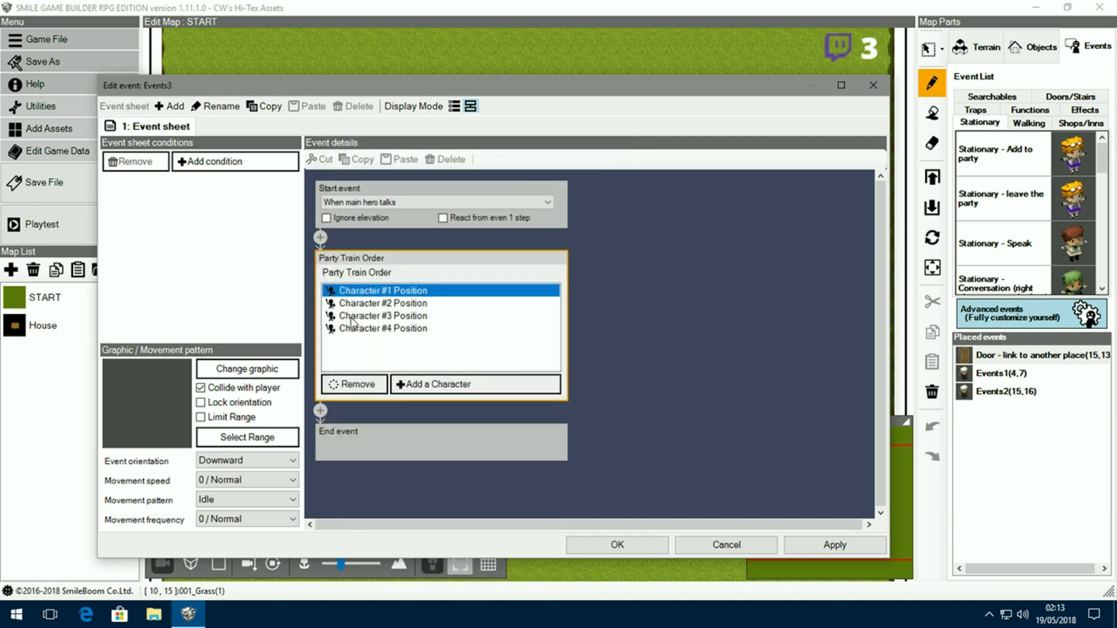
- Replace the Party Train Order panel in the Events3 event with a Party Train On / Off panel using Party Train On
{"action": "left_click", "coordinate": [411, 262]}
{"action": "left_click", "coordinate": [459, 164]}
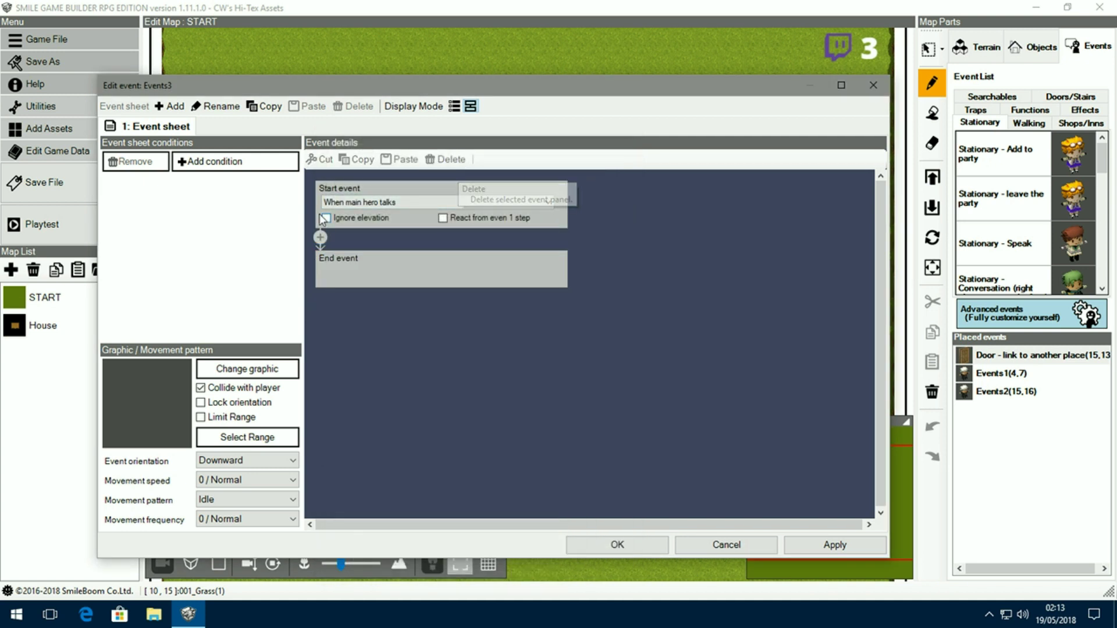
{"action": "left_click", "coordinate": [321, 237]}
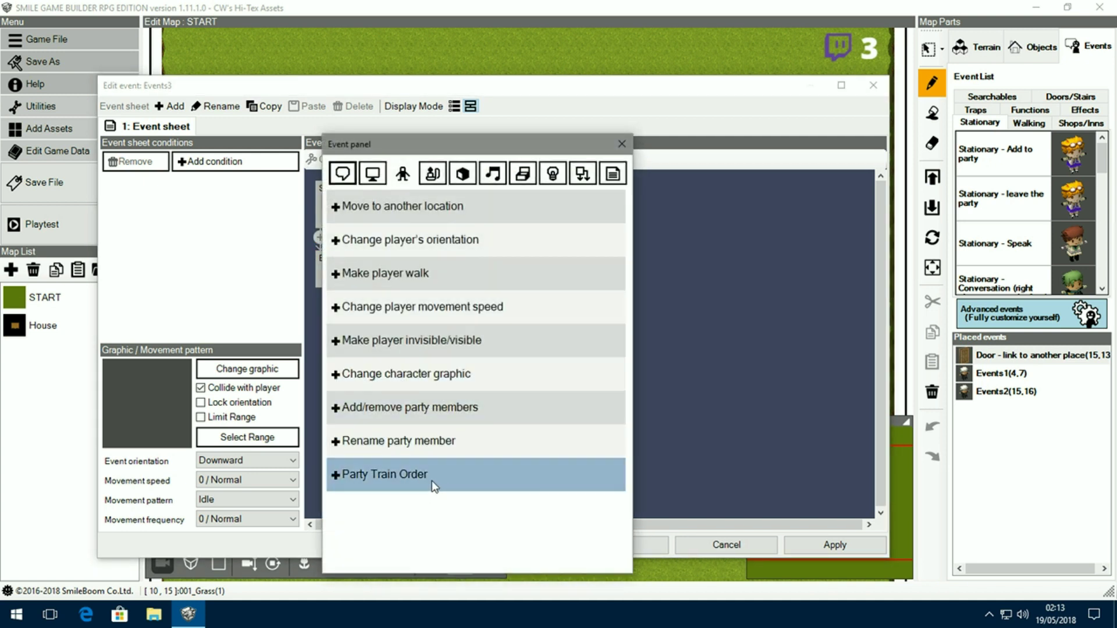
{"action": "left_click", "coordinate": [461, 173]}
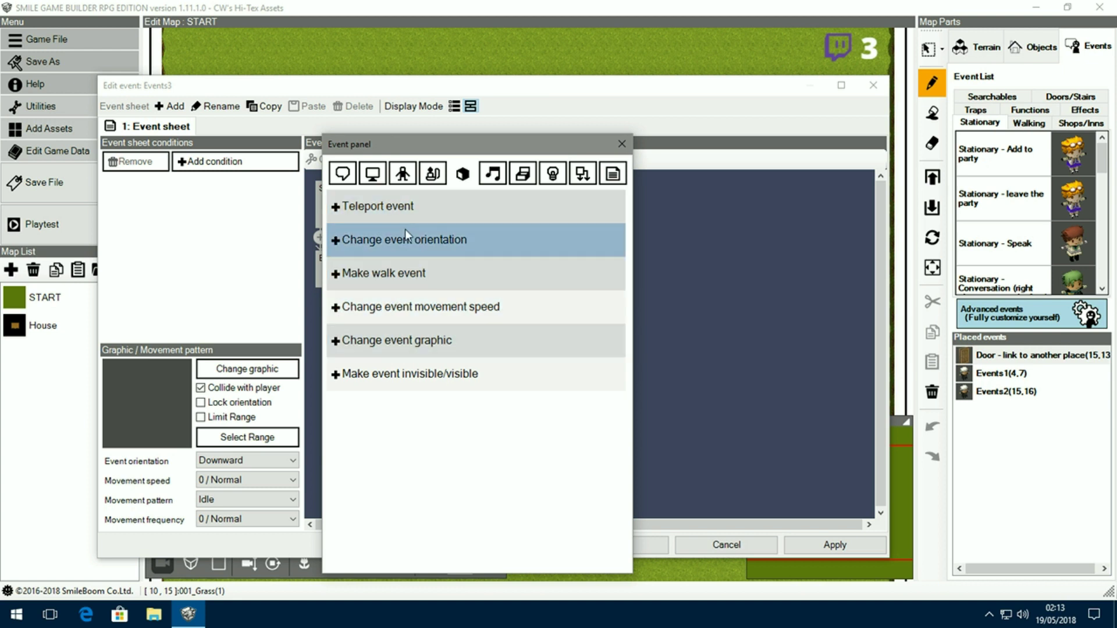
{"action": "left_click", "coordinate": [492, 174]}
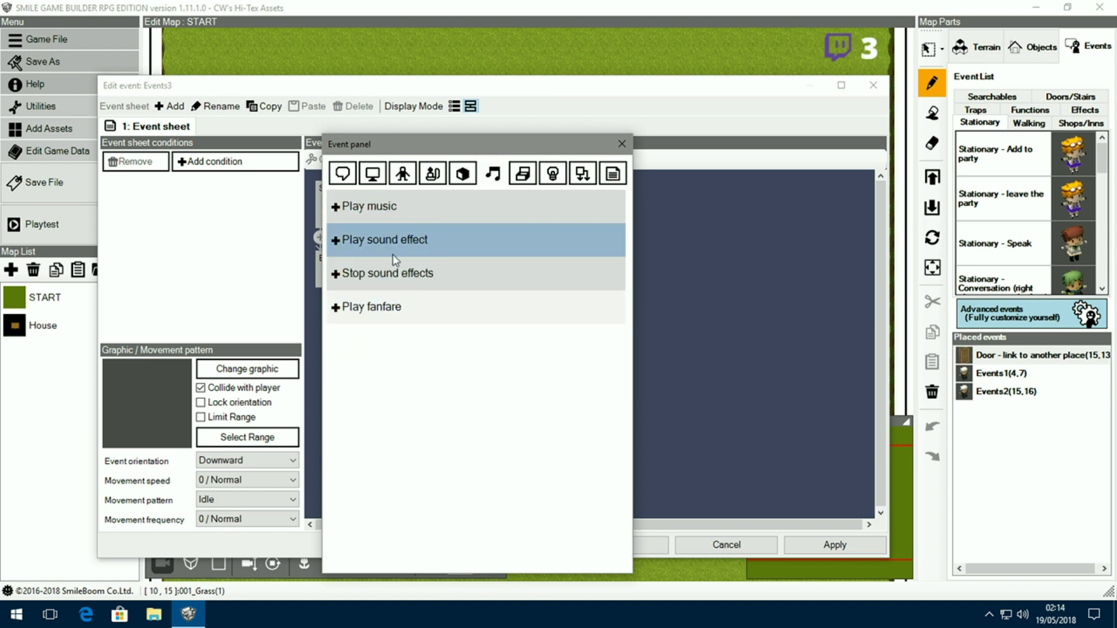
{"action": "left_click", "coordinate": [521, 172]}
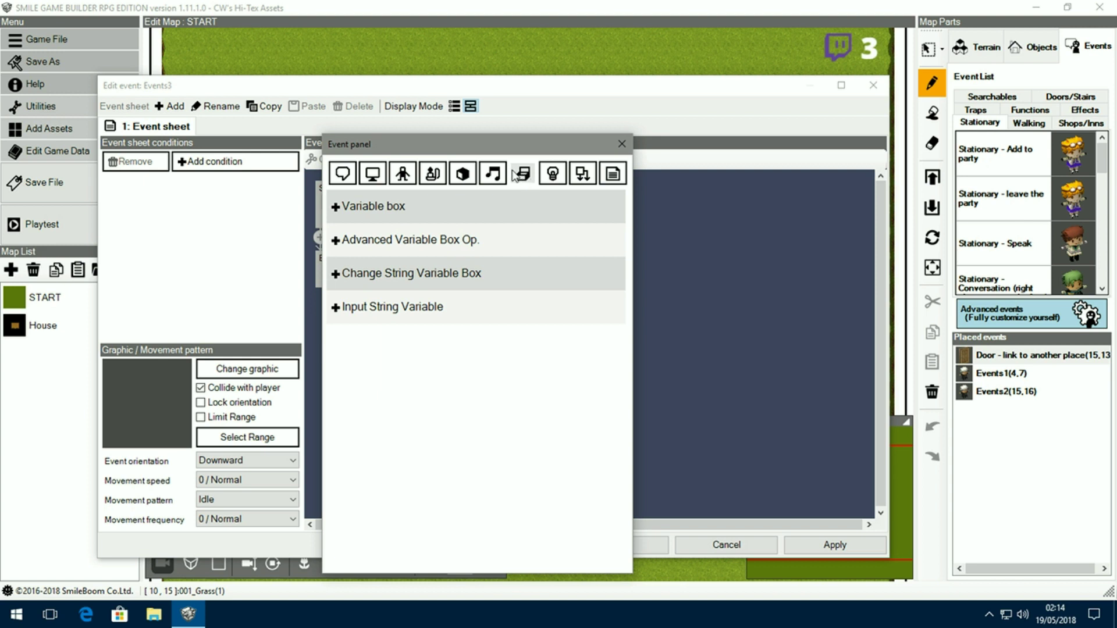
{"action": "left_click", "coordinate": [550, 173]}
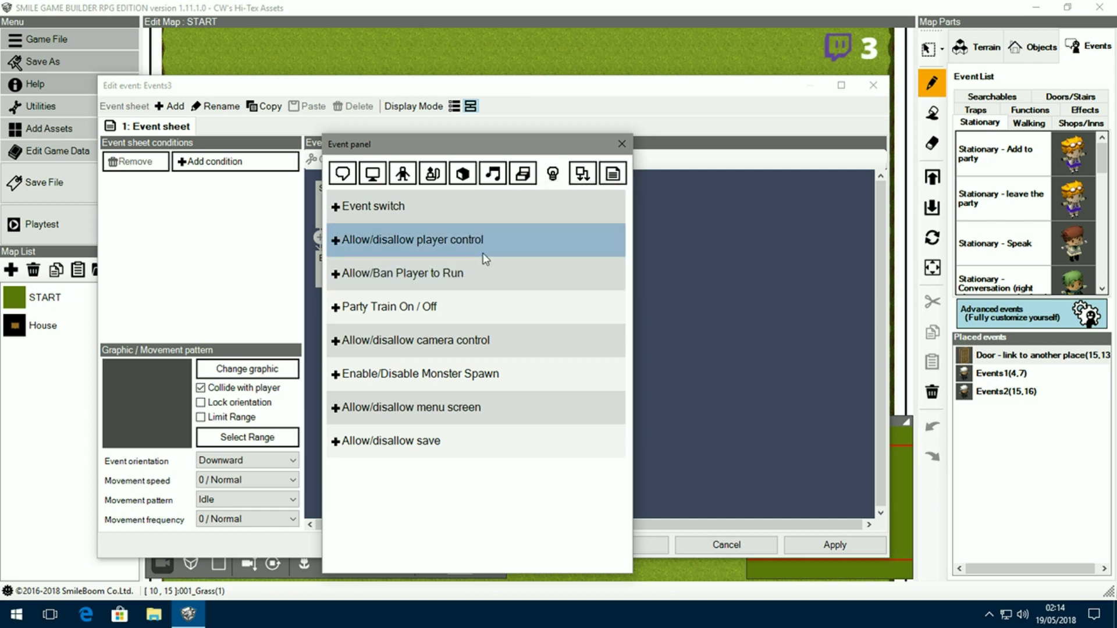
{"action": "left_click", "coordinate": [352, 309]}
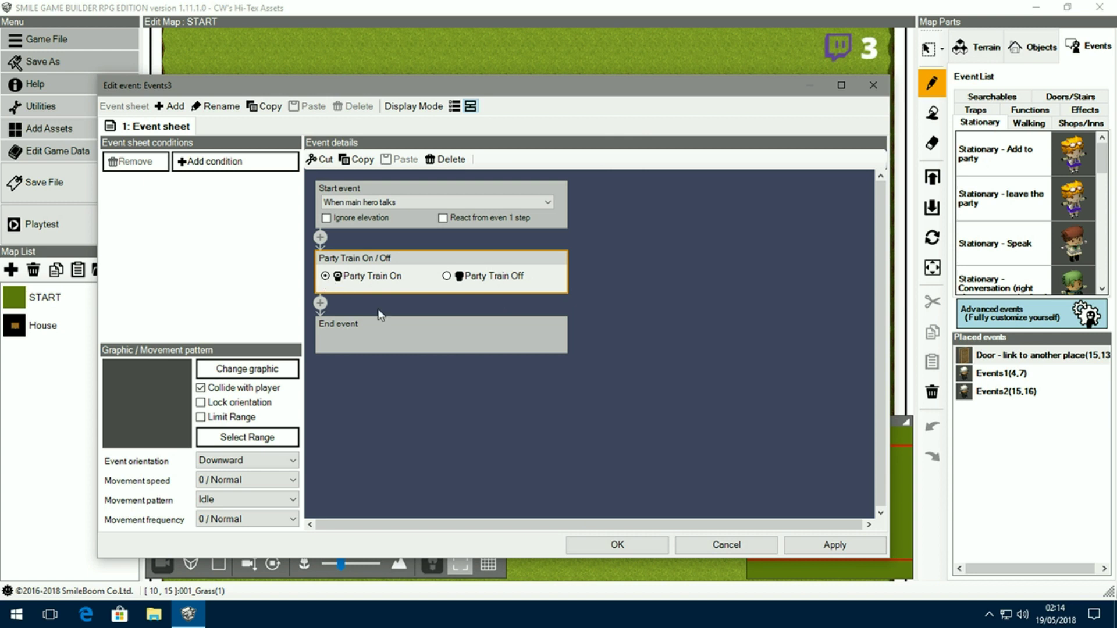
- Set the Events3 start condition to Triggered automatically (1 time only) and accept the event
{"action": "left_click", "coordinate": [436, 202]}
{"action": "left_click", "coordinate": [396, 249]}
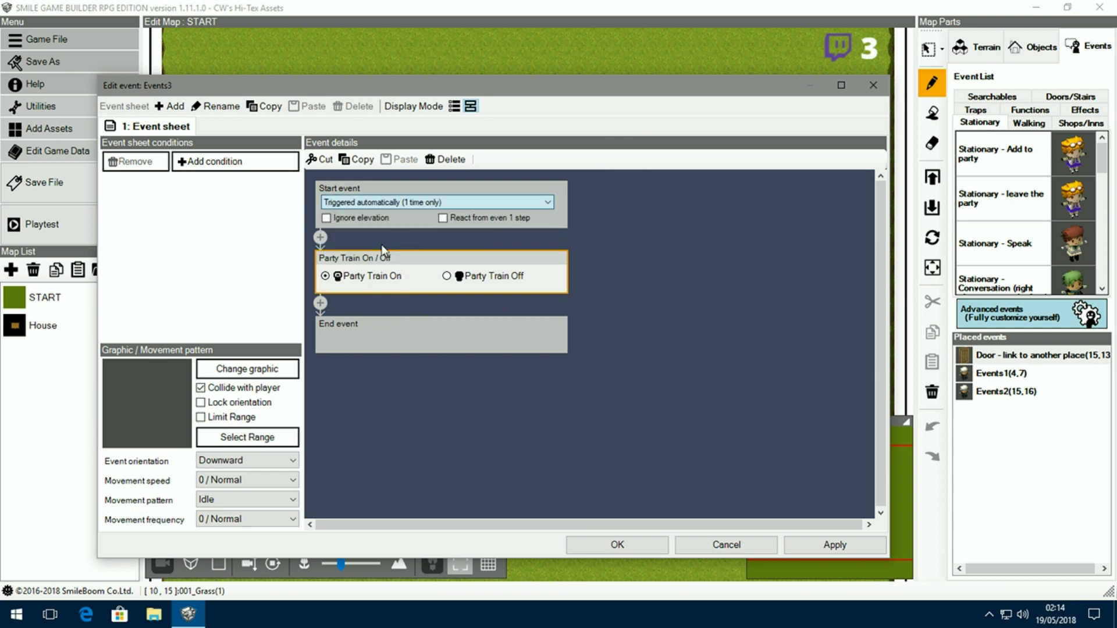
{"action": "left_click", "coordinate": [614, 545]}
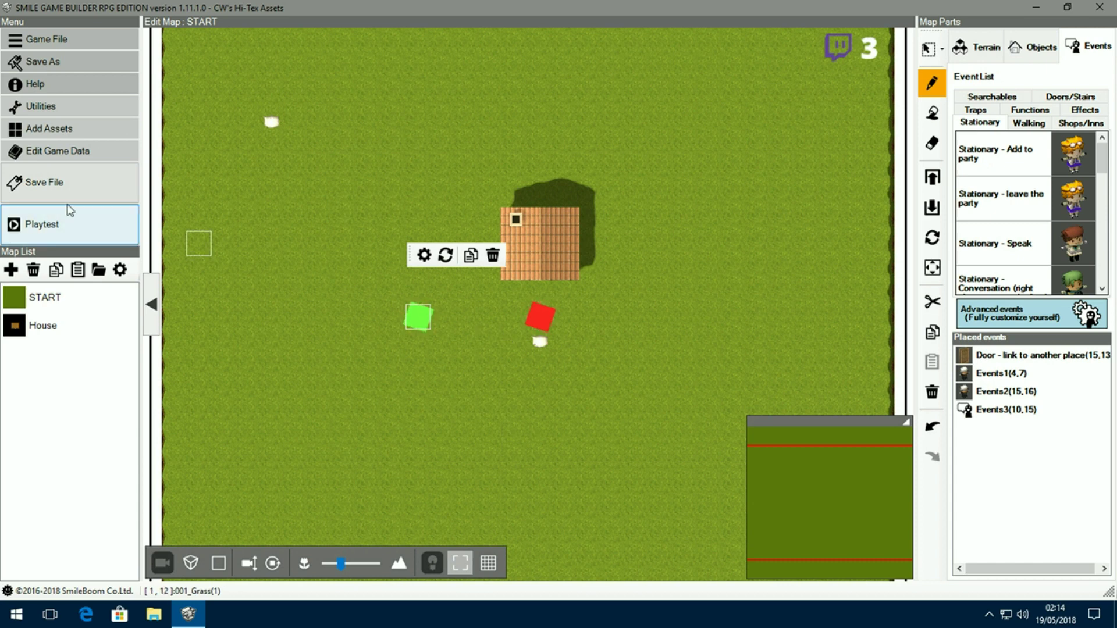
- Review the character list and the starting party settings in the game data, and close it
{"action": "left_click", "coordinate": [60, 152]}
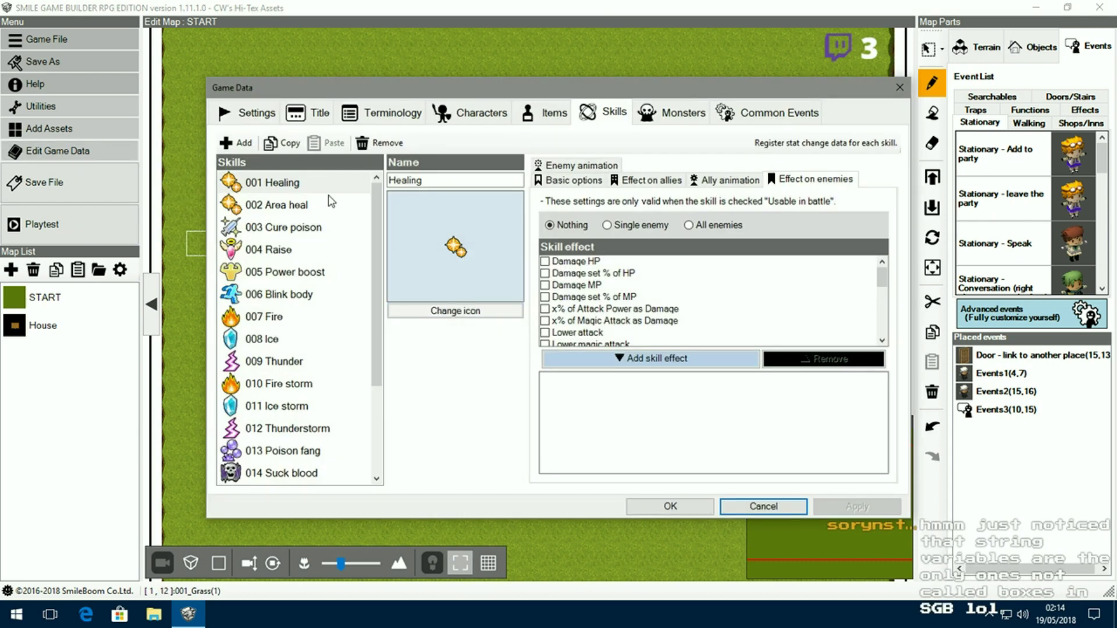
{"action": "left_click", "coordinate": [479, 113]}
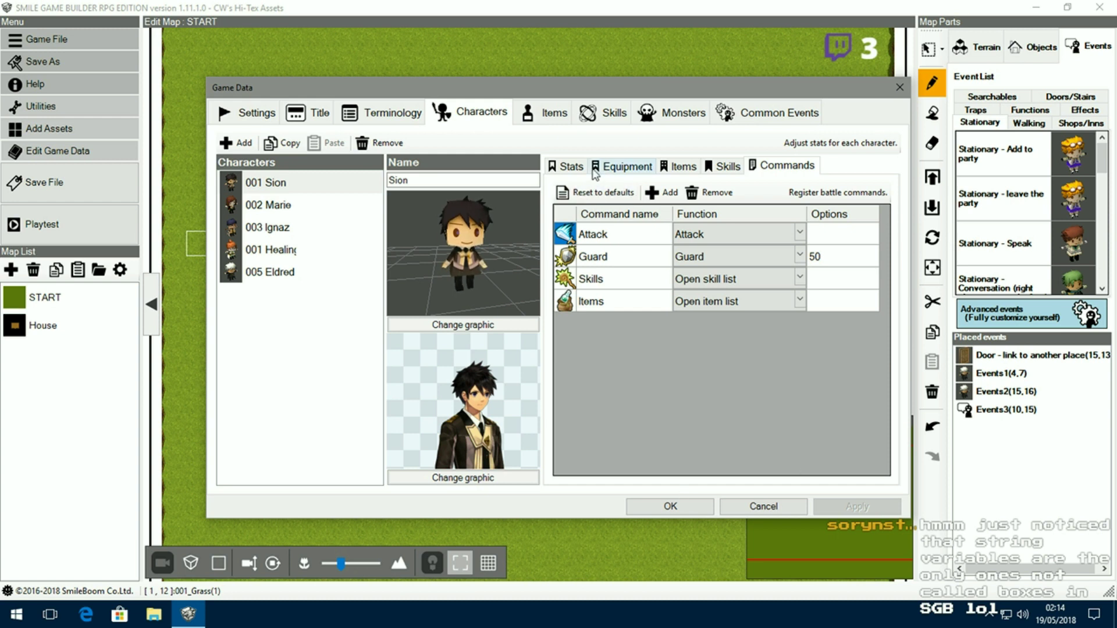
{"action": "left_click", "coordinate": [251, 112]}
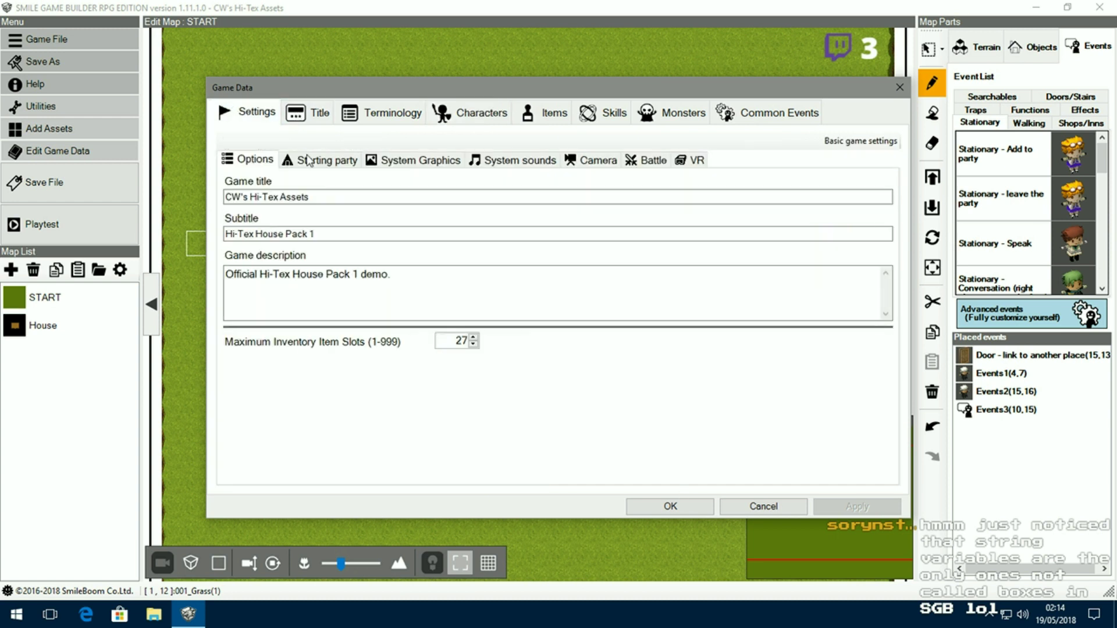
{"action": "left_click", "coordinate": [354, 169]}
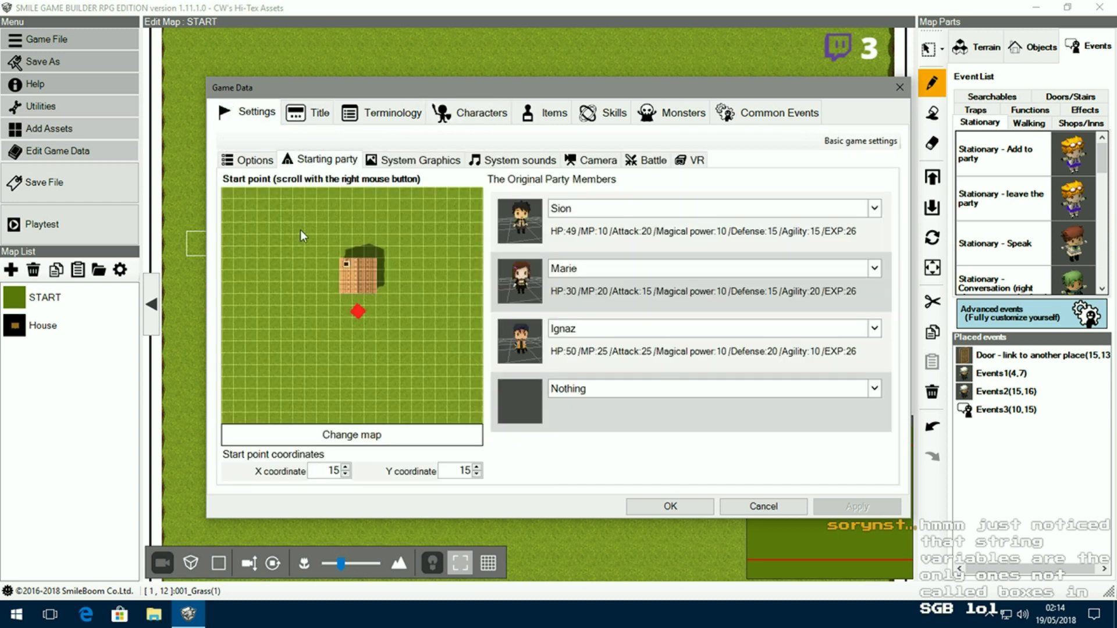
{"action": "left_click", "coordinate": [670, 506]}
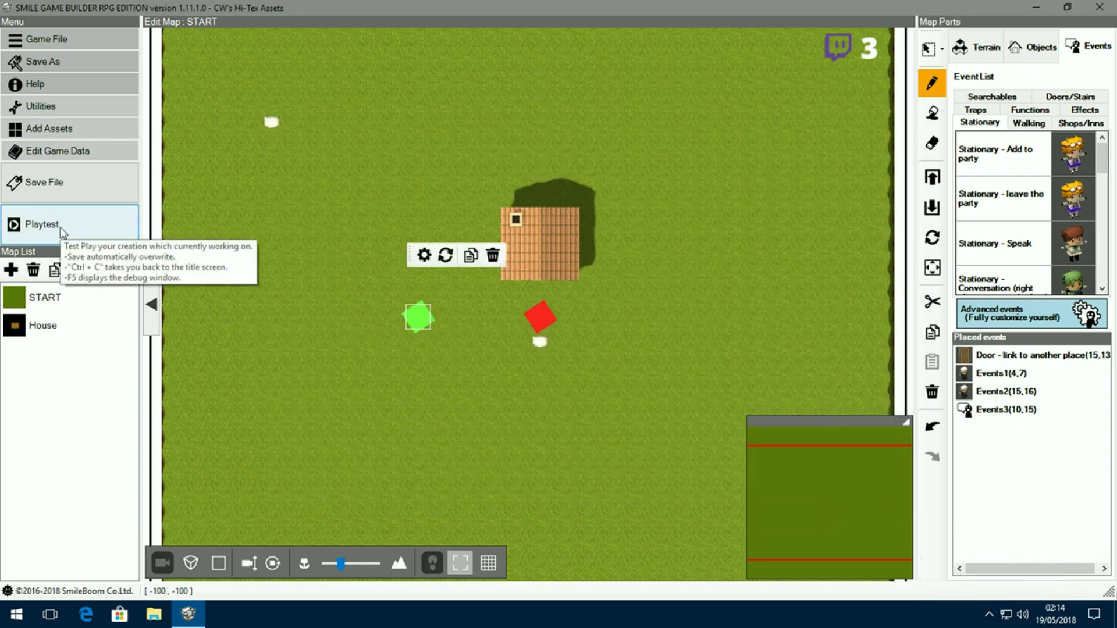
- Playtest the game by walking the party around the START map in several directions, and close the test window
{"action": "left_click", "coordinate": [62, 229]}
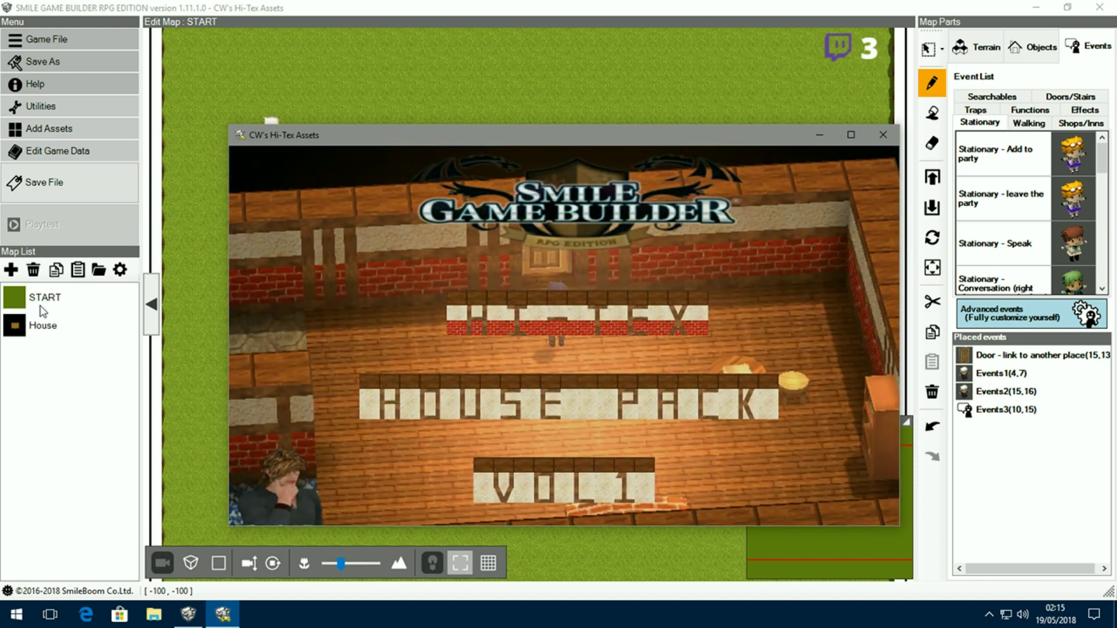
{"action": "key", "text": "Return"}
{"action": "key", "text": "Left"}
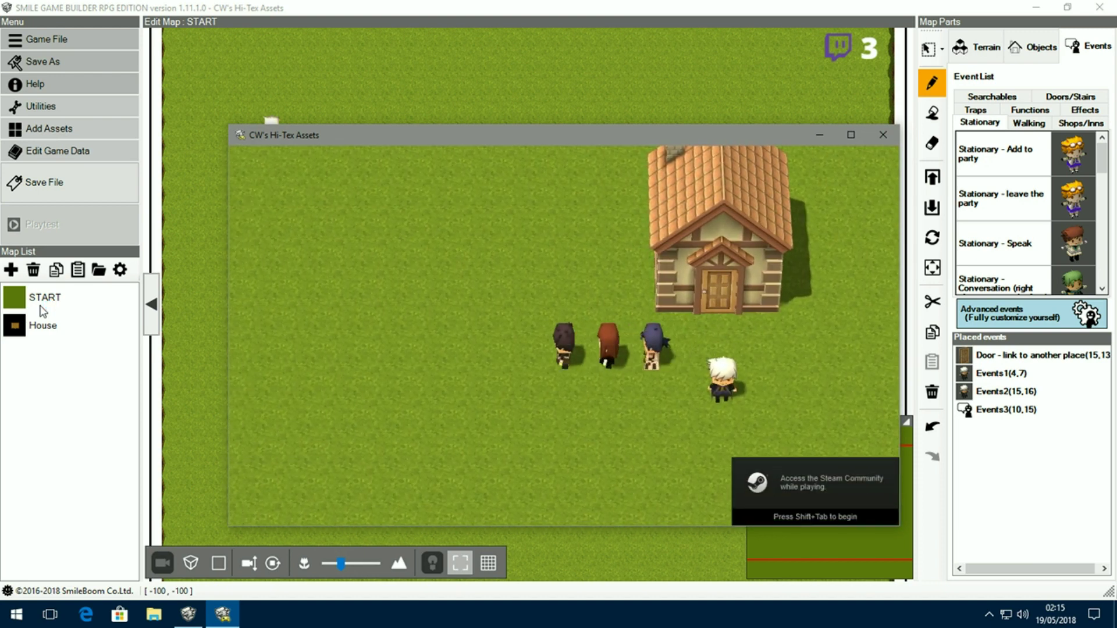
{"action": "key", "text": "Up"}
{"action": "key", "text": "Down"}
{"action": "key", "text": "Left"}
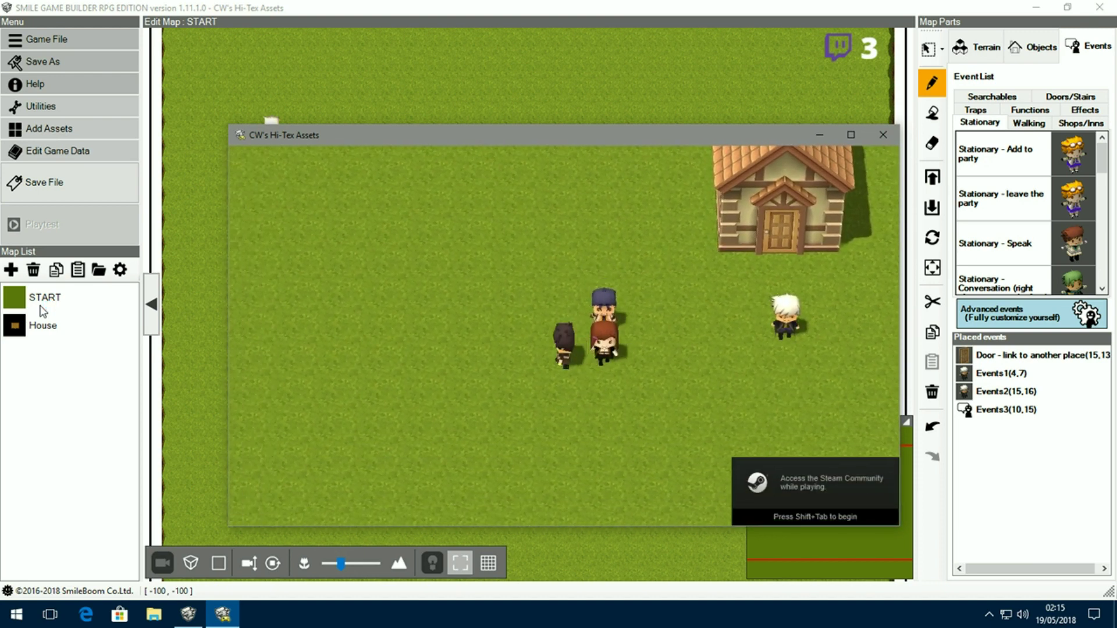
{"action": "key", "text": "Up"}
{"action": "key", "text": "Right"}
{"action": "key", "text": "Down"}
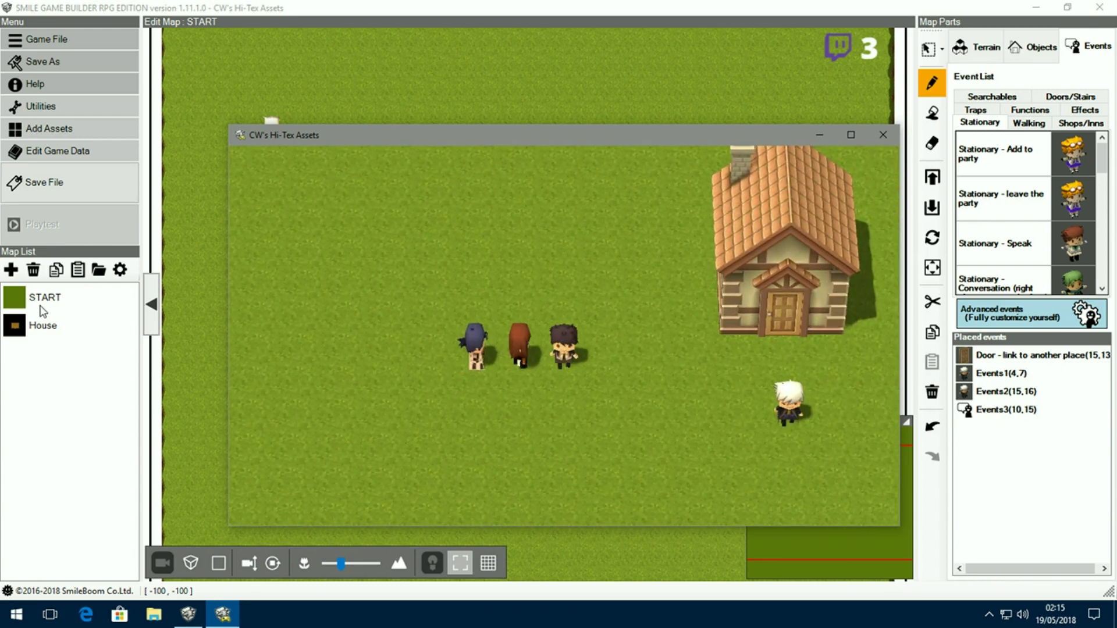
{"action": "left_click", "coordinate": [882, 137]}
- Check the Events3 event's panel list without changing it, and delete the event from the START map
{"action": "double_click", "coordinate": [429, 317]}
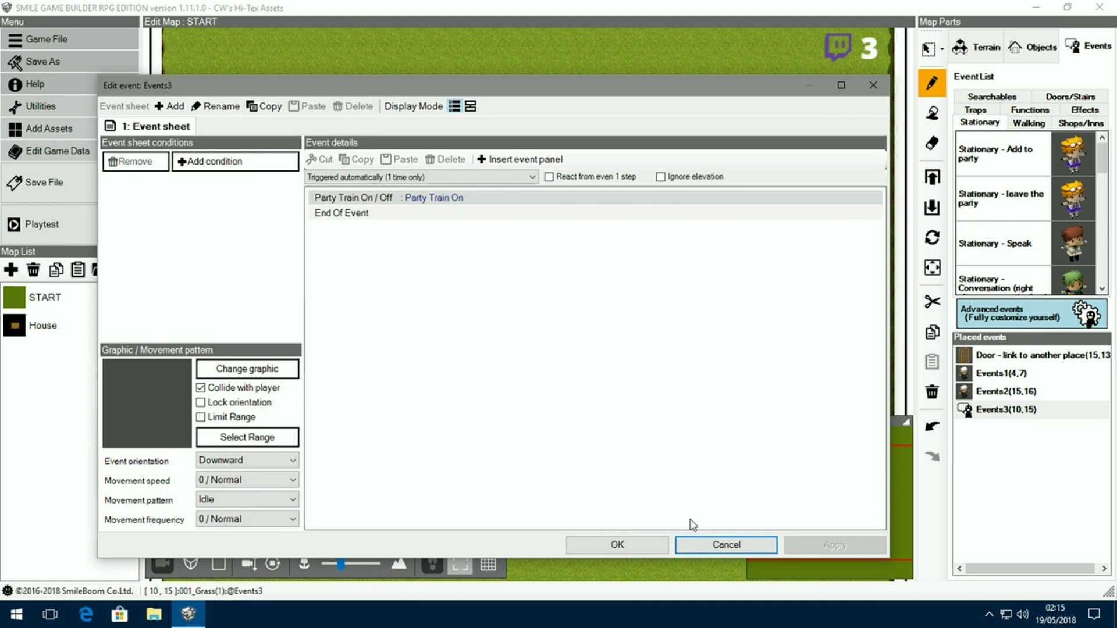
{"action": "left_click", "coordinate": [726, 545]}
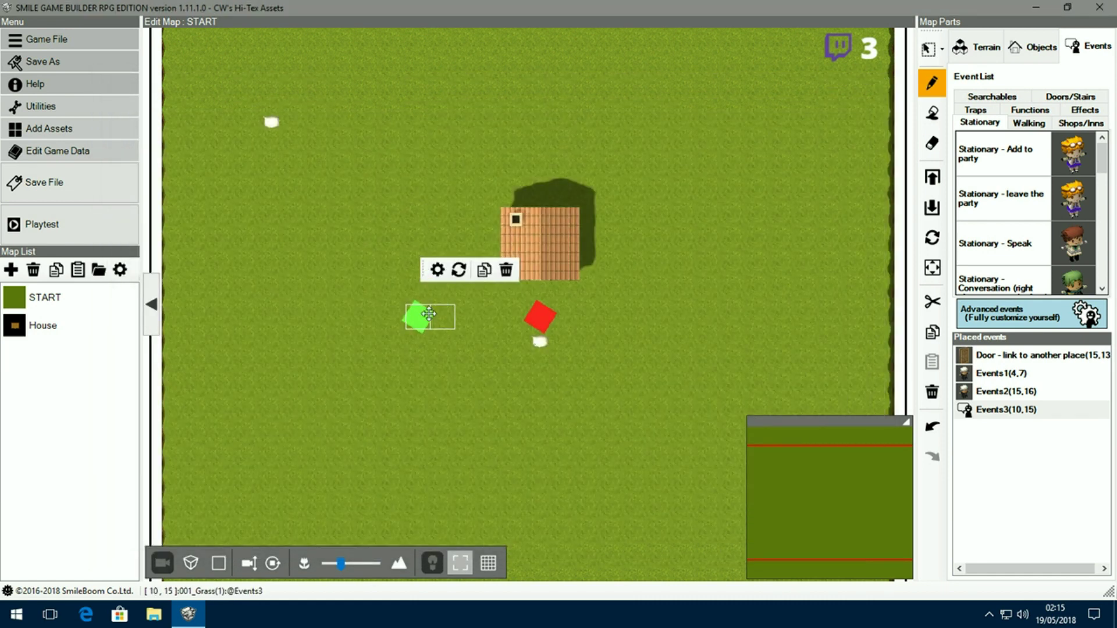
{"action": "left_click", "coordinate": [505, 270]}
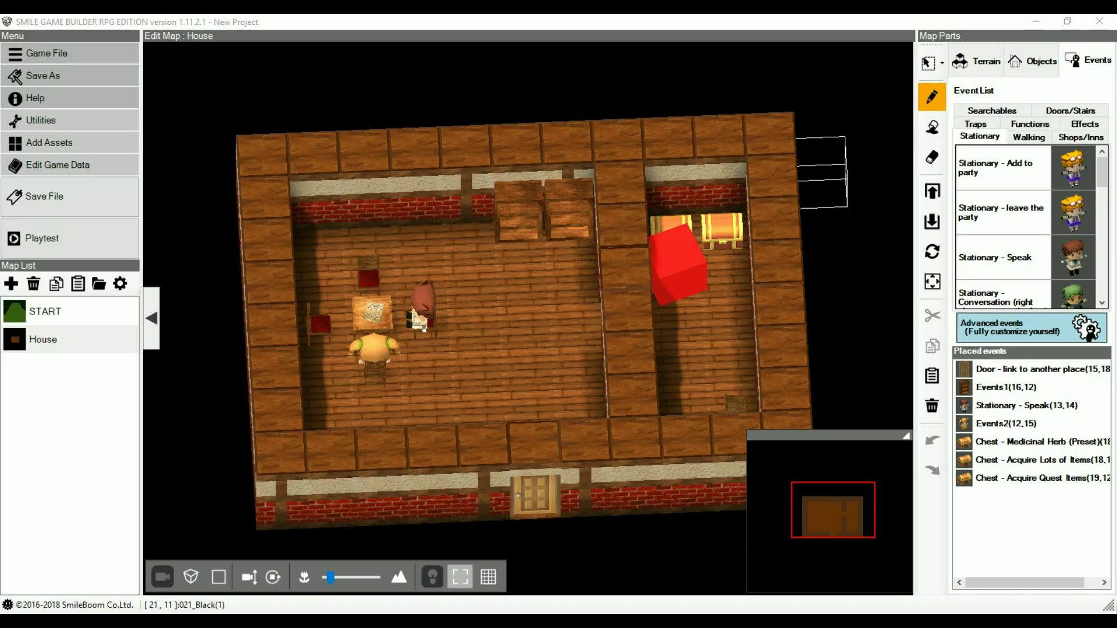
- Rename the placed event "Stationary - Speak" on the House map as "NPC: Change Name"
{"action": "left_click", "coordinate": [966, 404]}
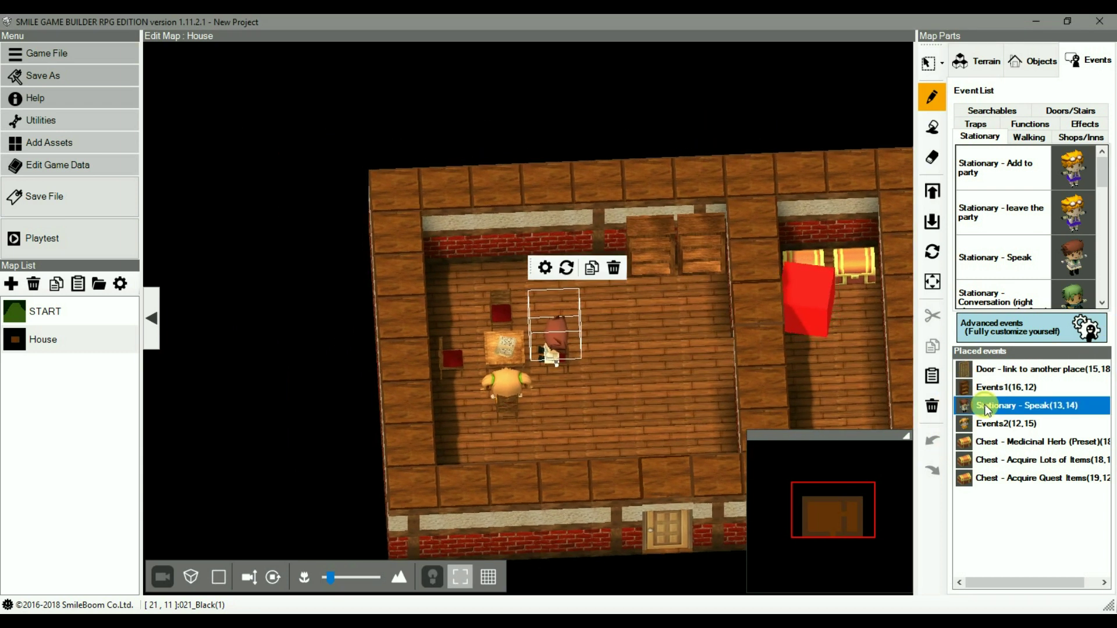
{"action": "left_click", "coordinate": [984, 404]}
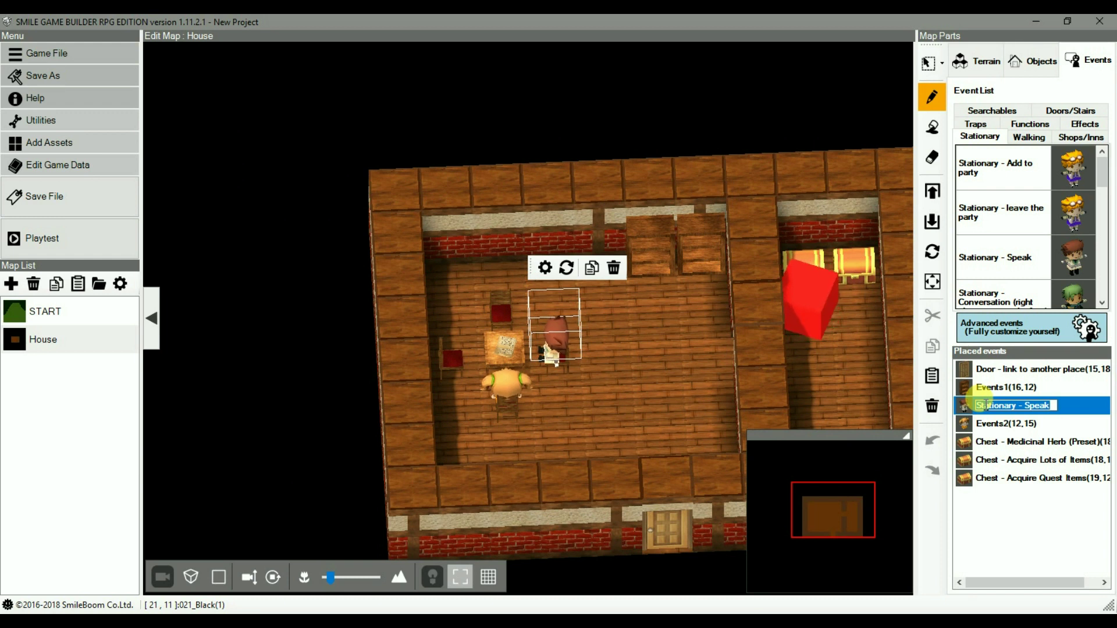
{"action": "key", "text": "BackSpace"}
{"action": "type", "text": "NP"}
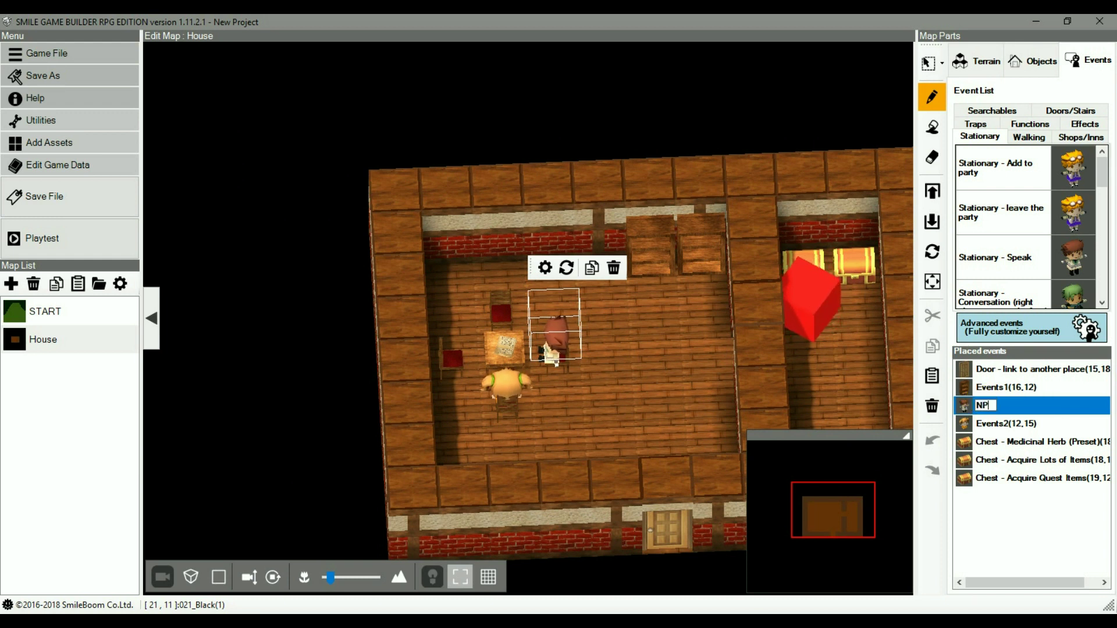
{"action": "type", "text": "C: Ch"}
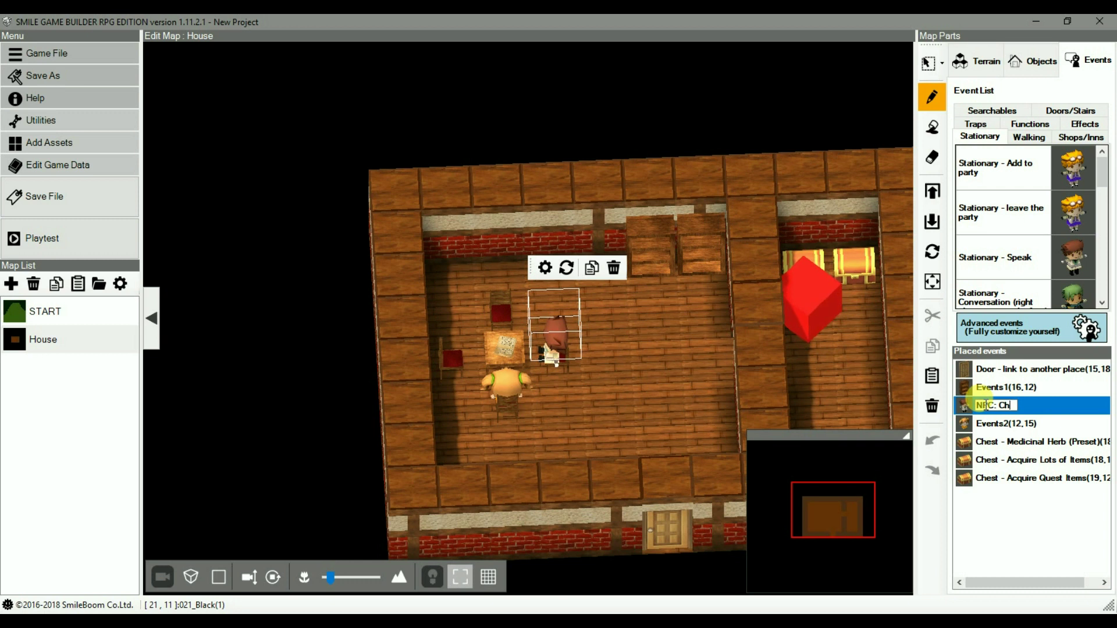
{"action": "type", "text": "ange Name"}
{"action": "key", "text": "Return"}
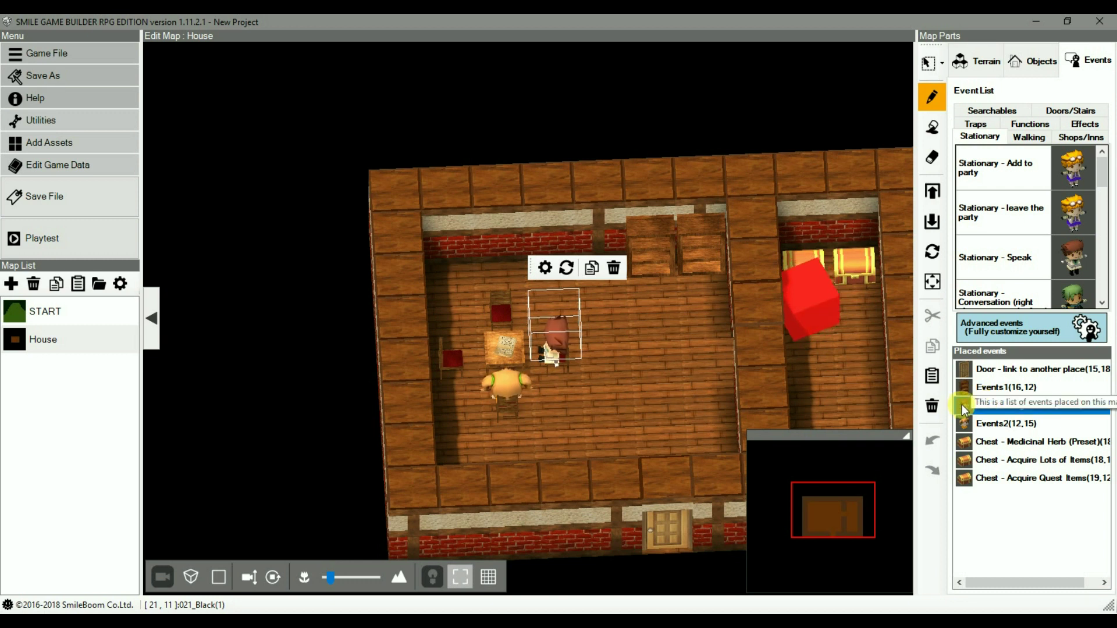
- Open the NPC: Change Name event in flowchart display and examine the settings of its first Display dialogue panel
{"action": "double_click", "coordinate": [965, 407]}
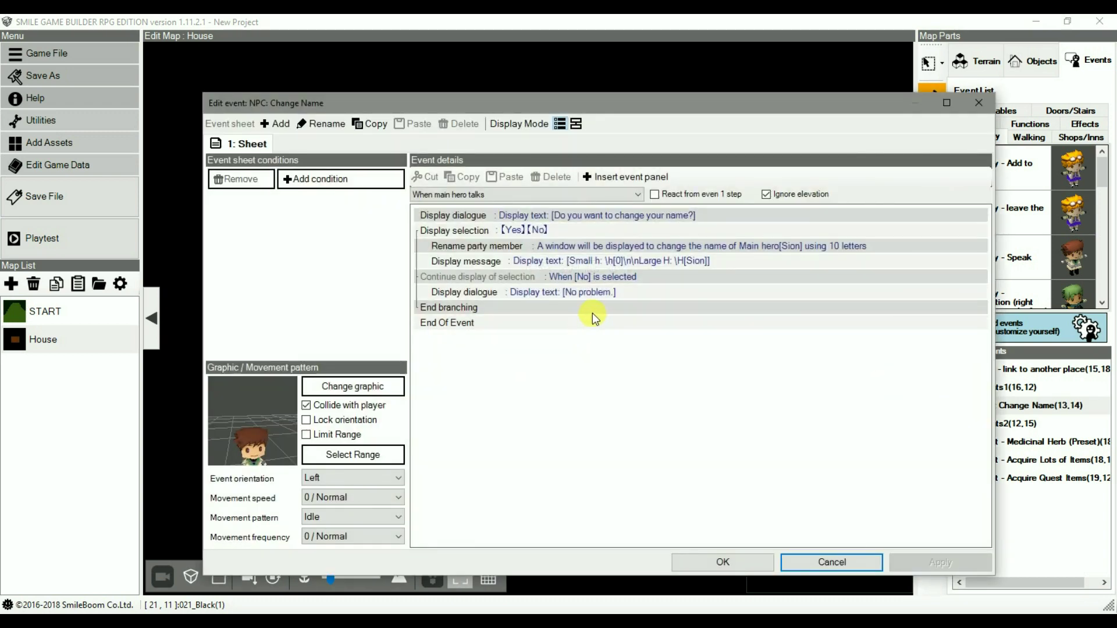
{"action": "left_click", "coordinate": [556, 217]}
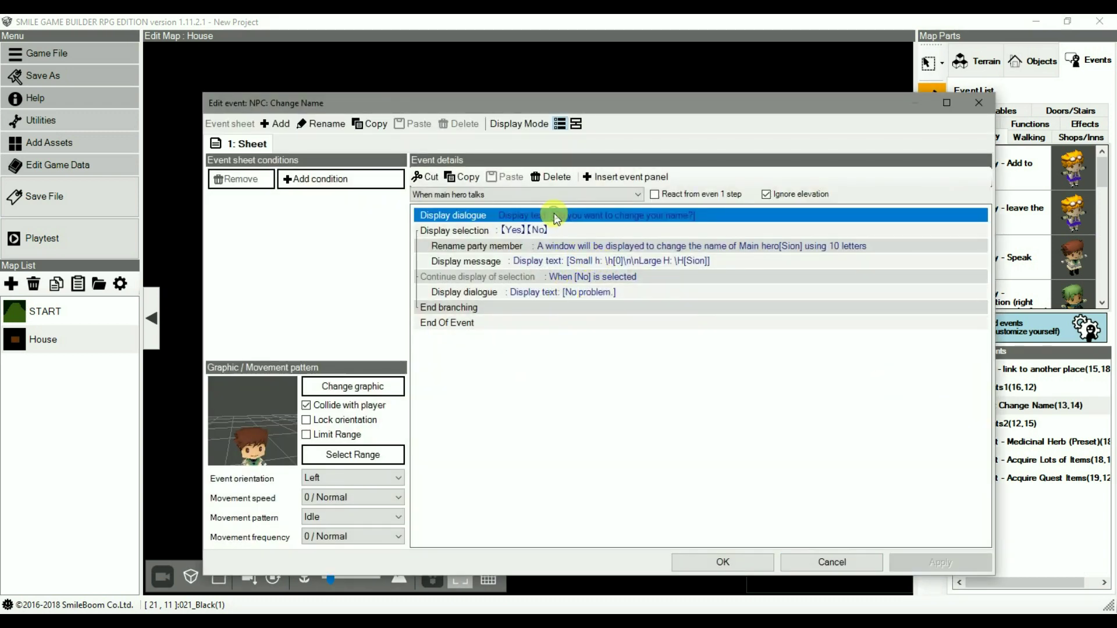
{"action": "left_click", "coordinate": [577, 124]}
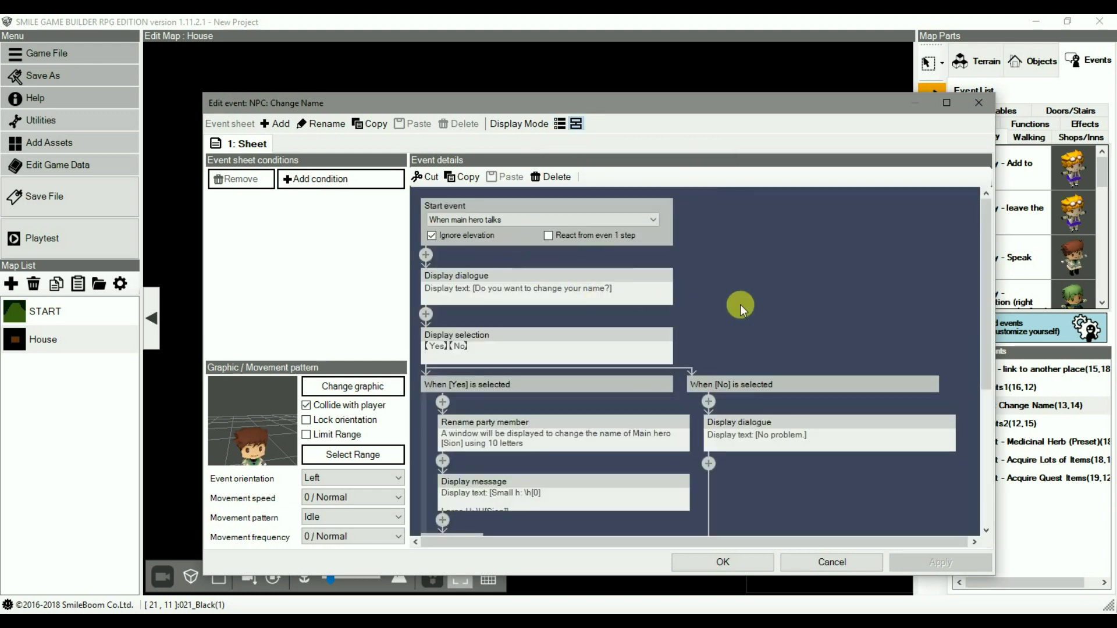
{"action": "scroll", "coordinate": [727, 288], "scroll_direction": "down", "scroll_amount": 1}
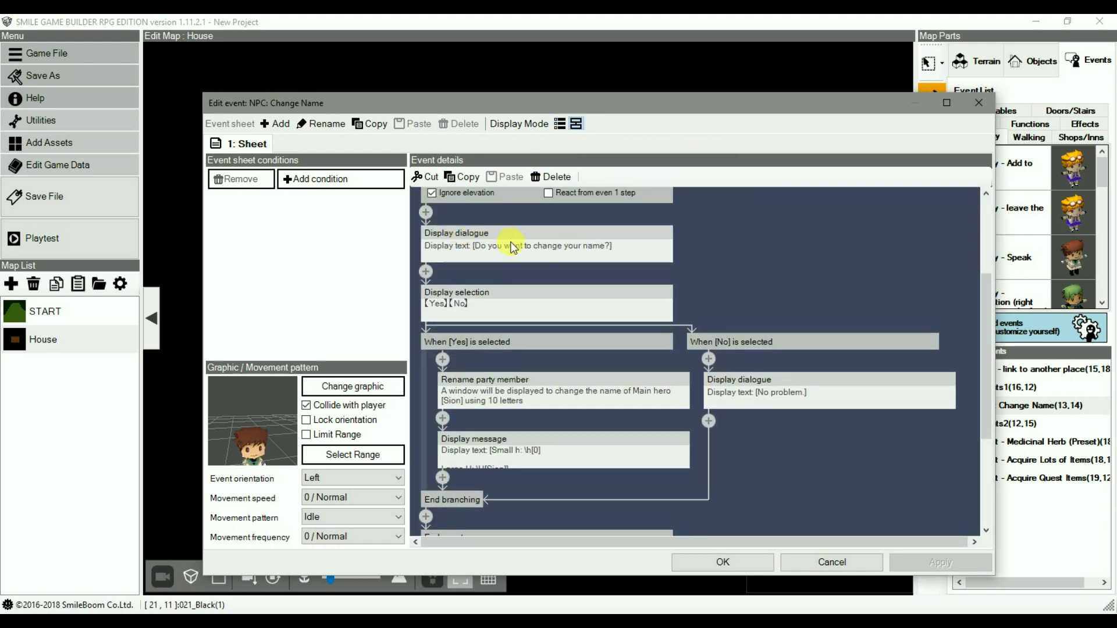
{"action": "double_click", "coordinate": [512, 246]}
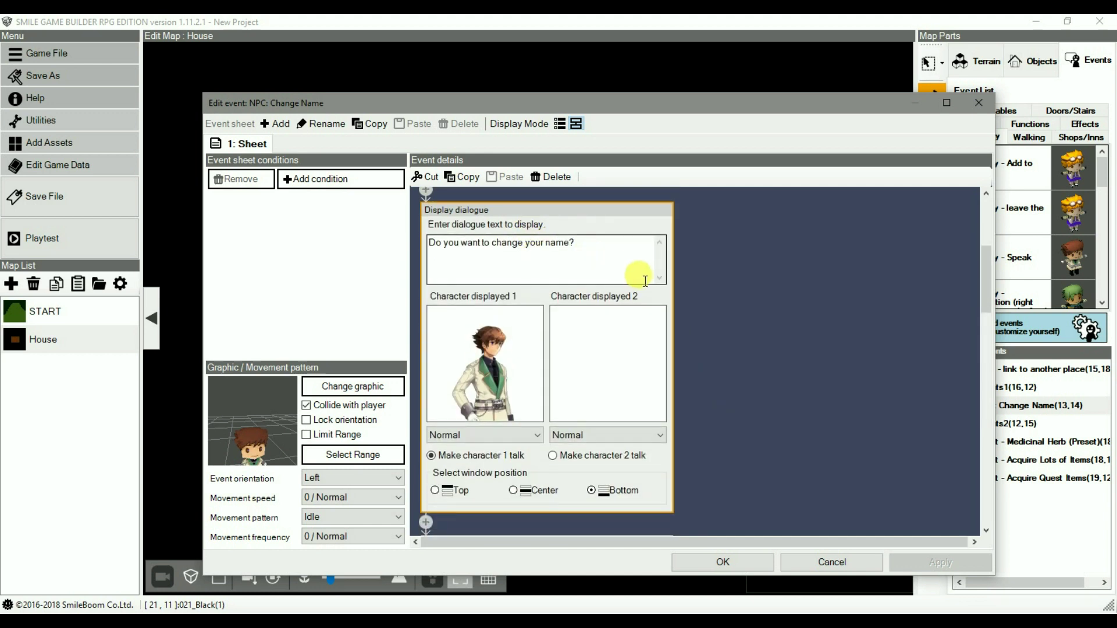
{"action": "left_click", "coordinate": [721, 254]}
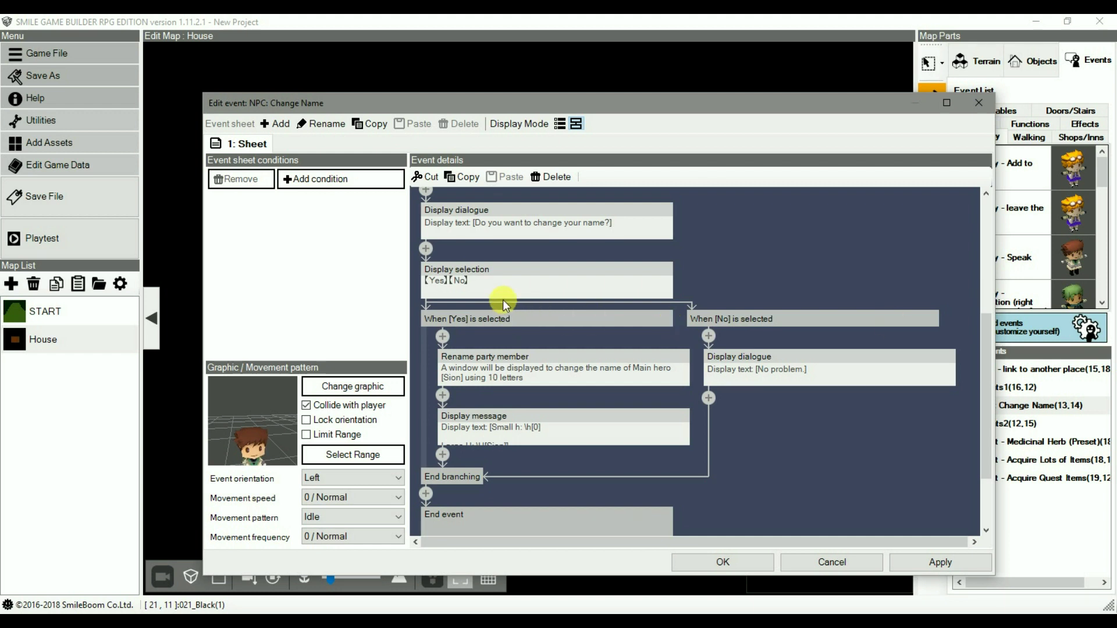
- Examine the Display selection panel's position and choices, and return the event to list display
{"action": "double_click", "coordinate": [502, 278]}
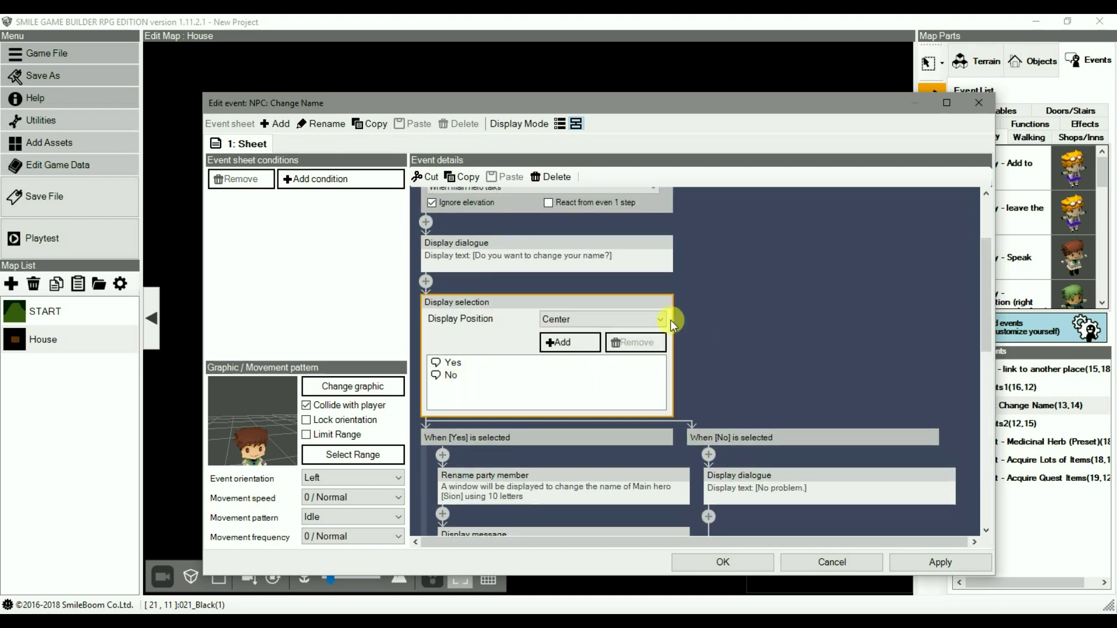
{"action": "left_click", "coordinate": [777, 327]}
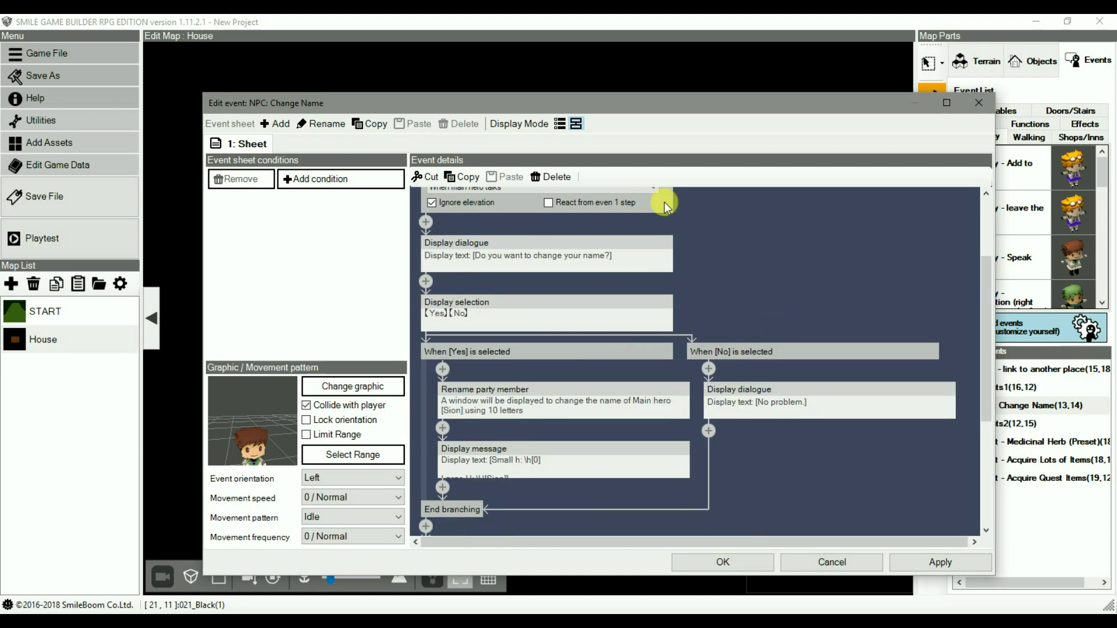
{"action": "left_click", "coordinate": [559, 123]}
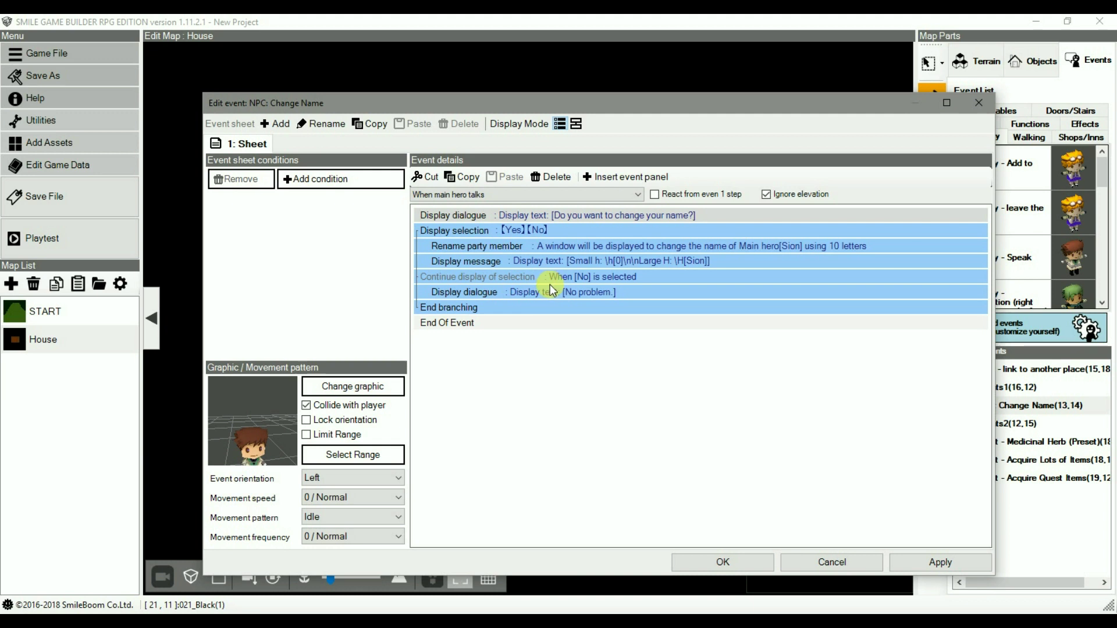
- Review the panels in the Yes branch and locate the Rename party member panel among the insertable player event panels, without adding one
{"action": "left_click", "coordinate": [527, 265]}
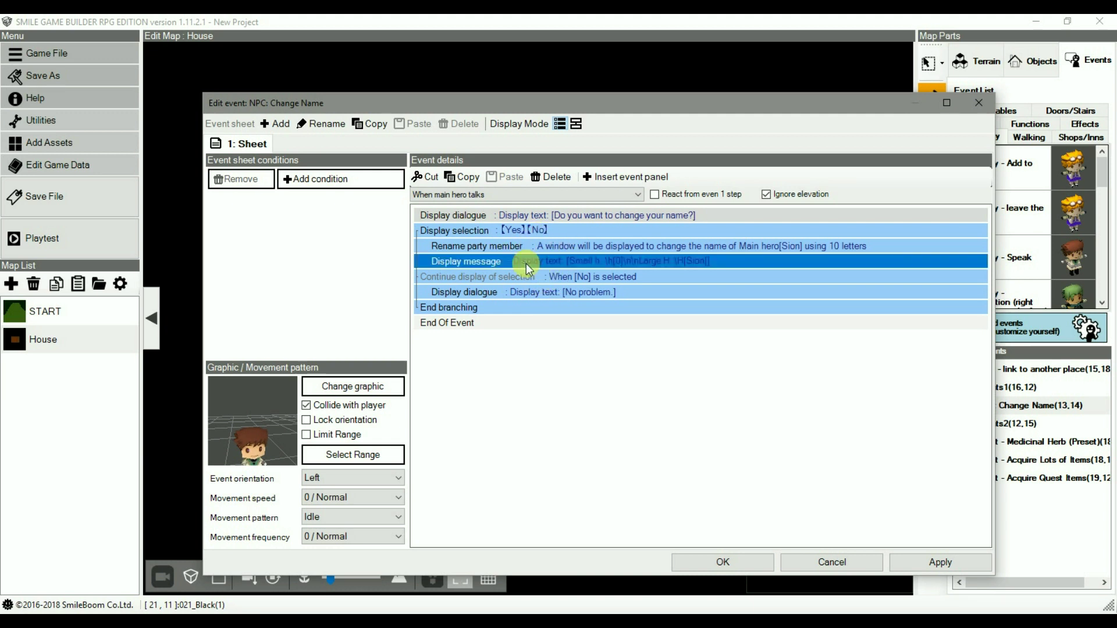
{"action": "left_click", "coordinate": [515, 230]}
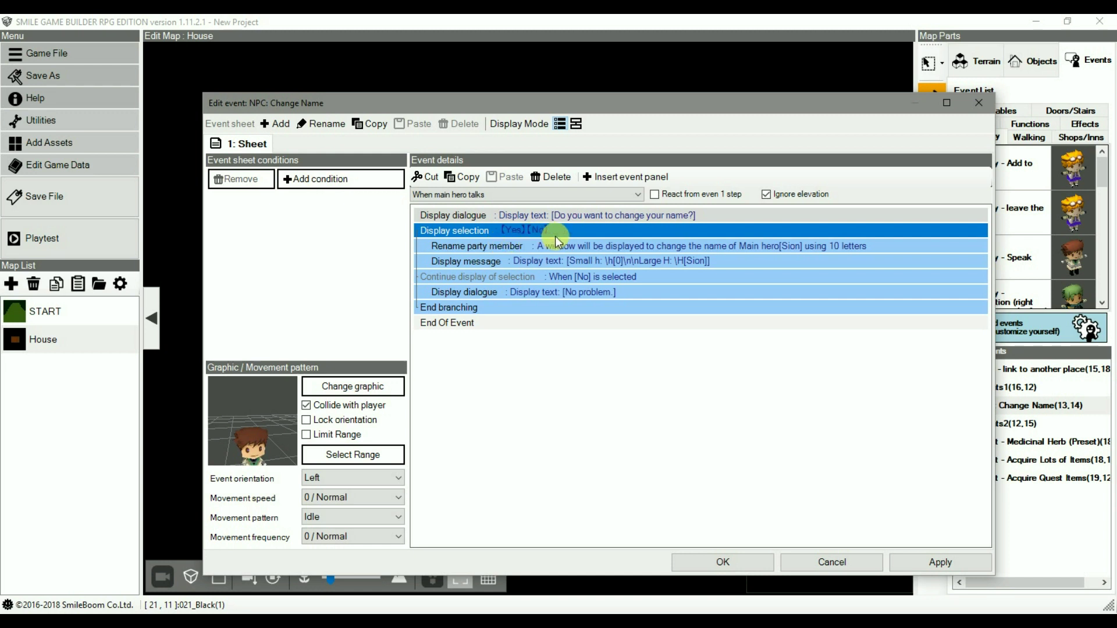
{"action": "left_click", "coordinate": [522, 247]}
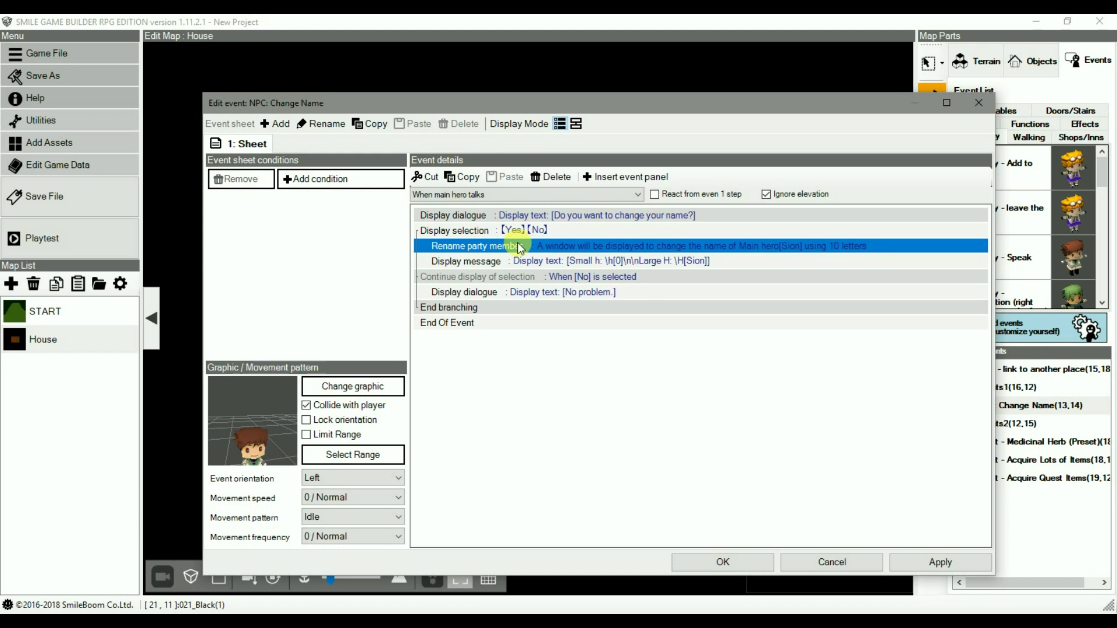
{"action": "left_click", "coordinate": [627, 176]}
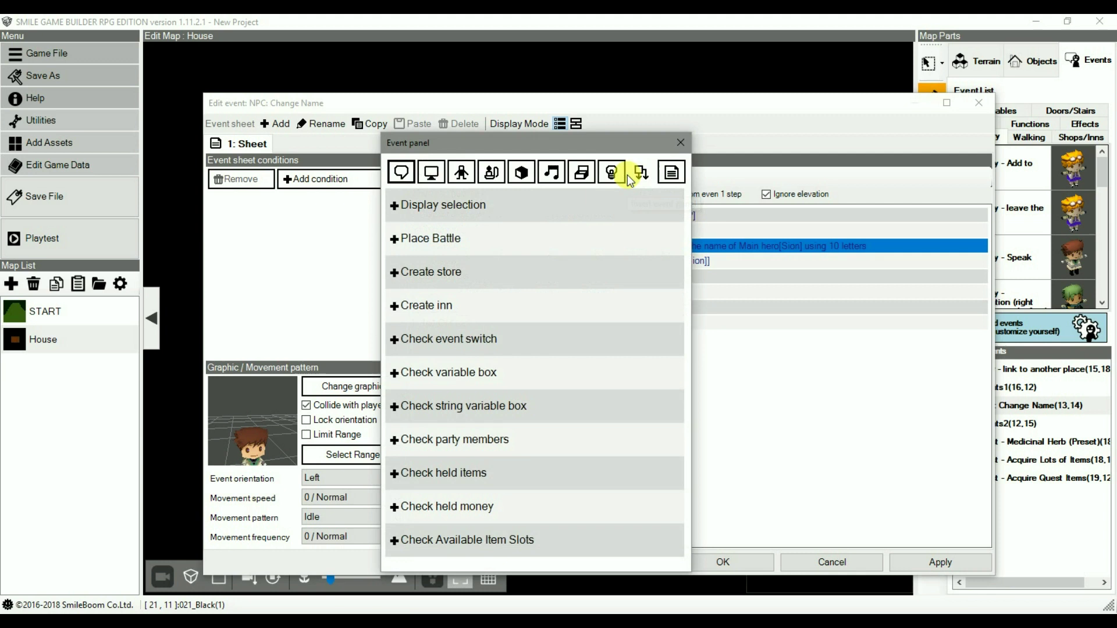
{"action": "left_click", "coordinate": [463, 173]}
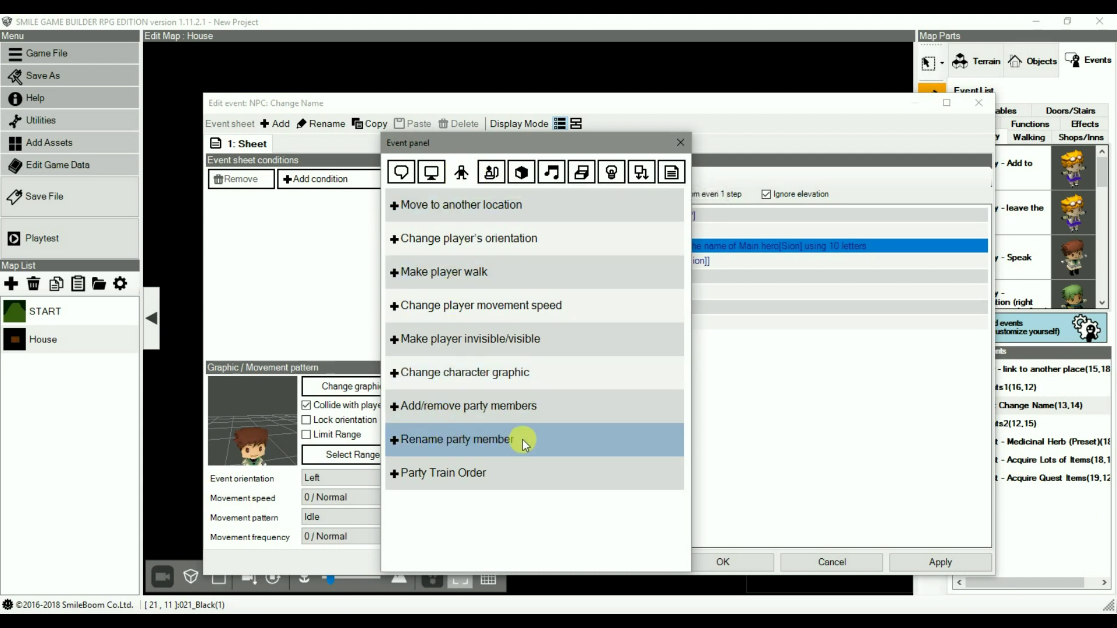
{"action": "left_click", "coordinate": [680, 143]}
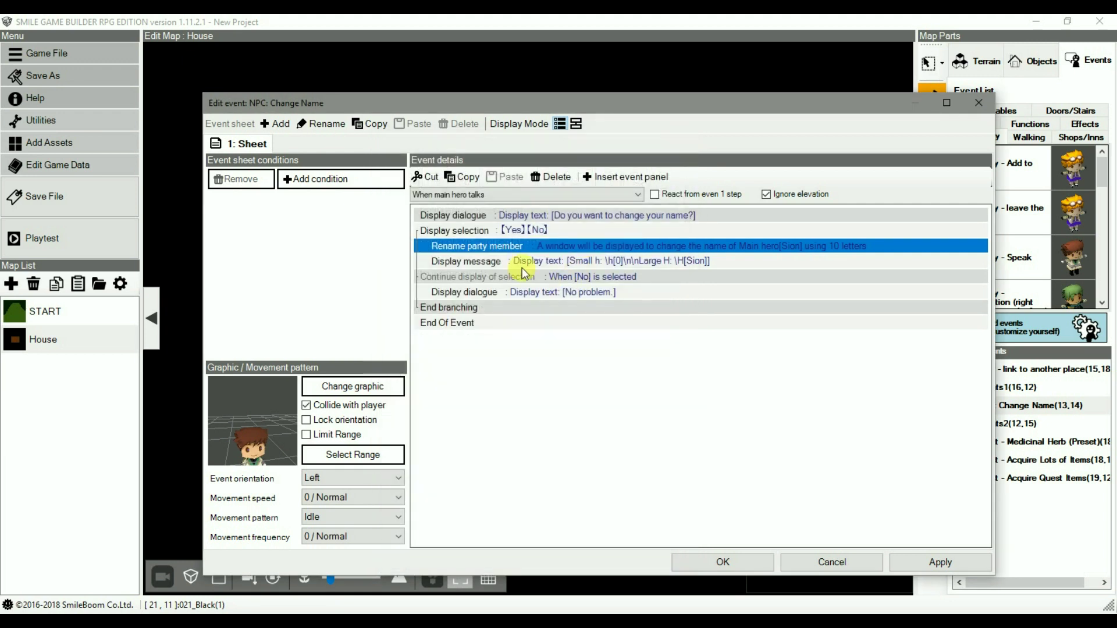
- Open the Rename party member panel and examine its hero selection and its four pages of input letters
{"action": "double_click", "coordinate": [482, 249]}
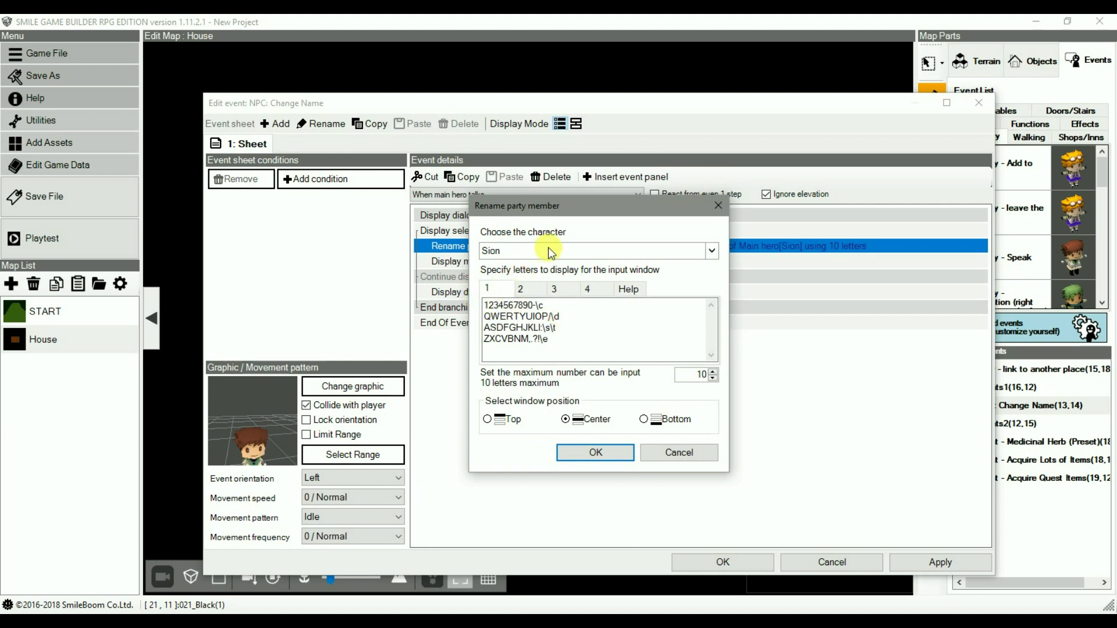
{"action": "left_click", "coordinate": [659, 250]}
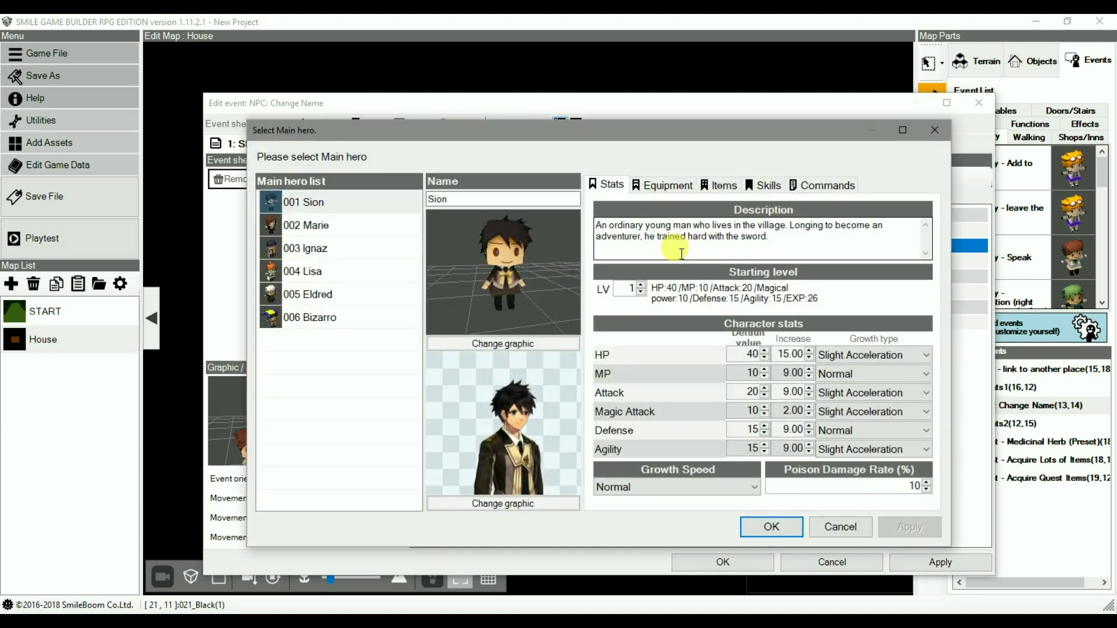
{"action": "left_click", "coordinate": [844, 526]}
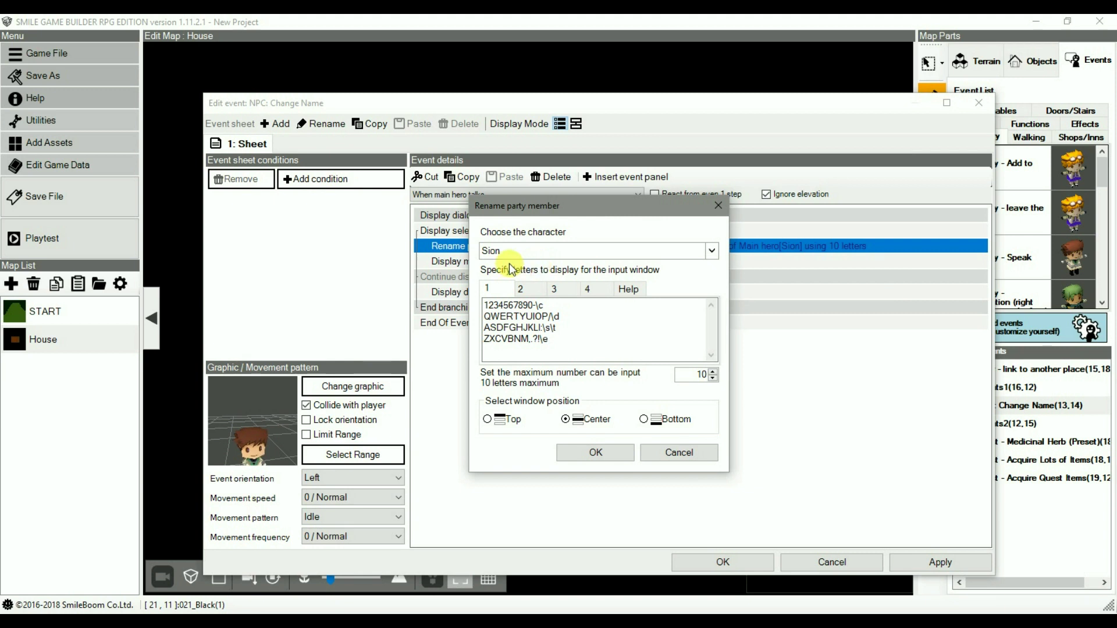
{"action": "left_click", "coordinate": [532, 290]}
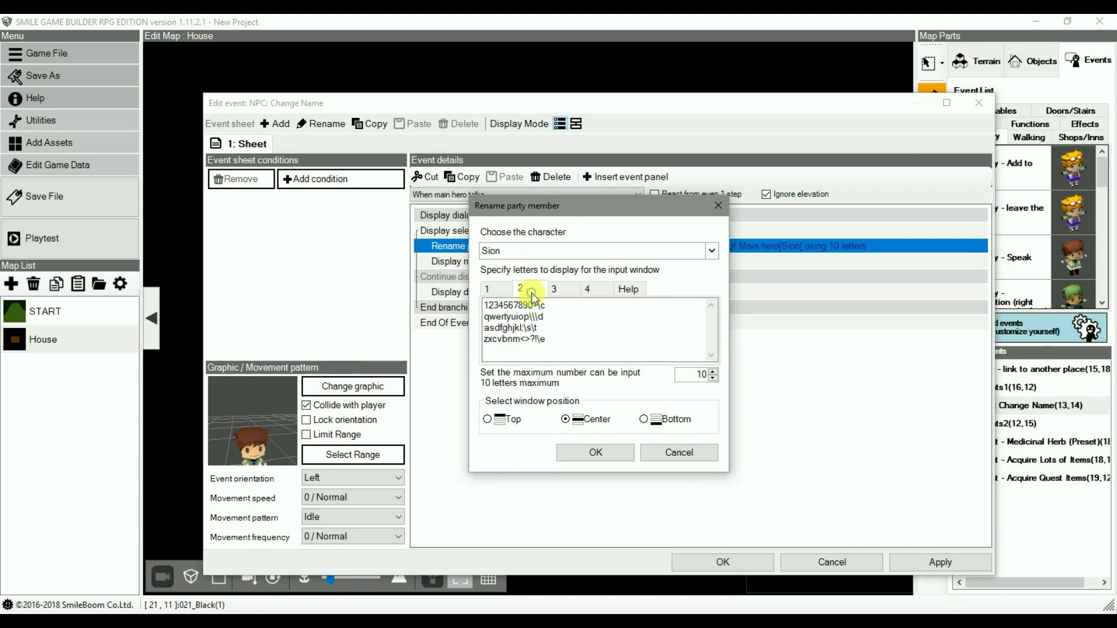
{"action": "left_click", "coordinate": [554, 289]}
{"action": "left_click", "coordinate": [588, 290]}
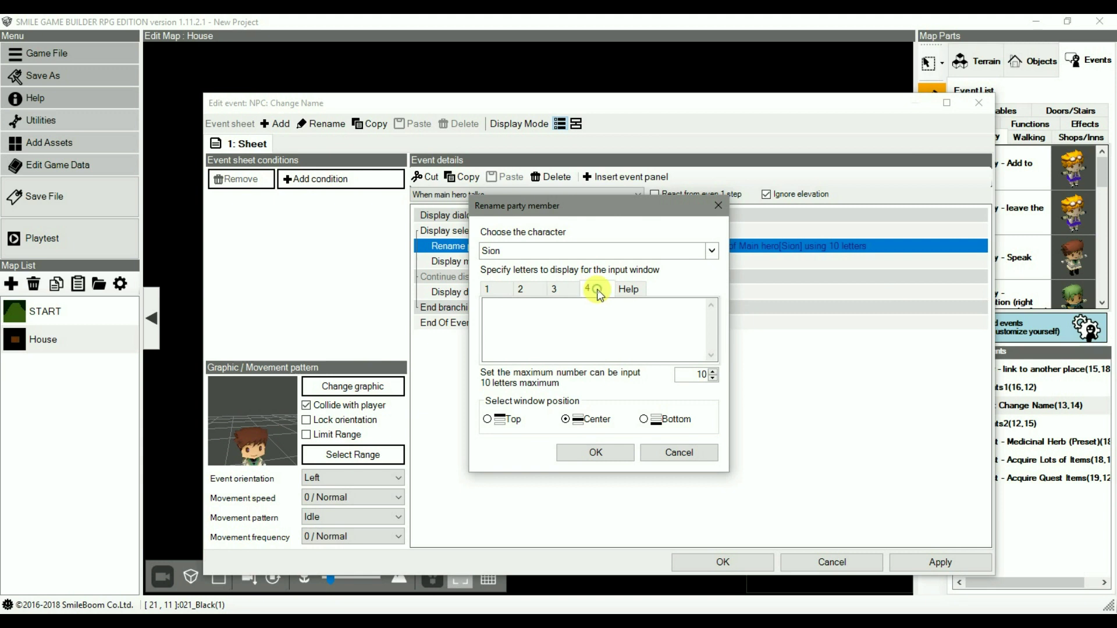
{"action": "left_click", "coordinate": [489, 288]}
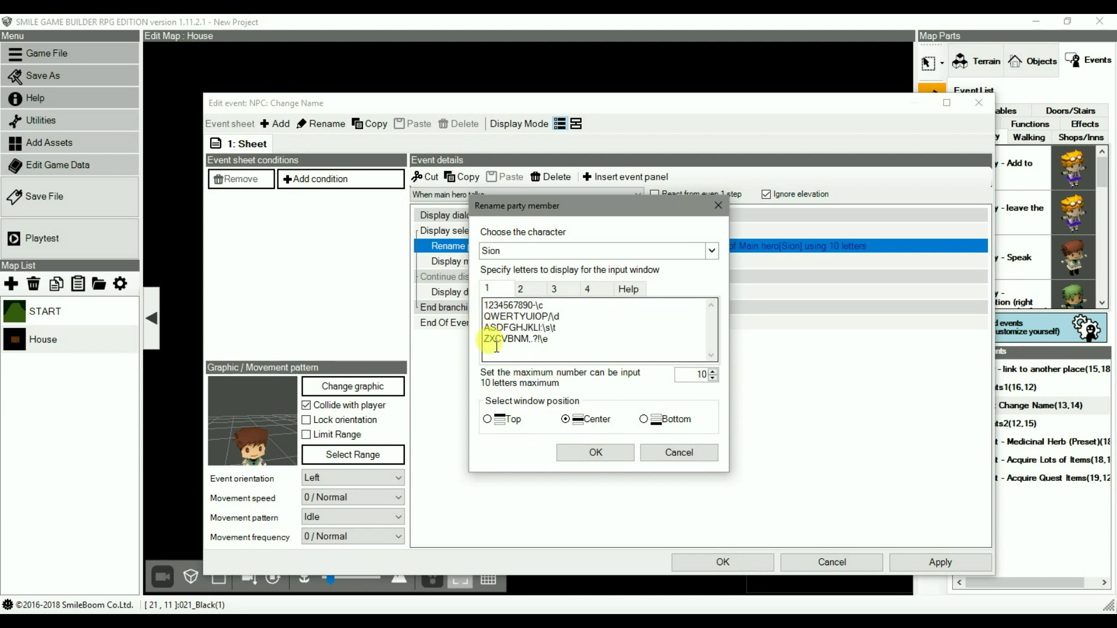
- Try entering the accented letters "éà" on page 3 of the input letters, then clear them and return to page 1
{"action": "left_click", "coordinate": [558, 289]}
{"action": "left_click", "coordinate": [520, 312]}
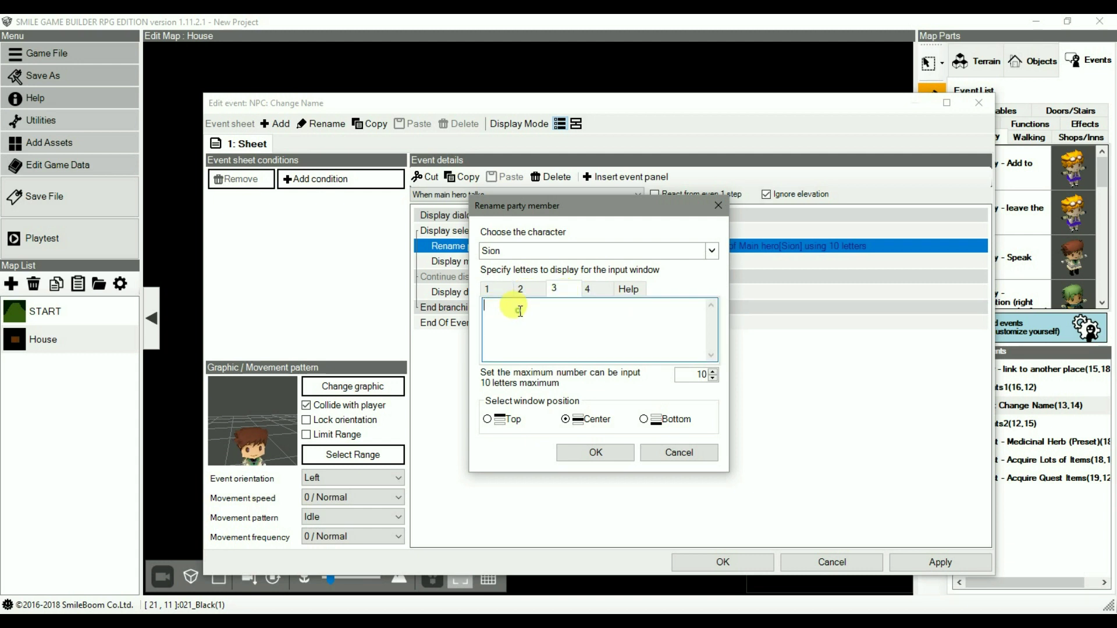
{"action": "type", "text": "éà"}
{"action": "left_click", "coordinate": [521, 291]}
{"action": "left_click", "coordinate": [564, 292]}
{"action": "left_click_drag", "start_coordinate": [508, 307], "coordinate": [421, 308]}
{"action": "key", "text": "BackSpace"}
{"action": "left_click", "coordinate": [484, 289]}
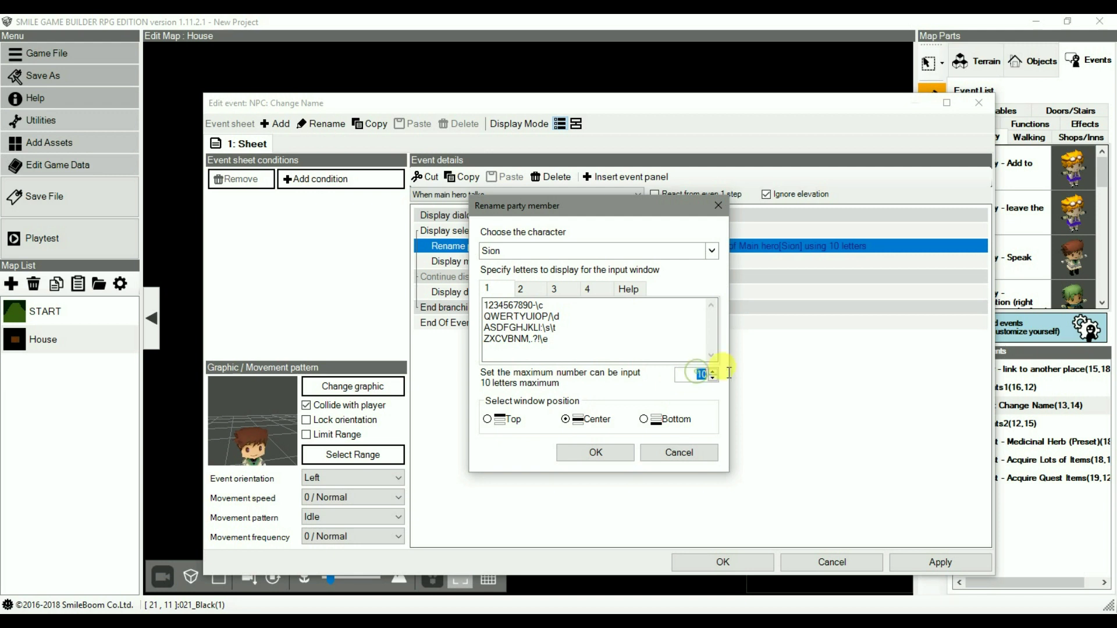
- Examine the maximum letter count setting and compare the letters on input pages 1 and 2
{"action": "left_click", "coordinate": [713, 378]}
{"action": "scroll", "coordinate": [702, 373], "scroll_direction": "up", "scroll_amount": 2}
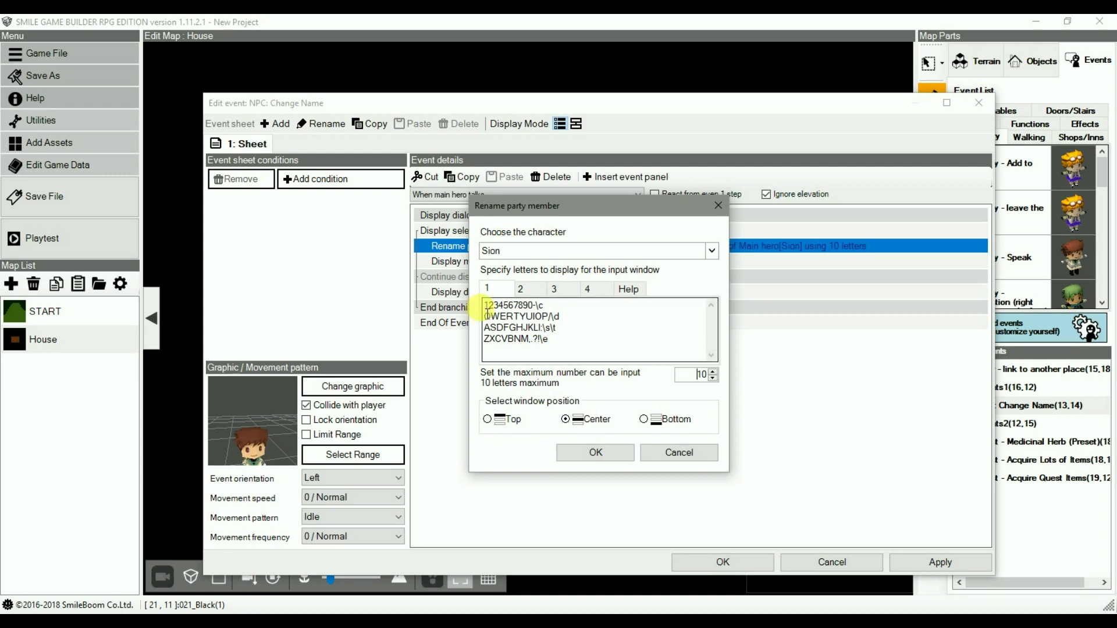
{"action": "left_click", "coordinate": [520, 289]}
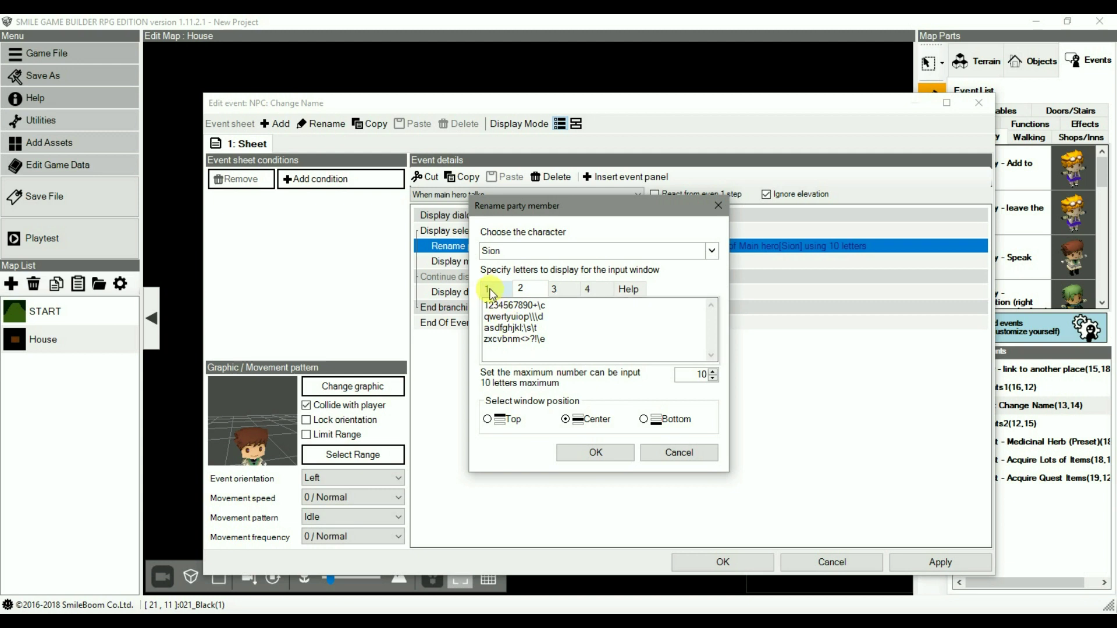
{"action": "left_click", "coordinate": [488, 288]}
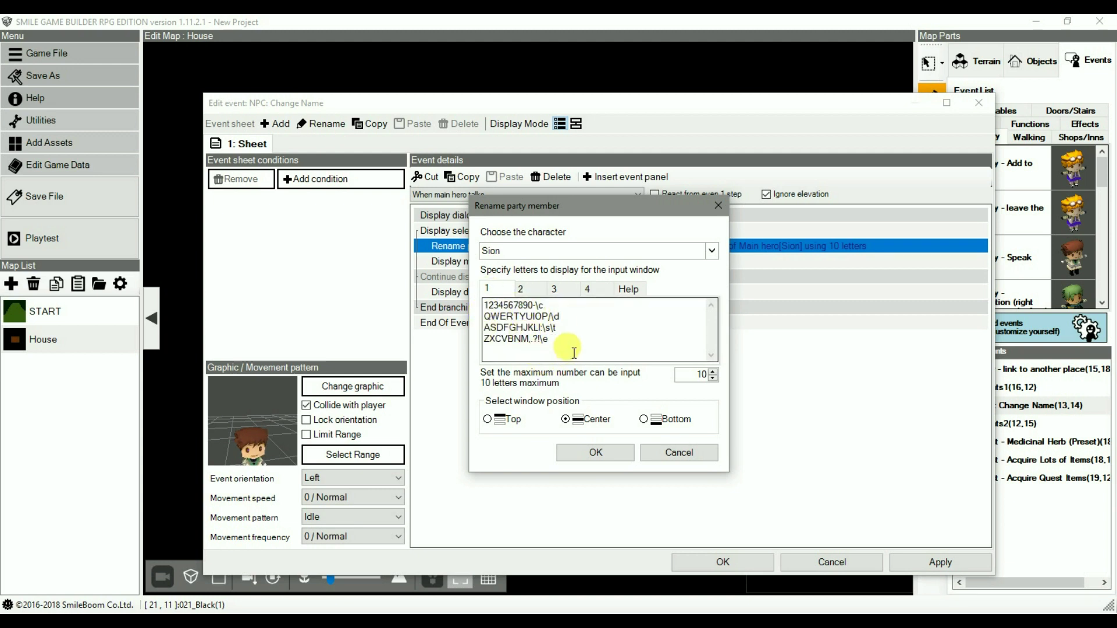
- Read the control symbols help, compare it with the page 1 letters, and close the Rename party member settings without saving
{"action": "left_click", "coordinate": [630, 291]}
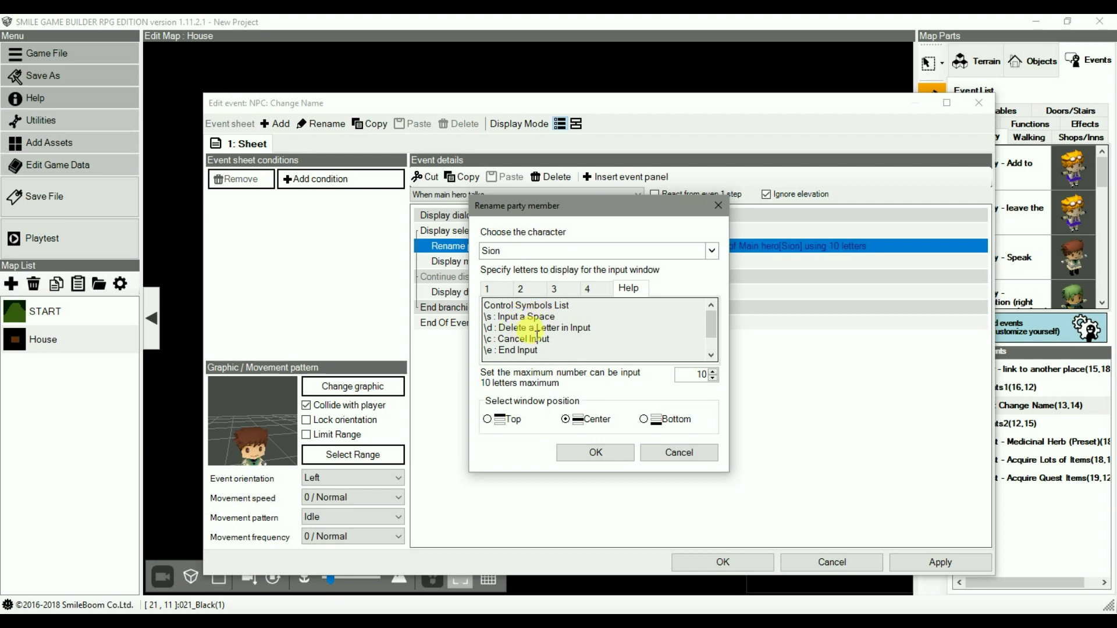
{"action": "left_click_drag", "start_coordinate": [711, 327], "coordinate": [712, 342]}
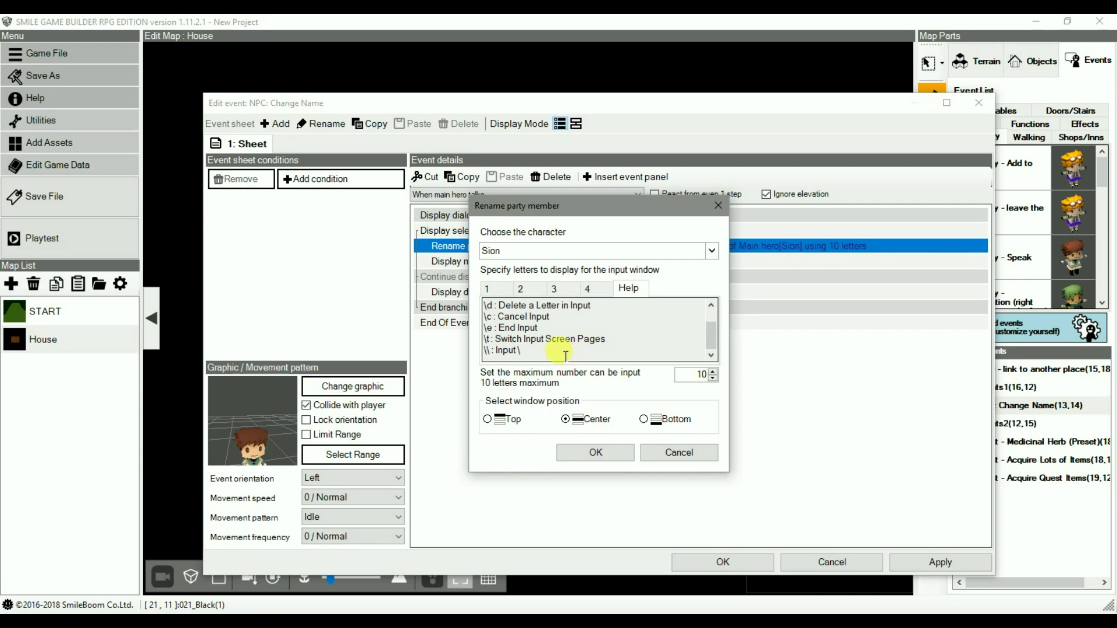
{"action": "left_click", "coordinate": [490, 281]}
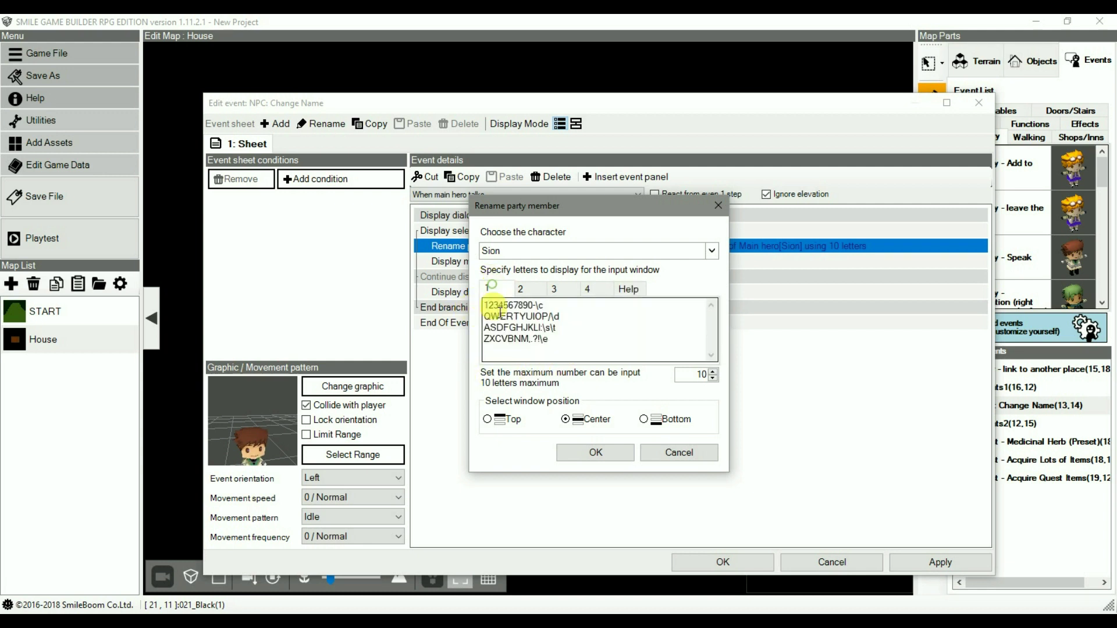
{"action": "left_click_drag", "start_coordinate": [485, 341], "coordinate": [551, 342]}
{"action": "left_click", "coordinate": [553, 342]}
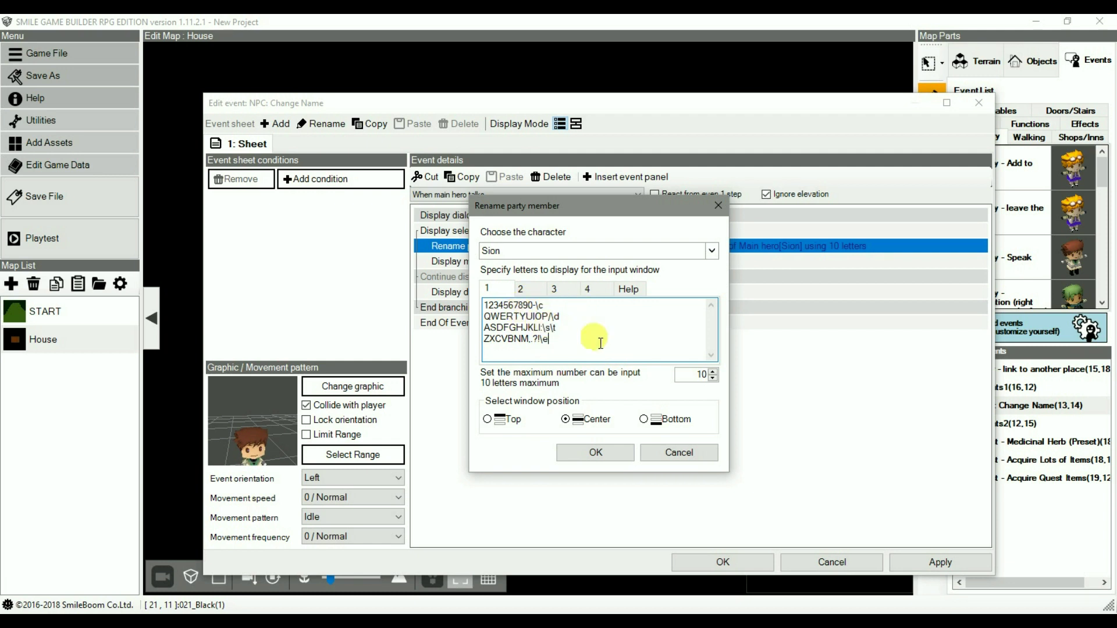
{"action": "left_click", "coordinate": [700, 459]}
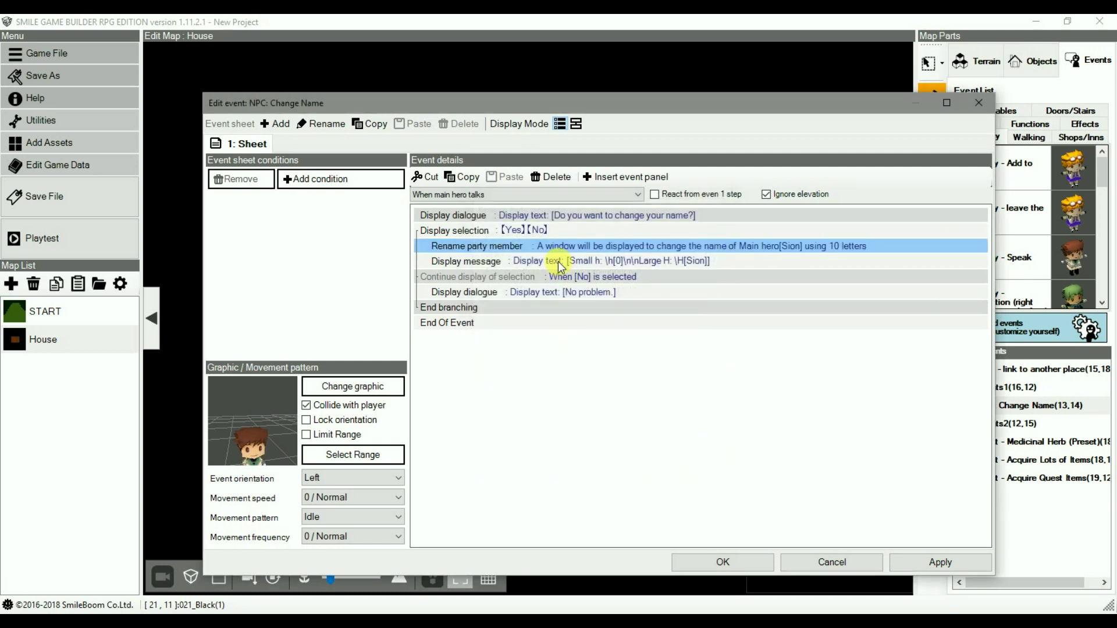
- Examine the text and window position of the Display message panel in the Yes branch, and close it unchanged
{"action": "left_click", "coordinate": [558, 261]}
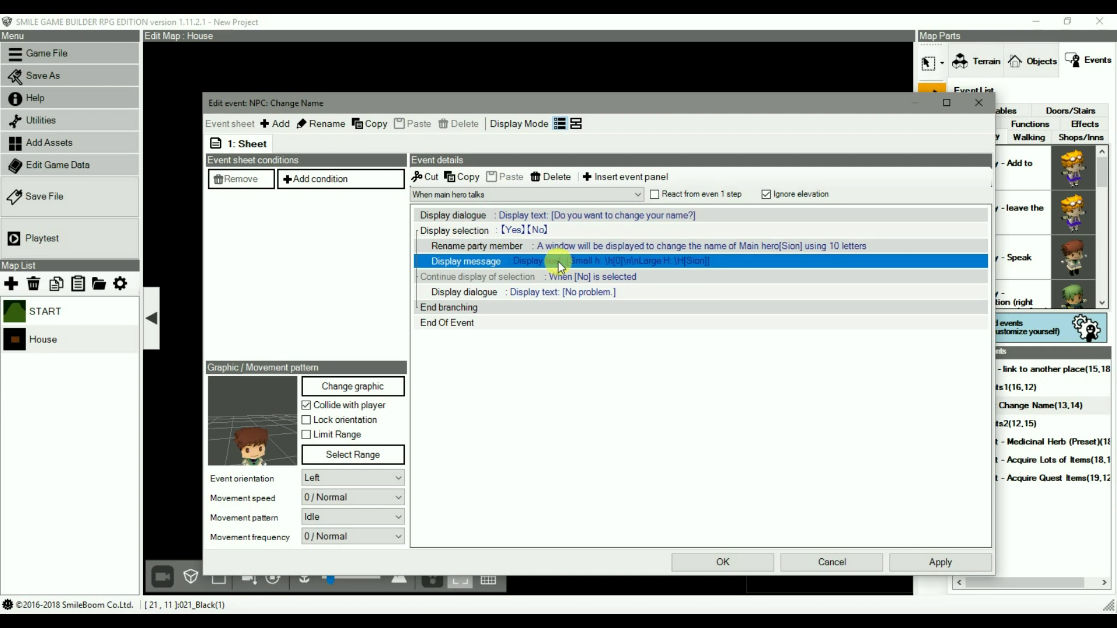
{"action": "double_click", "coordinate": [557, 260]}
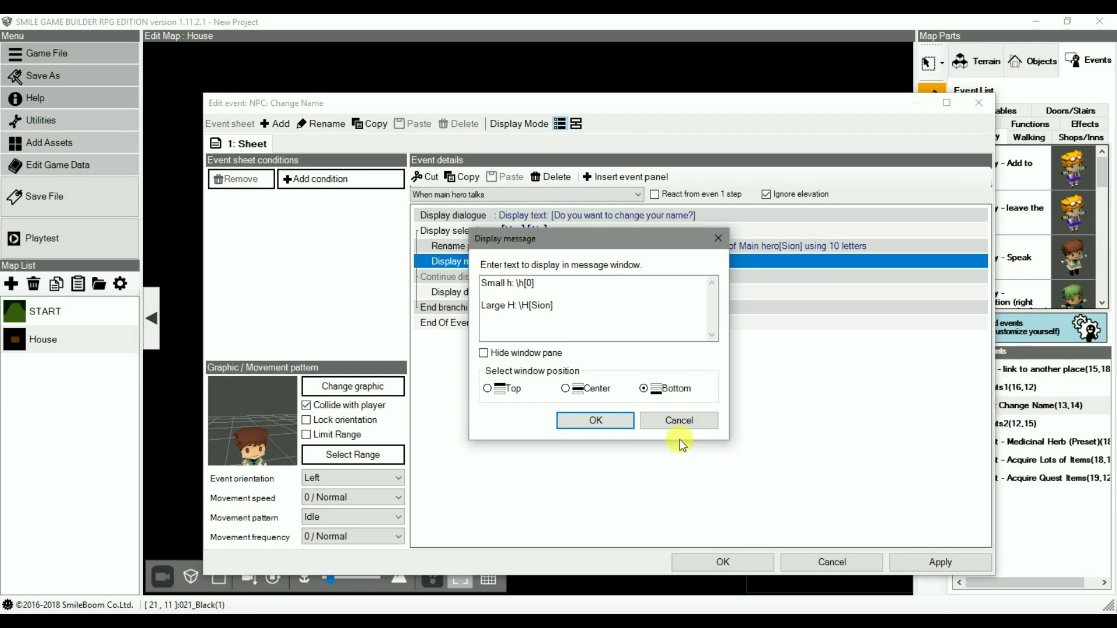
{"action": "left_click", "coordinate": [680, 420]}
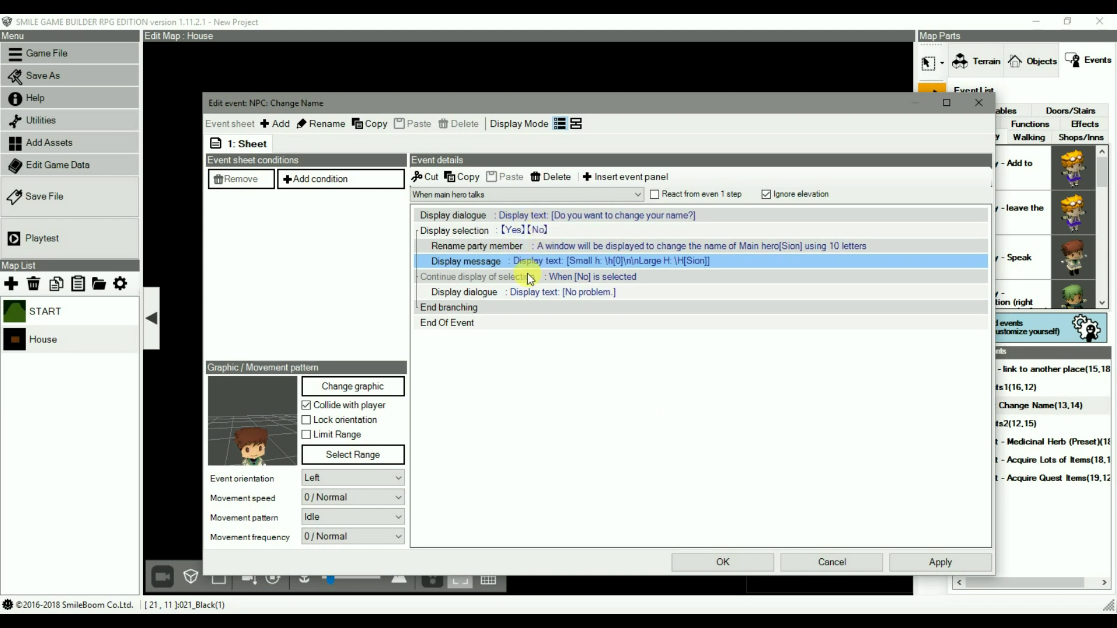
- Look through heroes Sion, Marie and Ignaz in the Rename party member panel's hero list, and cancel without changing the character
{"action": "double_click", "coordinate": [548, 248]}
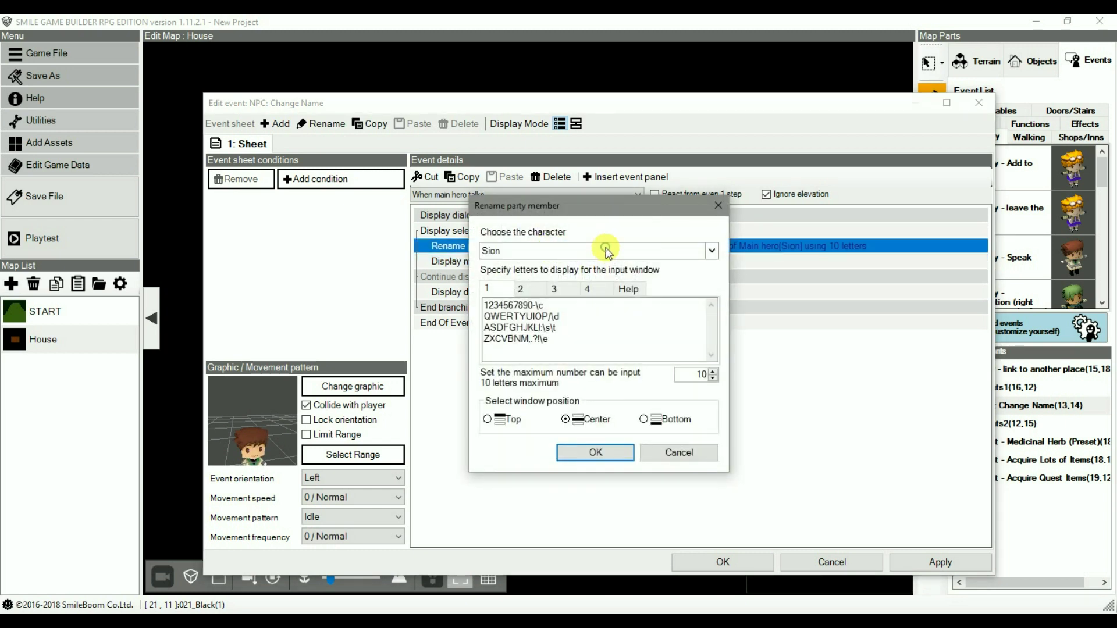
{"action": "left_click", "coordinate": [605, 247]}
{"action": "left_click", "coordinate": [299, 202]}
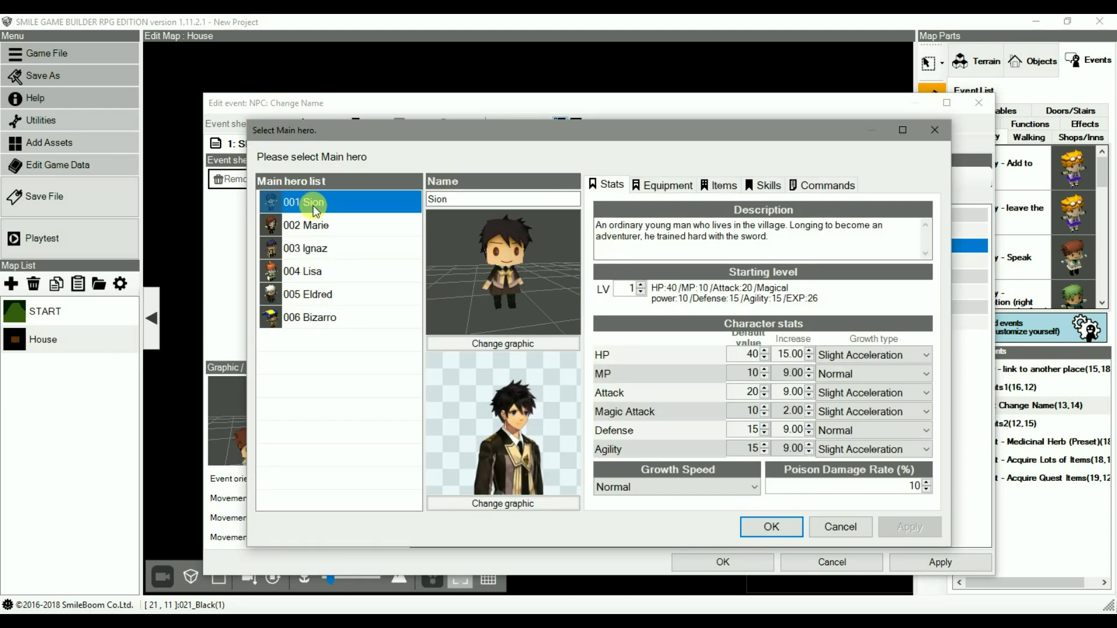
{"action": "left_click", "coordinate": [302, 225]}
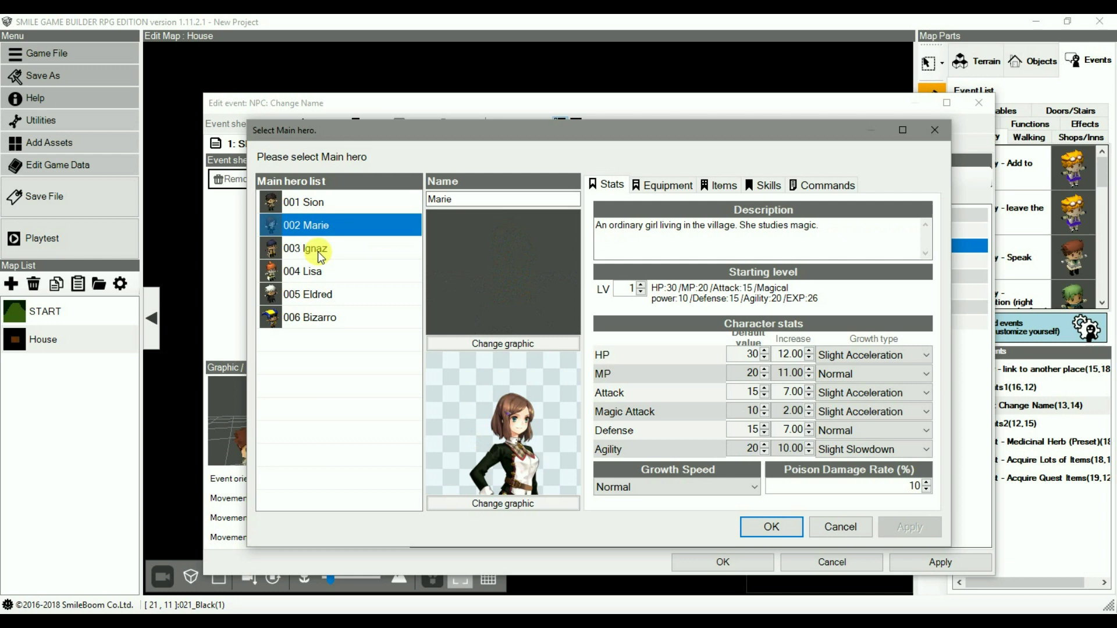
{"action": "left_click", "coordinate": [315, 249]}
{"action": "left_click", "coordinate": [856, 534]}
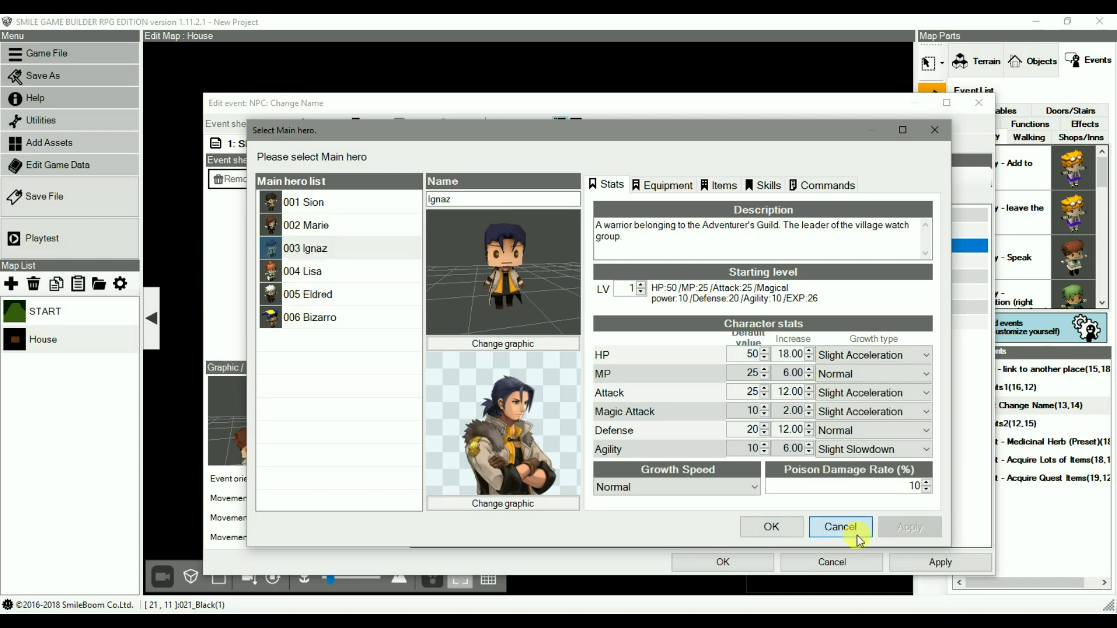
{"action": "left_click", "coordinate": [678, 451]}
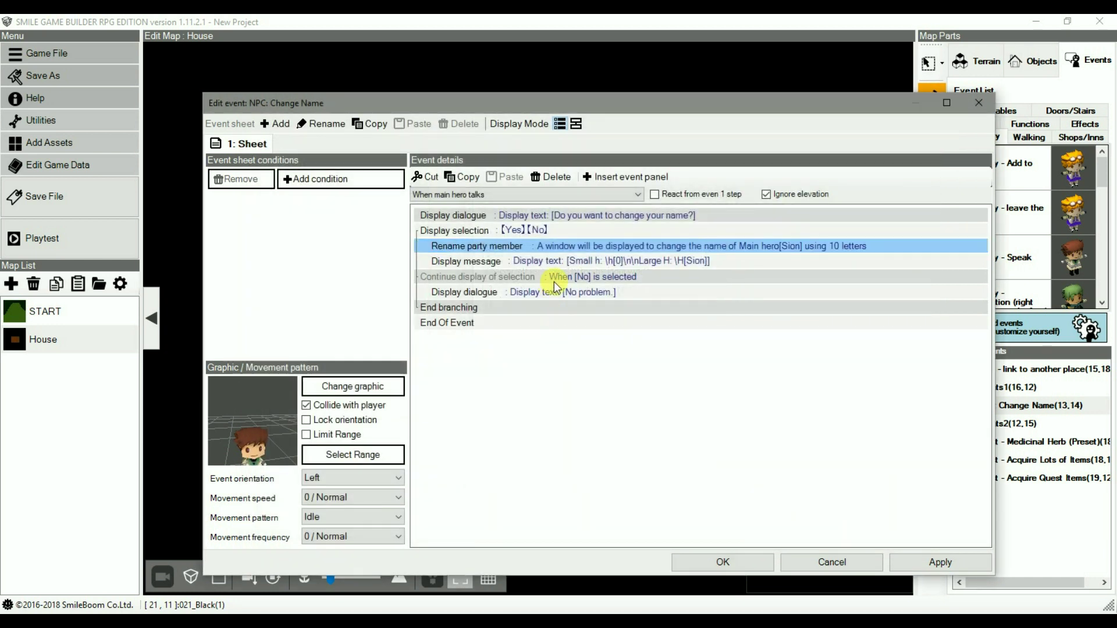
- Reopen the Display message panel to inspect the hero name code in its Large H line, and cancel
{"action": "double_click", "coordinate": [559, 259]}
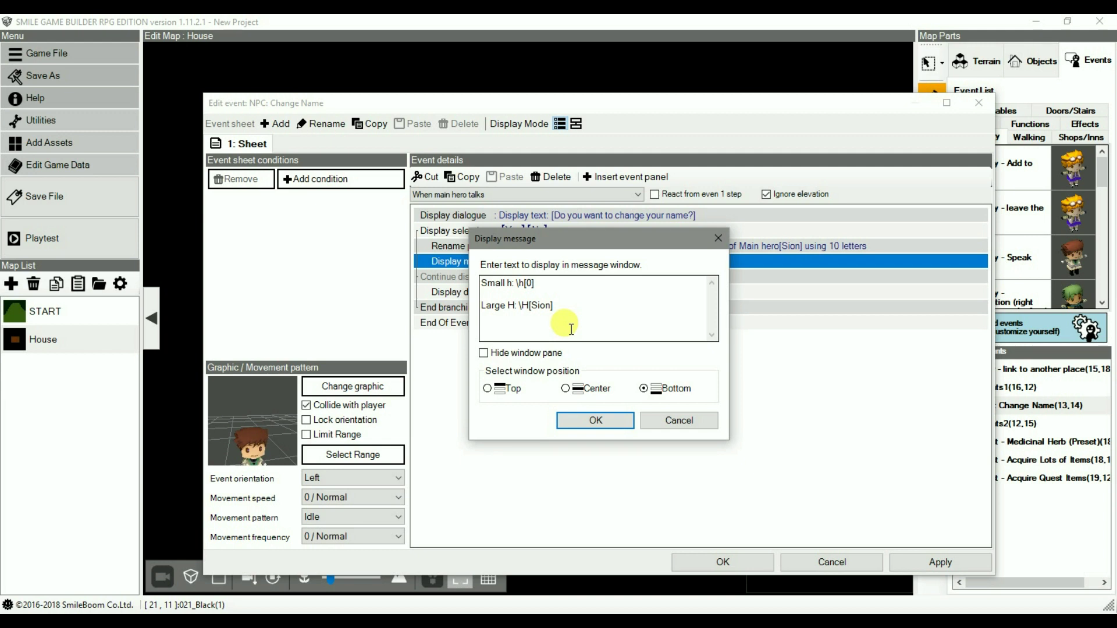
{"action": "left_click_drag", "start_coordinate": [530, 305], "coordinate": [551, 306]}
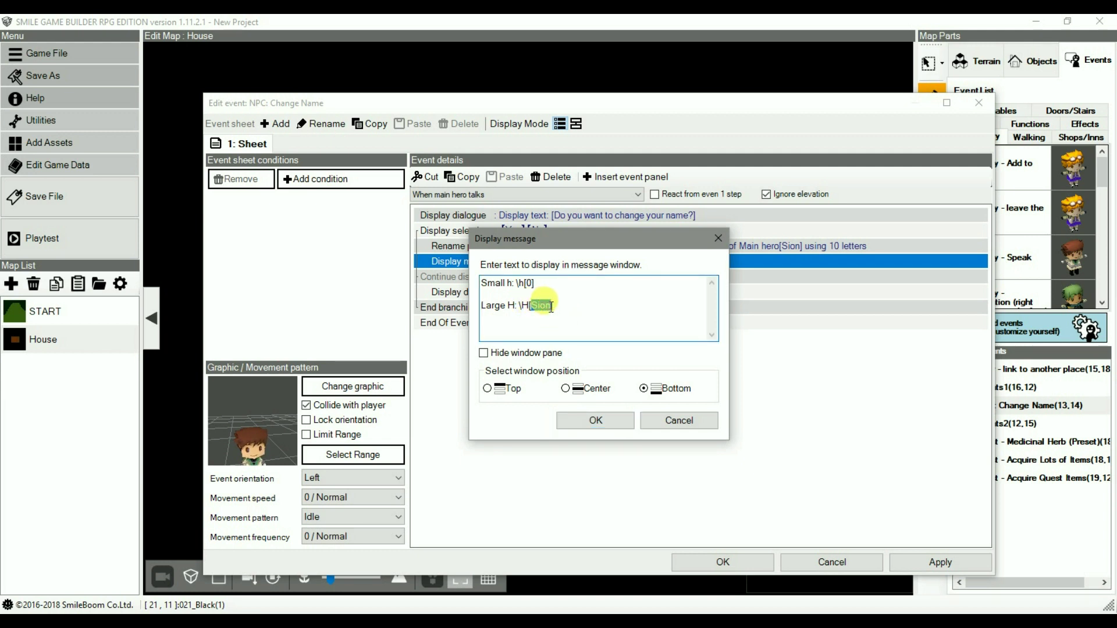
{"action": "left_click", "coordinate": [679, 421]}
- Review the No branch of the selection and its Display dialogue panel
{"action": "left_click", "coordinate": [536, 291]}
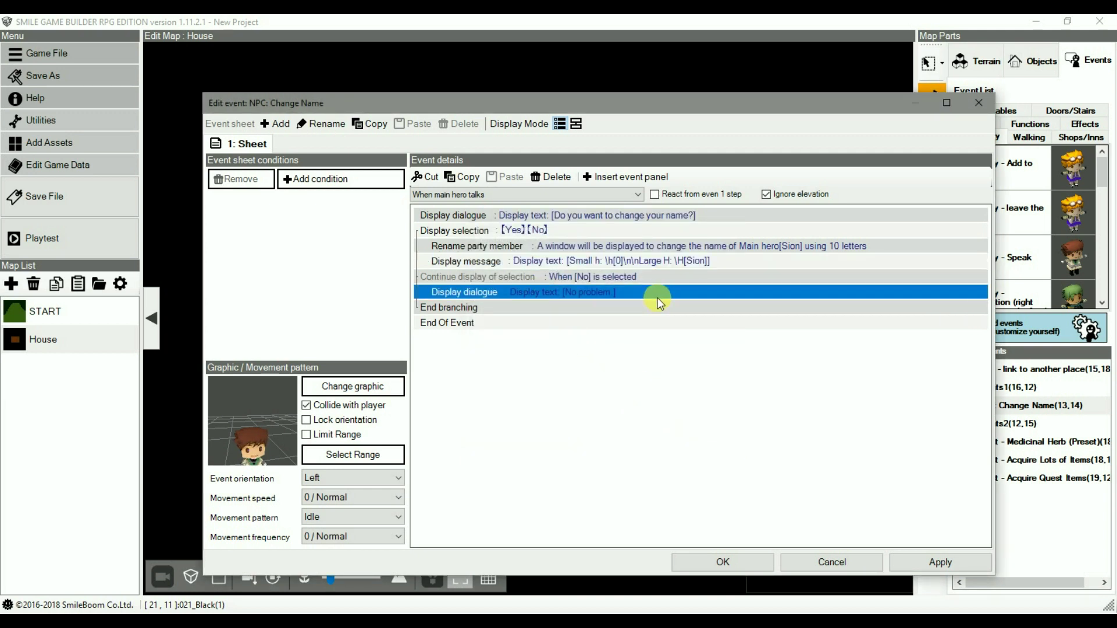
{"action": "left_click", "coordinate": [602, 278]}
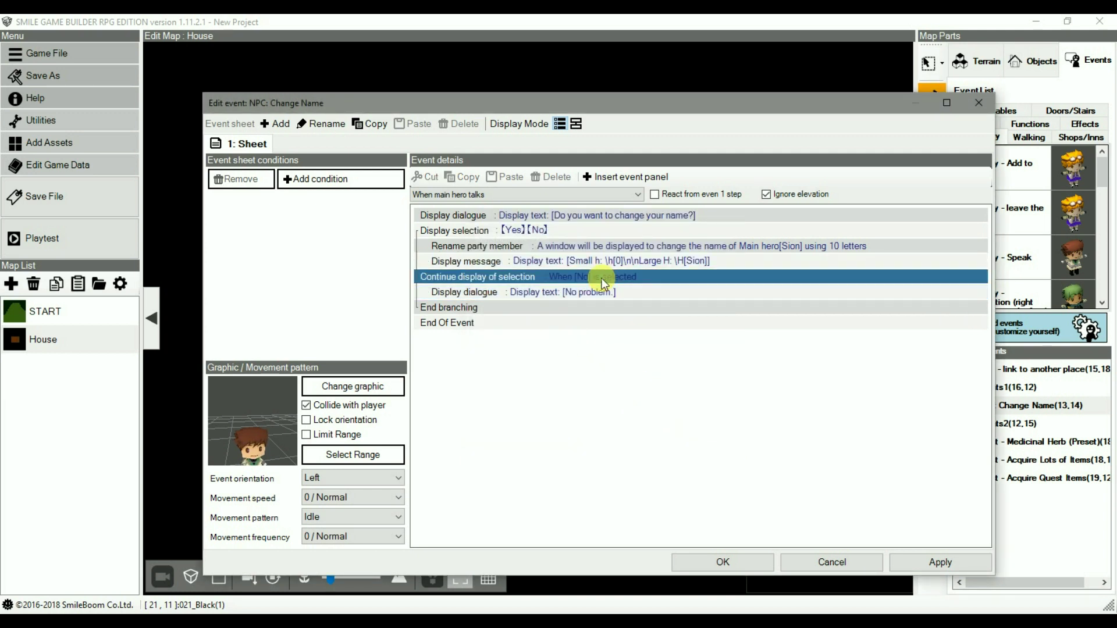
{"action": "left_click", "coordinate": [565, 293]}
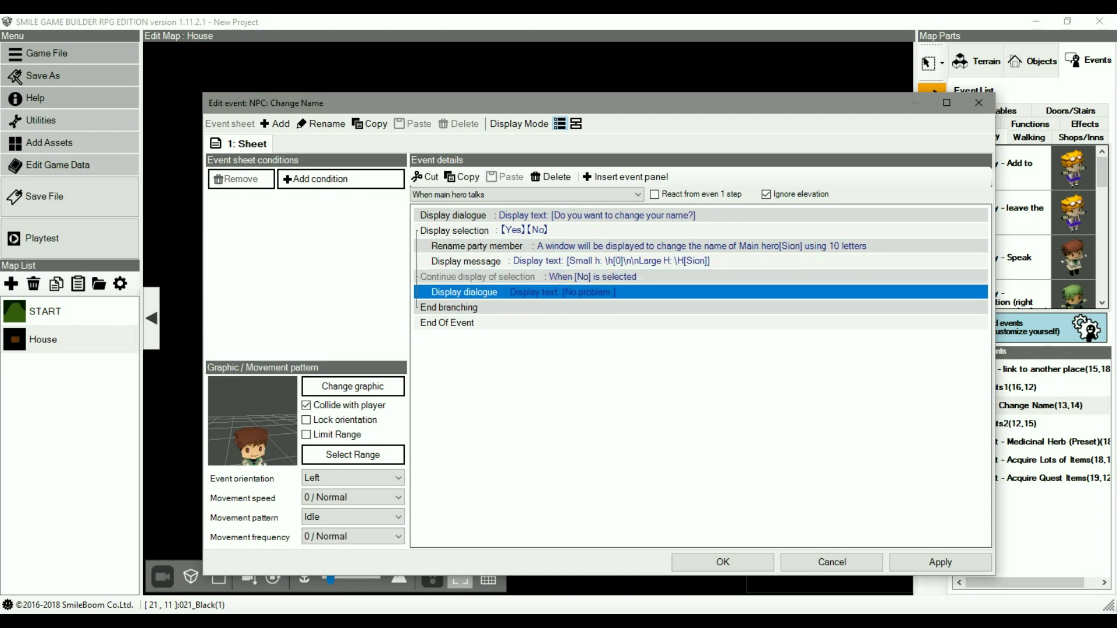
- Show the Change Name event details as a flowchart and review the panels of its Yes and No branches
{"action": "left_click", "coordinate": [575, 124]}
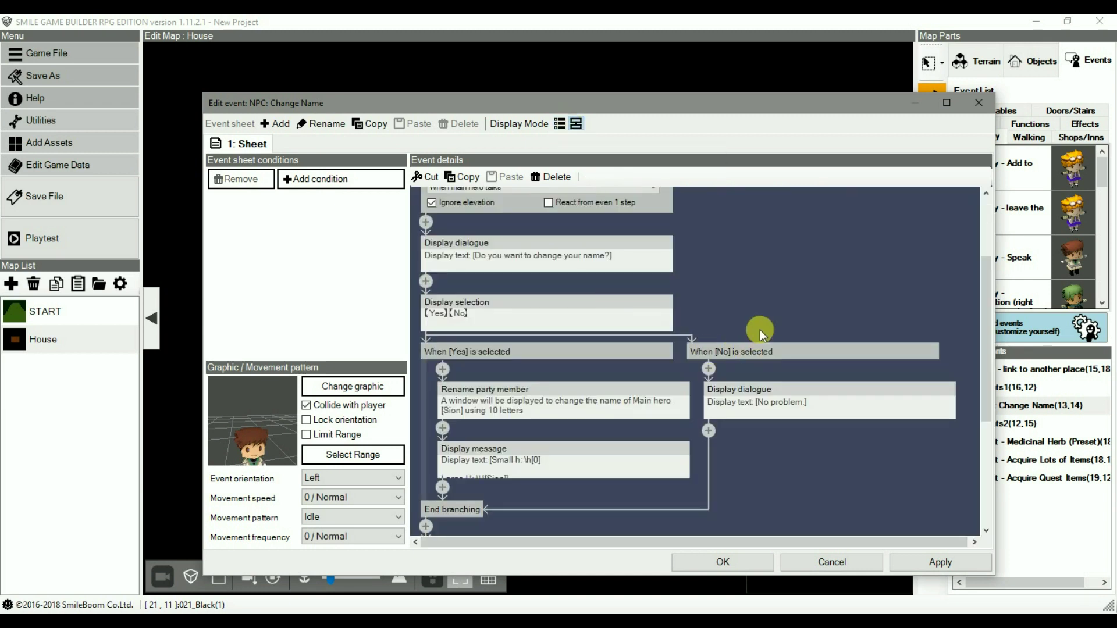
{"action": "left_click_drag", "start_coordinate": [743, 272], "coordinate": [763, 257]}
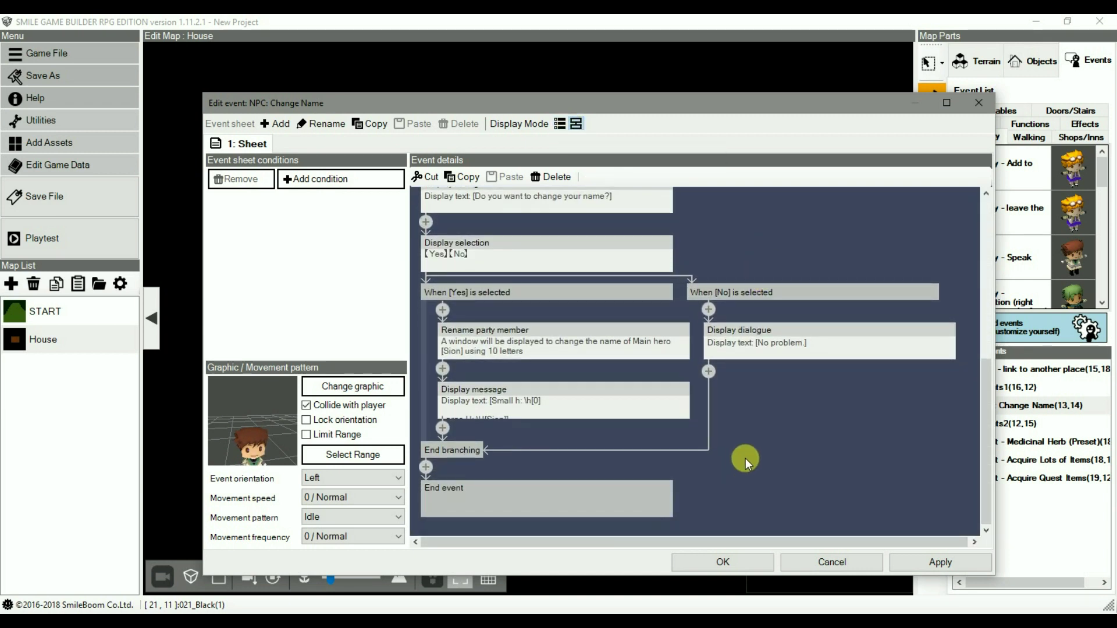
{"action": "mouse_move", "coordinate": [749, 428]}
{"action": "left_mouse_down"}
{"action": "mouse_move", "coordinate": [754, 484]}
{"action": "mouse_move", "coordinate": [756, 443]}
{"action": "left_mouse_up"}
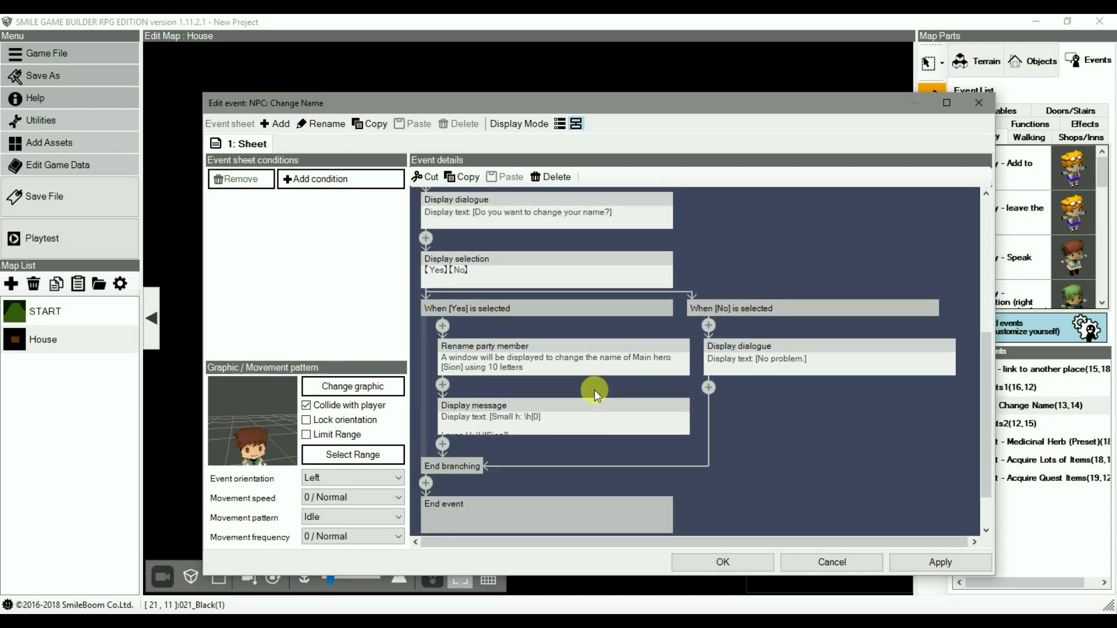
{"action": "scroll", "coordinate": [480, 348], "scroll_direction": "down", "scroll_amount": 1}
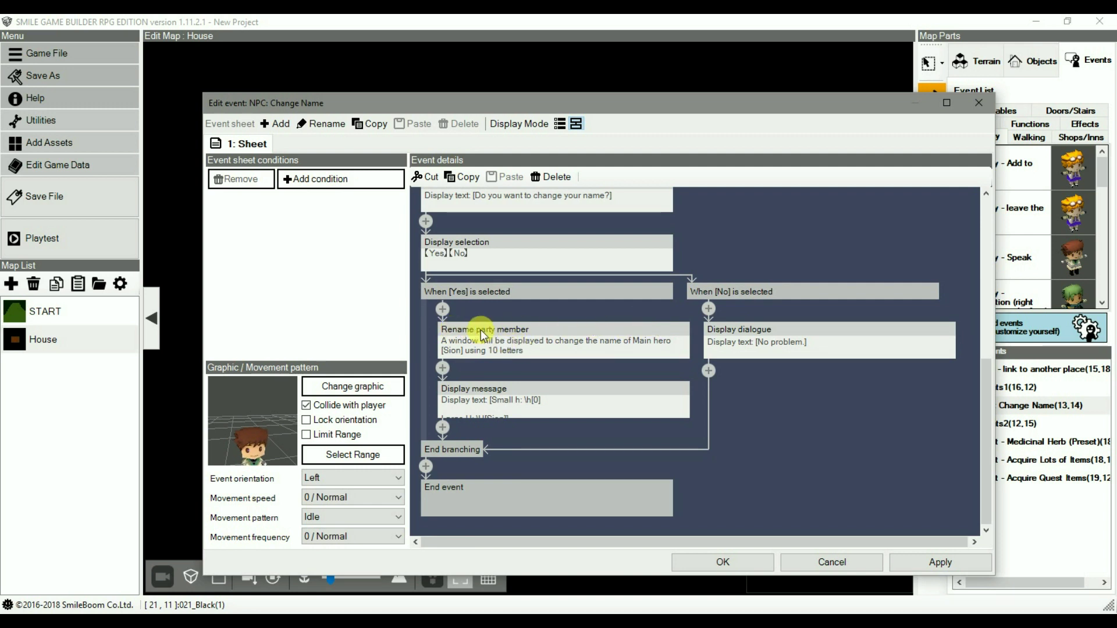
{"action": "scroll", "coordinate": [713, 222], "scroll_direction": "up", "scroll_amount": 3}
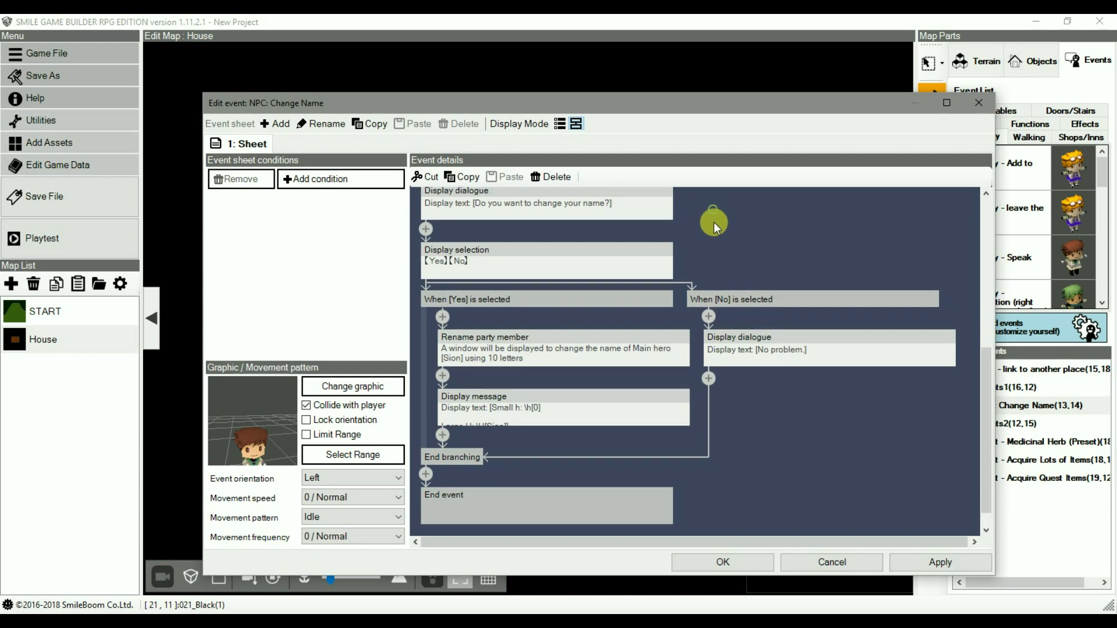
{"action": "scroll", "coordinate": [717, 246], "scroll_direction": "down", "scroll_amount": 3}
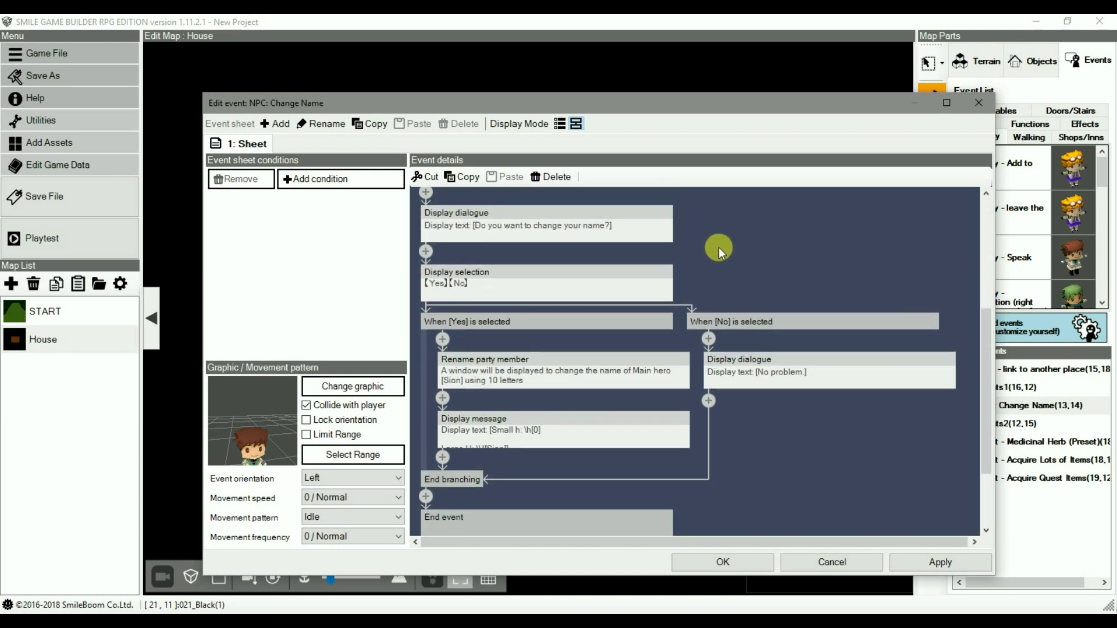
{"action": "scroll", "coordinate": [718, 233], "scroll_direction": "down", "scroll_amount": 1}
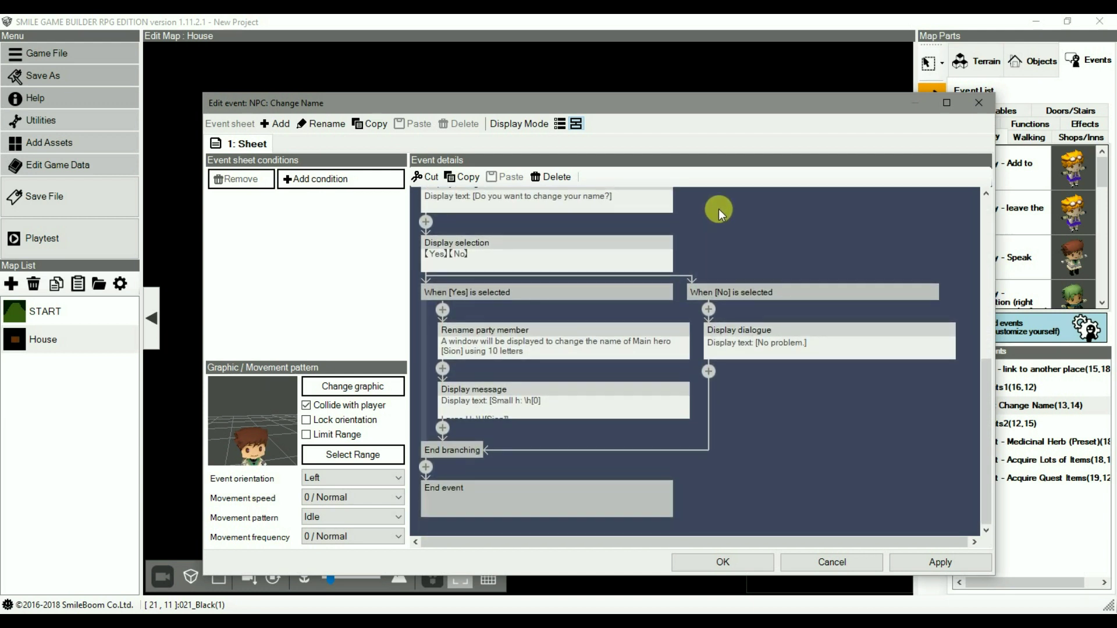
{"action": "scroll", "coordinate": [717, 245], "scroll_direction": "up", "scroll_amount": 4}
{"action": "scroll", "coordinate": [715, 308], "scroll_direction": "down", "scroll_amount": 1}
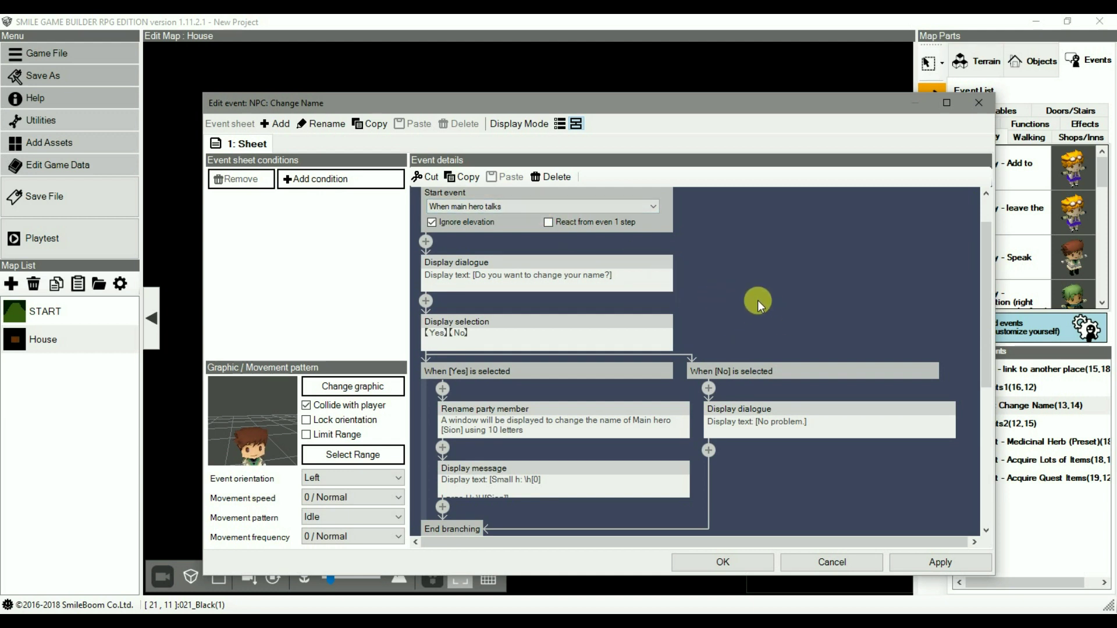
{"action": "scroll", "coordinate": [742, 300], "scroll_direction": "down", "scroll_amount": 3}
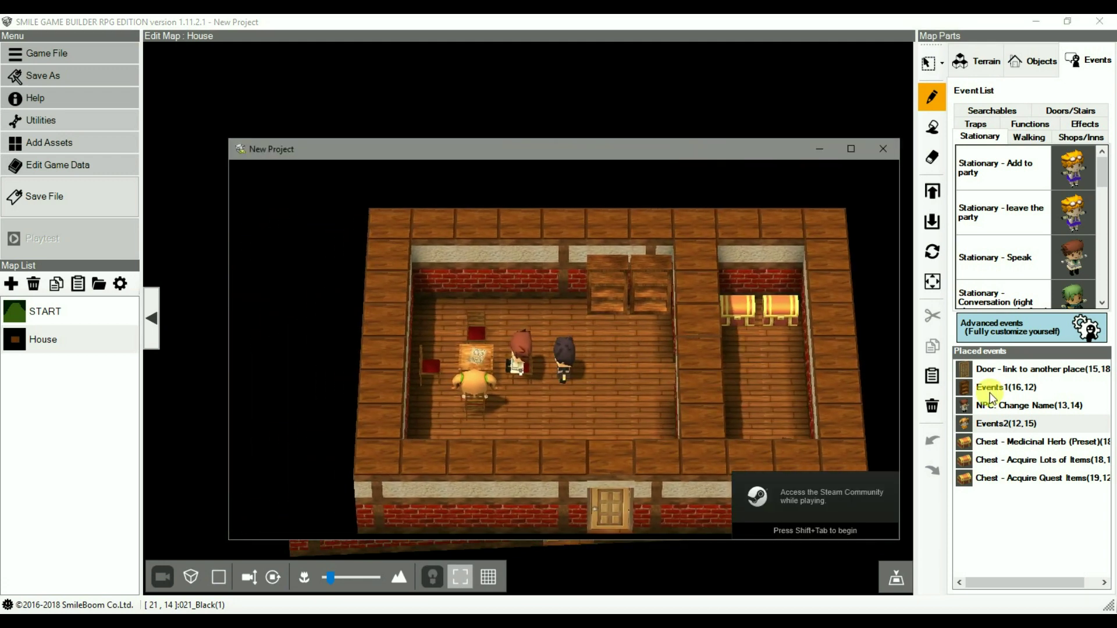
- In the playtest, talk to the Change Name NPC and answer Yes to the name change question
{"action": "key", "text": "Return"}
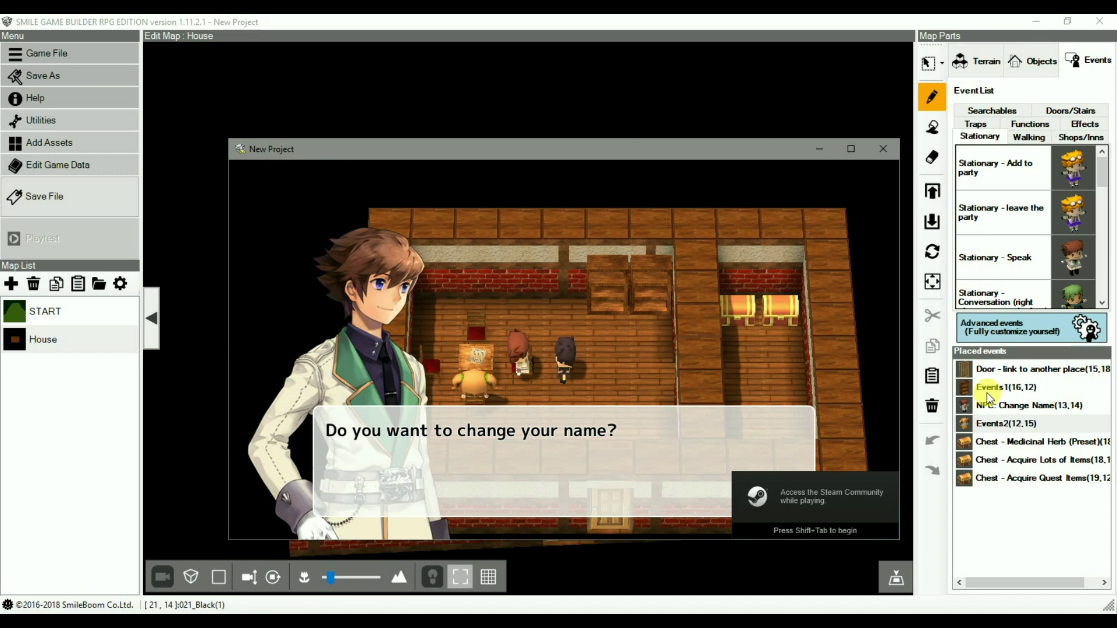
{"action": "key", "text": "Down"}
{"action": "key", "text": "Up"}
{"action": "key", "text": "Return"}
- Append an uppercase Q to the hero's name Sion on the name entry screen and accept the new name
{"action": "key", "text": "Down"}
{"action": "key", "text": "Down"}
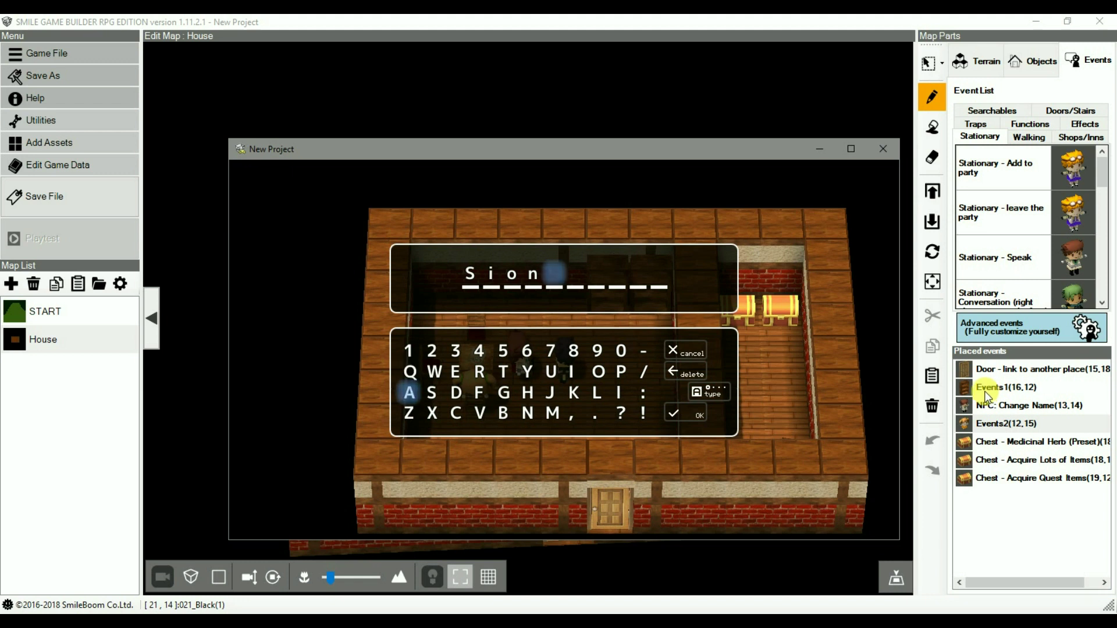
{"action": "key", "text": "Up"}
{"action": "key", "text": "Return"}
{"action": "key", "text": "Left"}
{"action": "key", "text": "Down"}
{"action": "key", "text": "Down"}
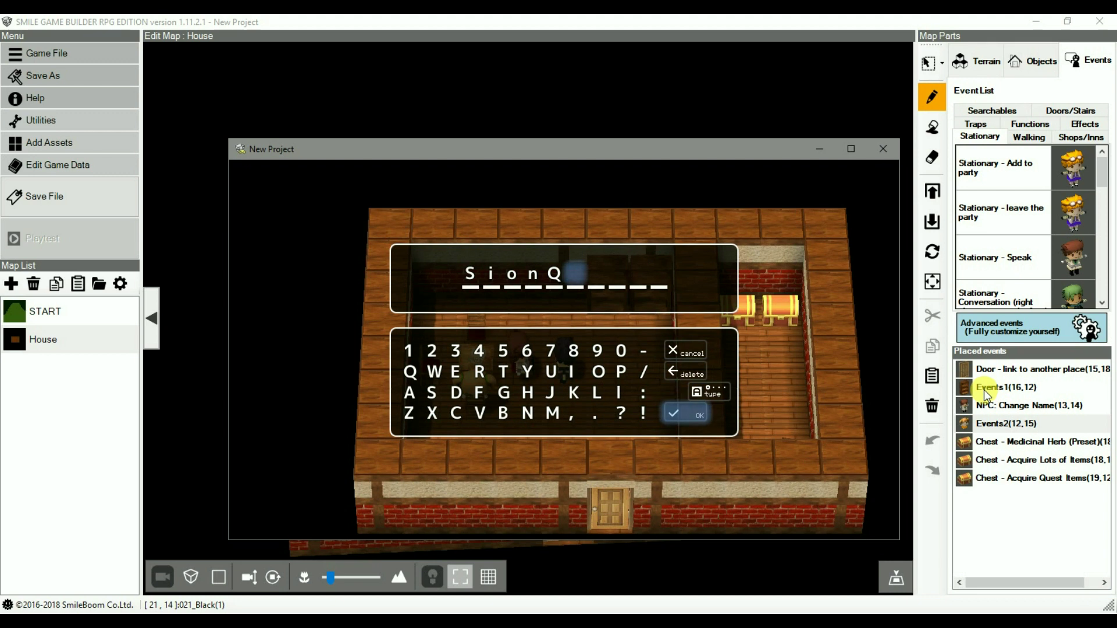
{"action": "key", "text": "Return"}
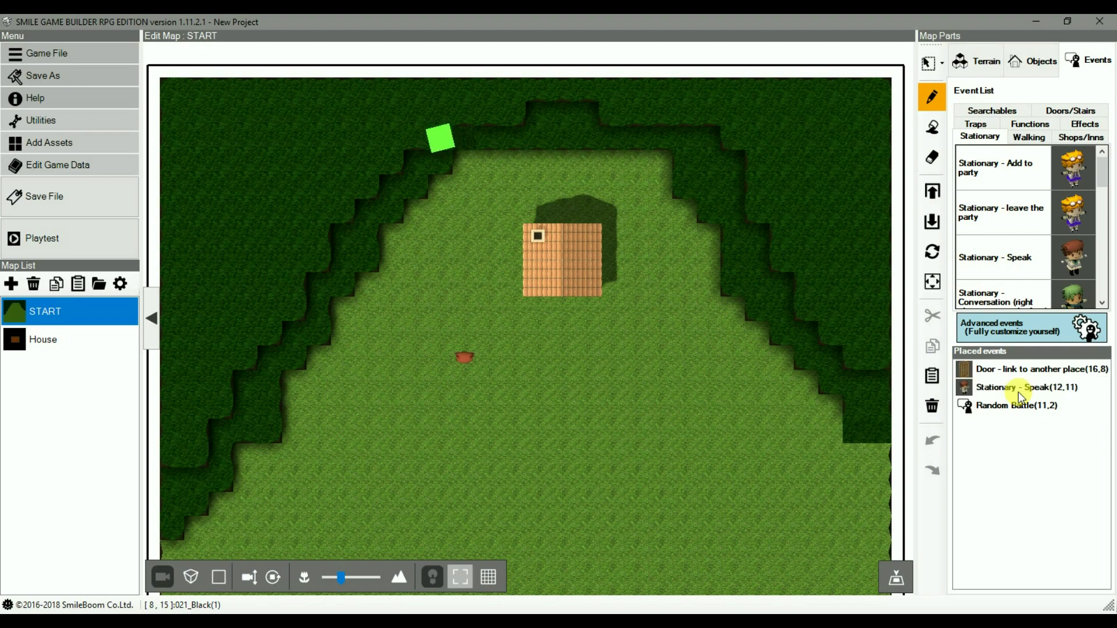
- Tilt the START map view to see the house and hill, and open the Random Battle event for editing
{"action": "right_click_drag", "start_coordinate": [749, 358], "coordinate": [423, 249]}
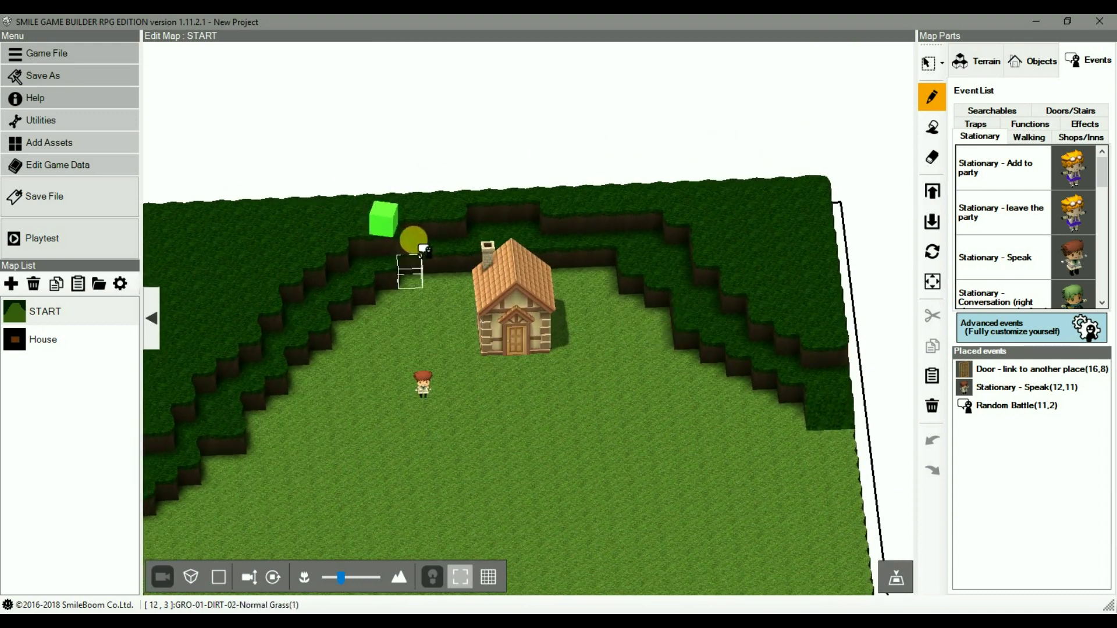
{"action": "left_click", "coordinate": [967, 403]}
{"action": "double_click", "coordinate": [967, 402]}
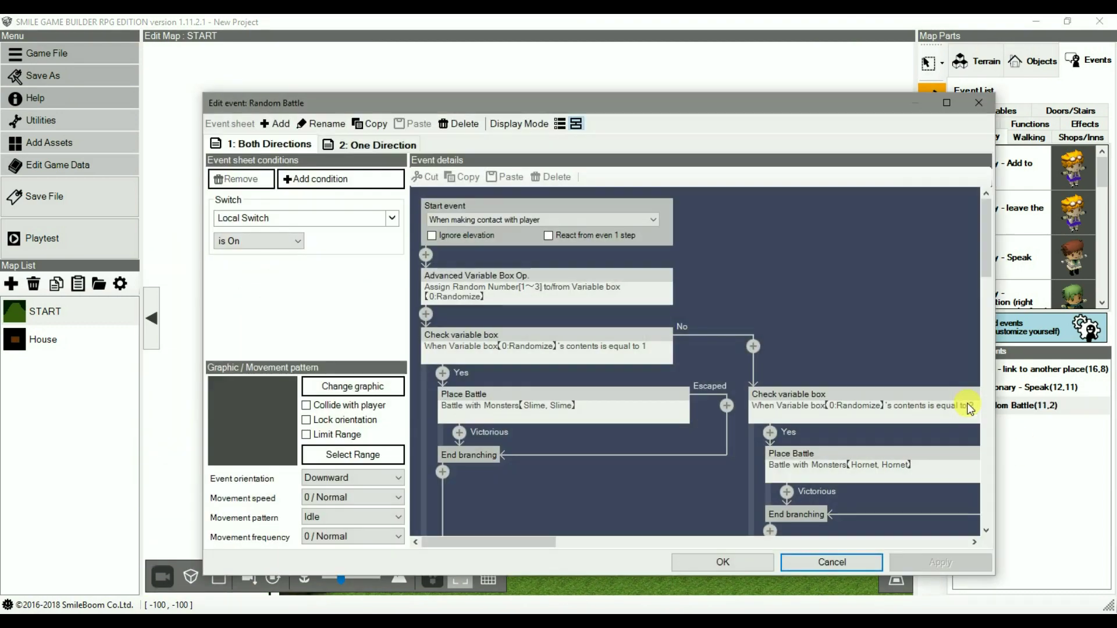
- Set the Both Directions sheet's Local Switch condition to is Off, and check the switch state on the One Direction sheet
{"action": "left_click", "coordinate": [262, 241]}
{"action": "left_click", "coordinate": [256, 264]}
{"action": "left_click", "coordinate": [361, 141]}
{"action": "left_click", "coordinate": [260, 241]}
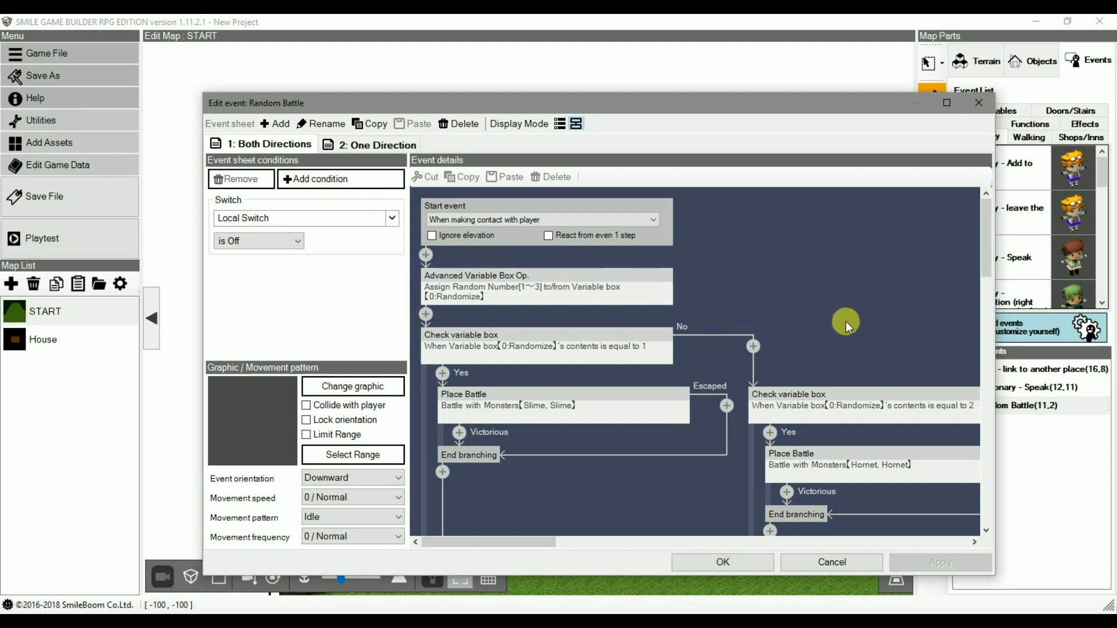
- Examine the random number settings in the Both Directions sheet's Advanced Variable Box Op. panel, and close the panel unchanged
{"action": "scroll", "coordinate": [789, 274], "scroll_direction": "down", "scroll_amount": 1}
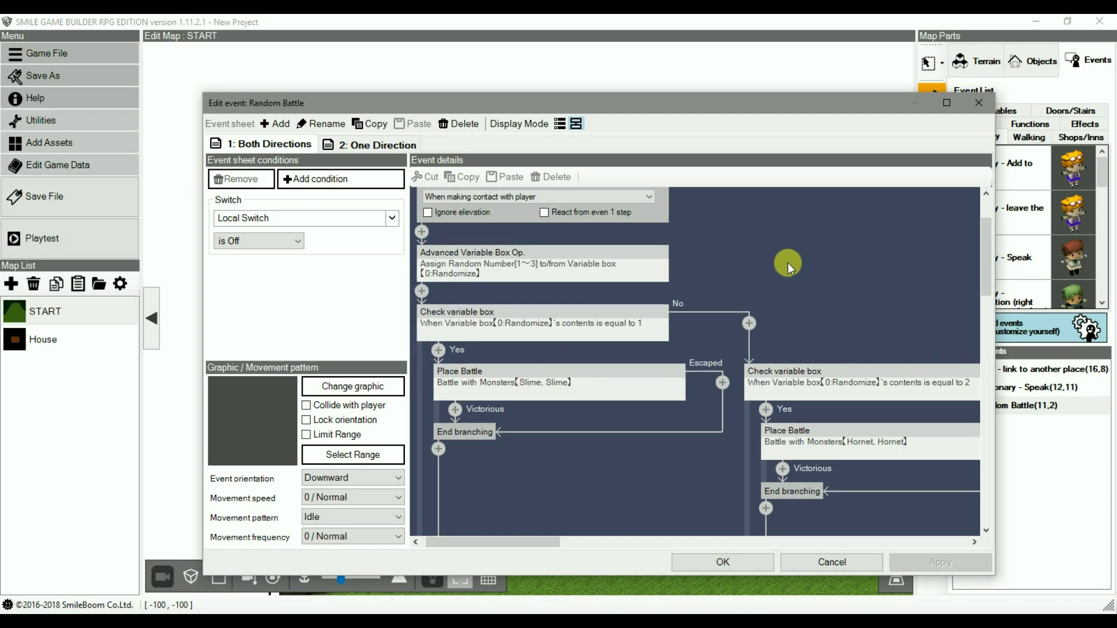
{"action": "scroll", "coordinate": [808, 278], "scroll_direction": "up", "scroll_amount": 1}
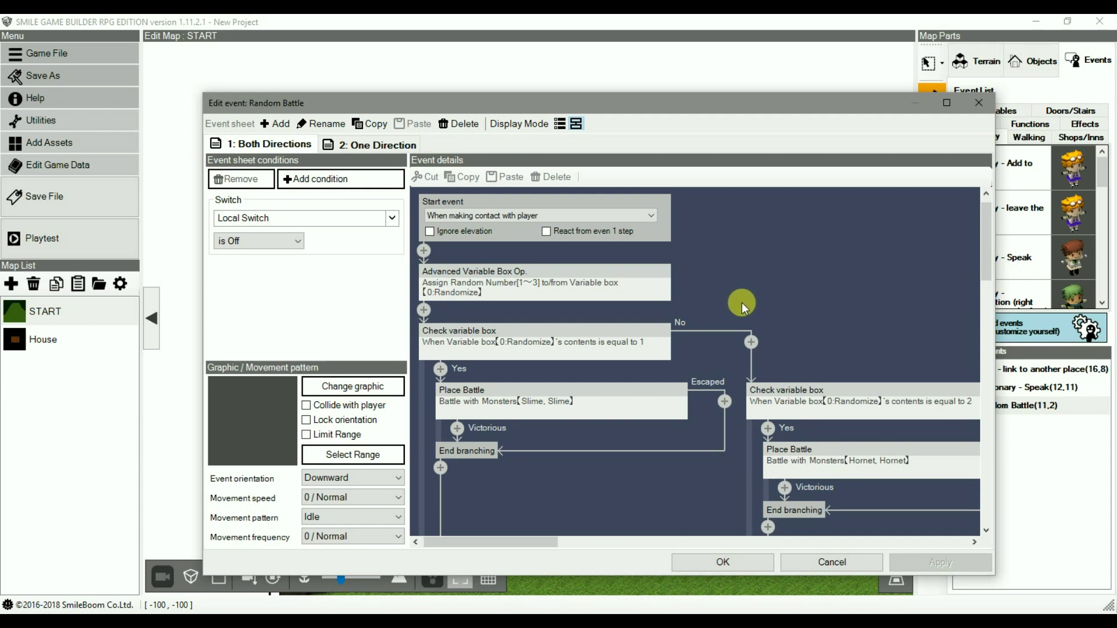
{"action": "scroll", "coordinate": [735, 291], "scroll_direction": "down", "scroll_amount": 2}
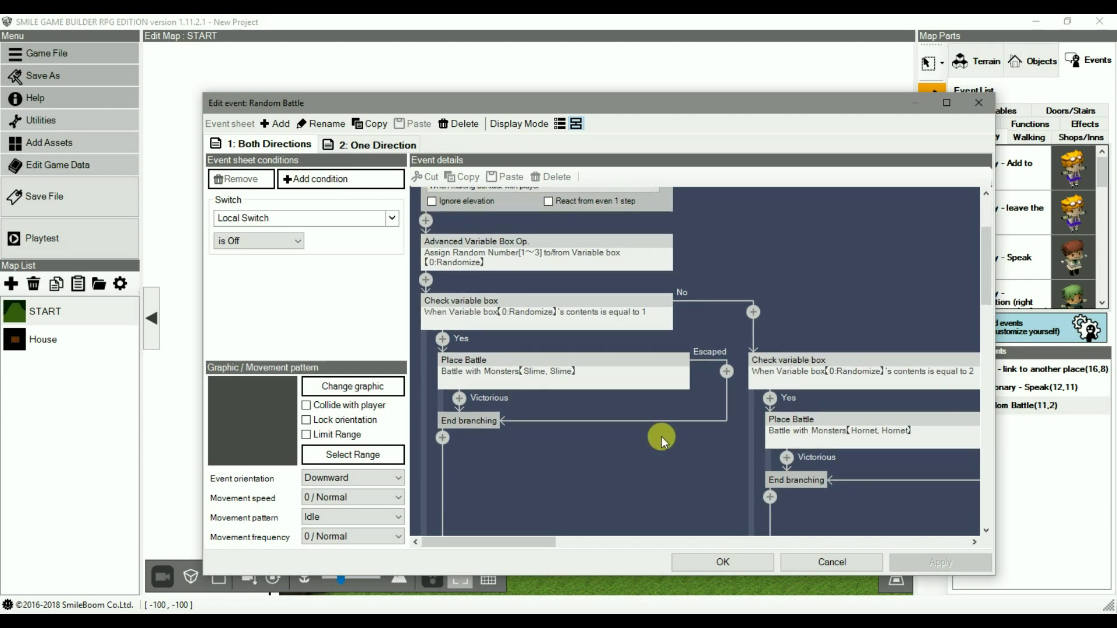
{"action": "scroll", "coordinate": [666, 419], "scroll_direction": "up", "scroll_amount": 2}
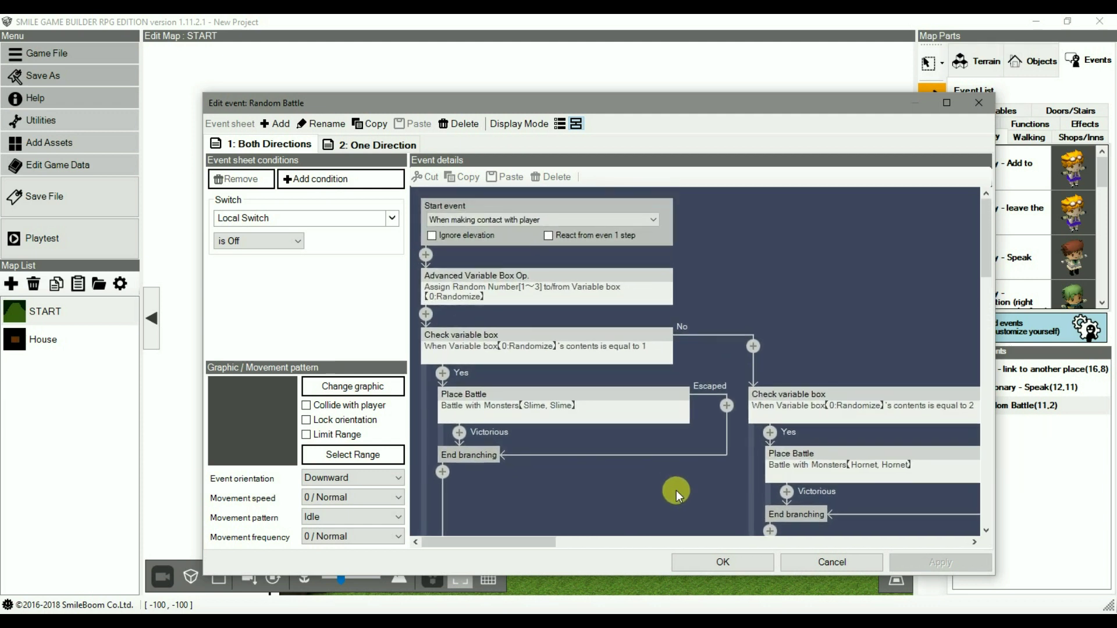
{"action": "left_click", "coordinate": [506, 284]}
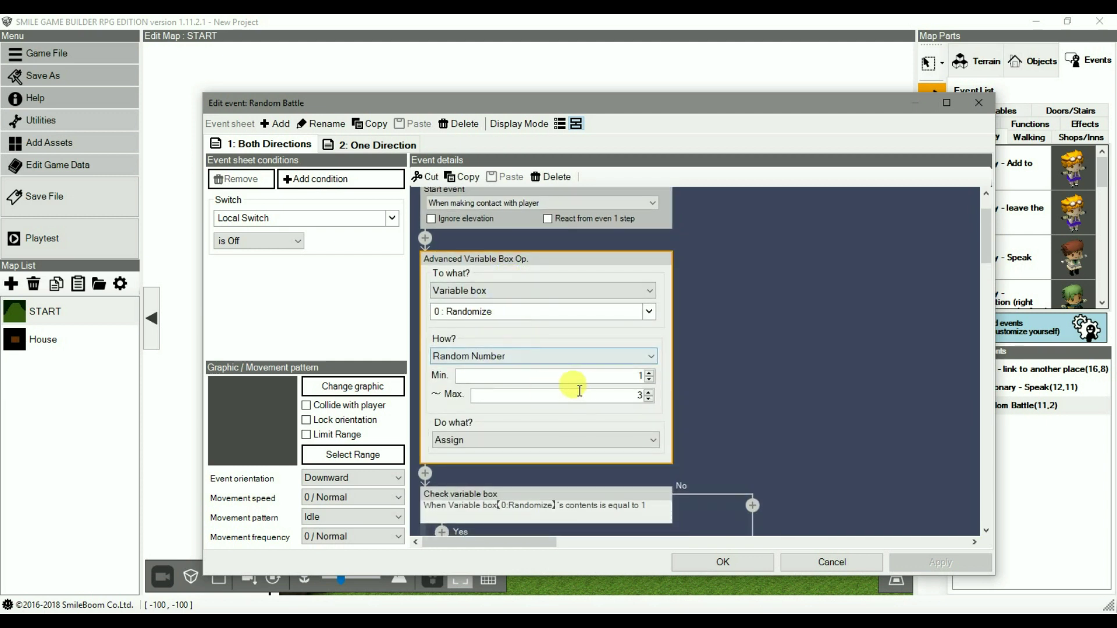
{"action": "left_click", "coordinate": [723, 389]}
- Inspect the first Check variable box panel and the spawning monsters of the Place Battle panel in its Yes branch
{"action": "left_click", "coordinate": [609, 323]}
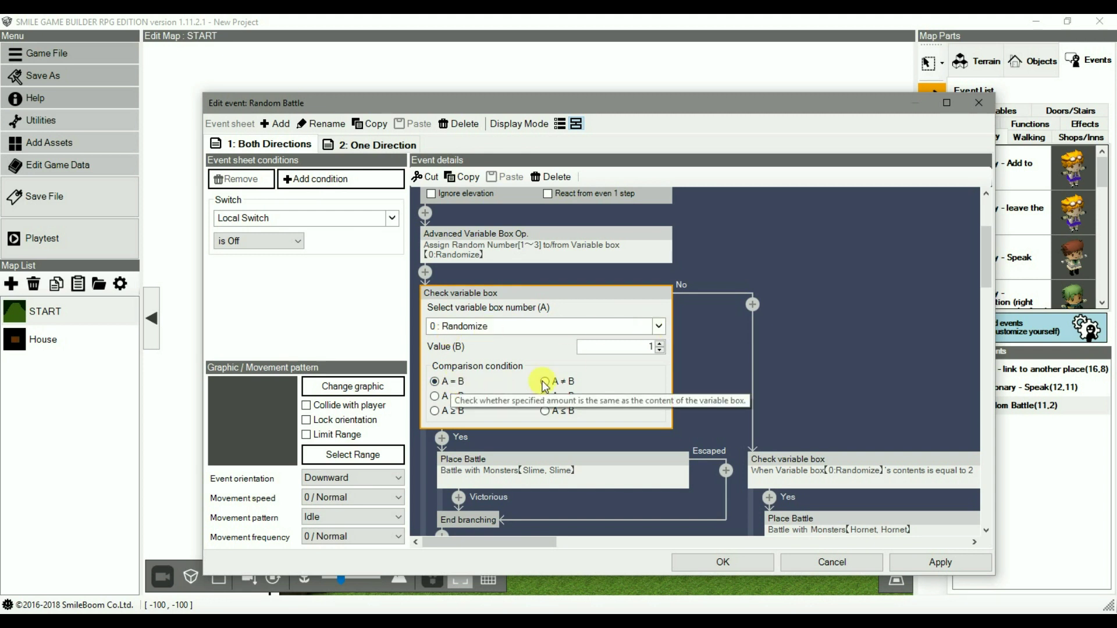
{"action": "scroll", "coordinate": [754, 302], "scroll_direction": "down", "scroll_amount": 3}
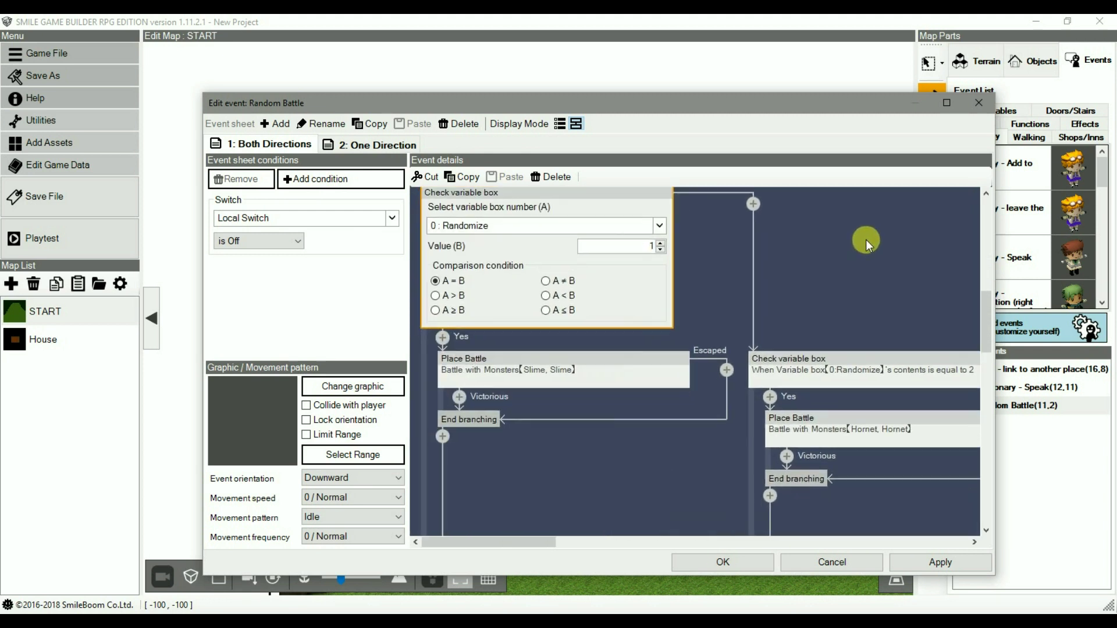
{"action": "left_click", "coordinate": [564, 368]}
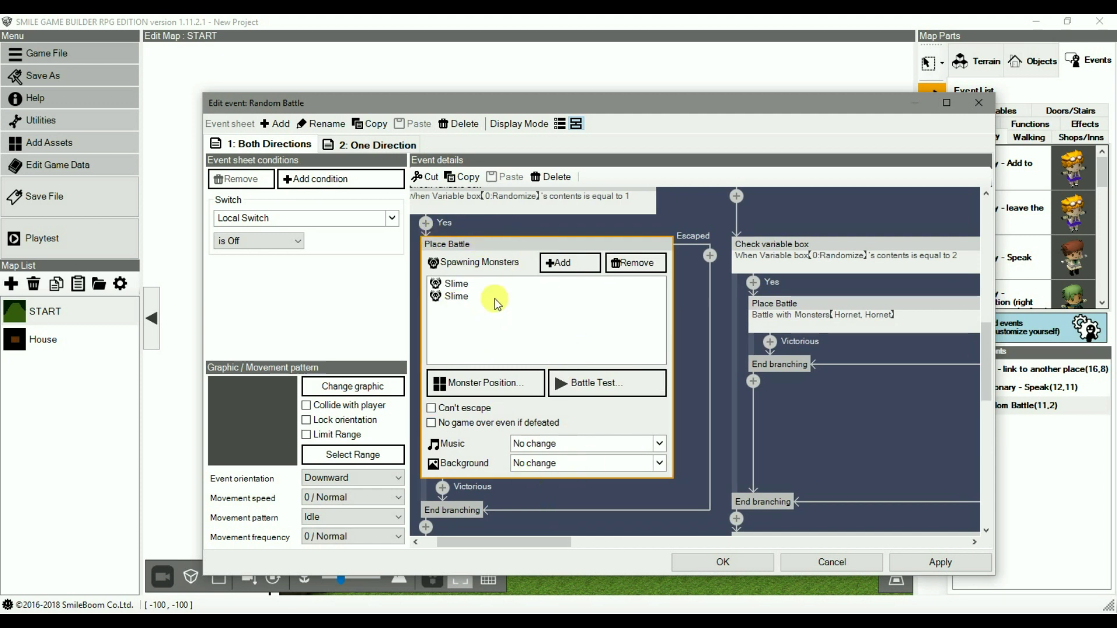
{"action": "left_click", "coordinate": [707, 355]}
{"action": "scroll", "coordinate": [697, 428], "scroll_direction": "up", "scroll_amount": 3}
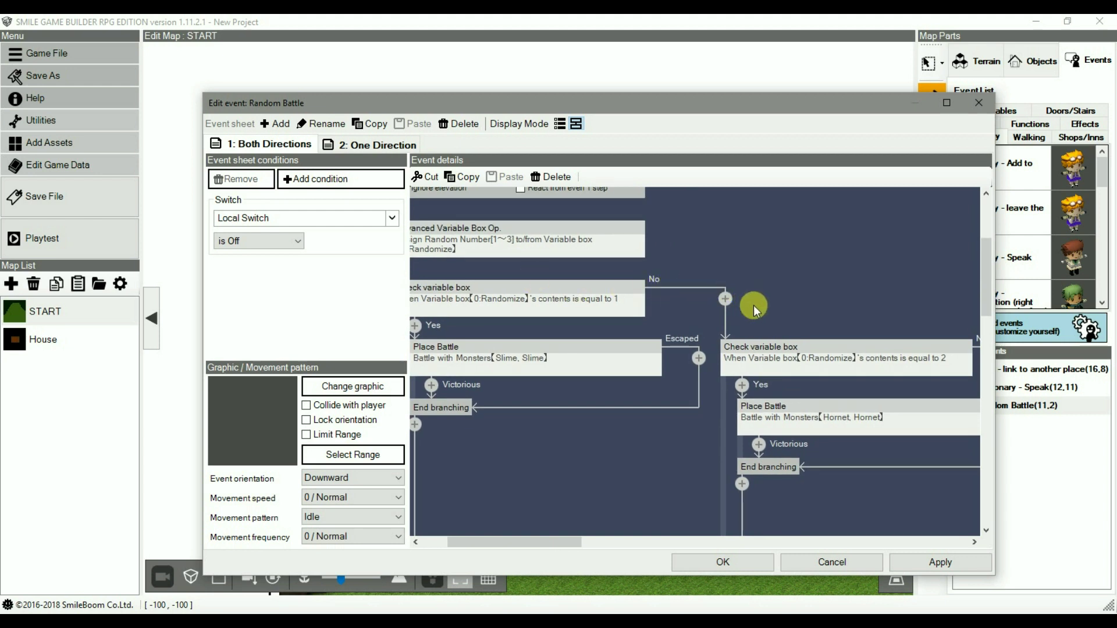
- Inspect the second and third Check variable box panels together with the Place Battle panels in their Yes branches
{"action": "left_click", "coordinate": [816, 349]}
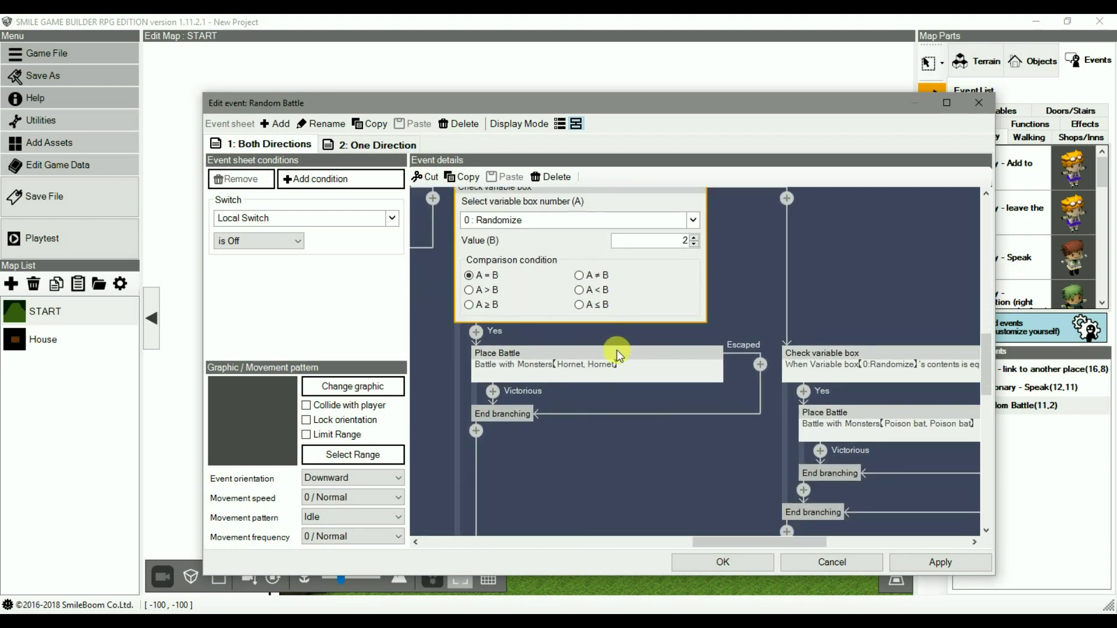
{"action": "left_click", "coordinate": [617, 352]}
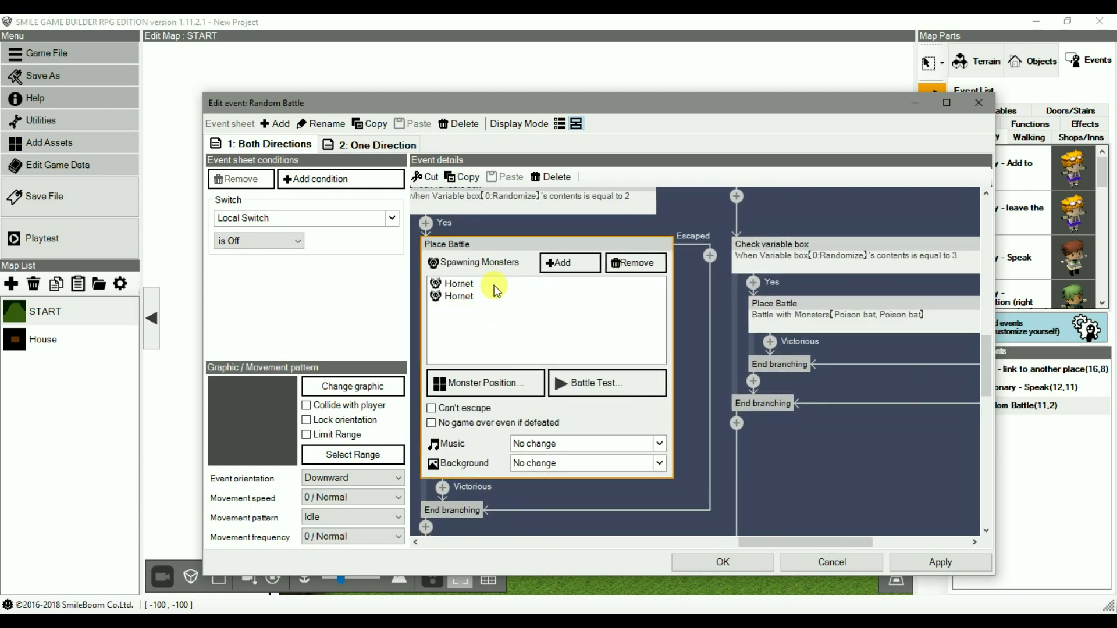
{"action": "left_click", "coordinate": [709, 231]}
{"action": "left_click_drag", "start_coordinate": [711, 271], "coordinate": [638, 307]}
{"action": "left_click", "coordinate": [540, 313]}
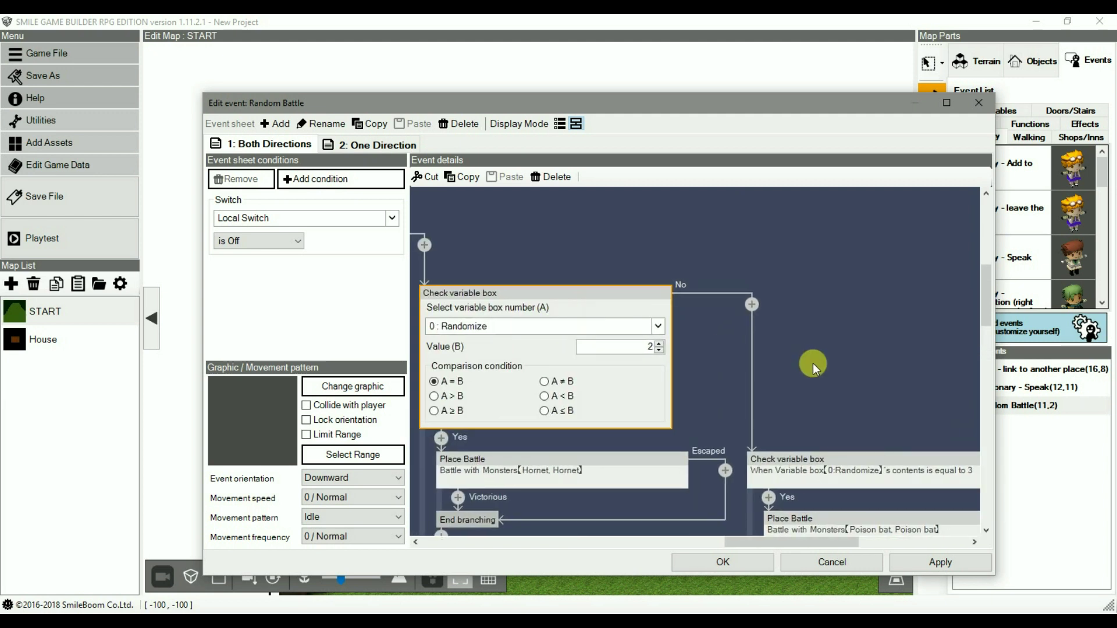
{"action": "left_click", "coordinate": [866, 471]}
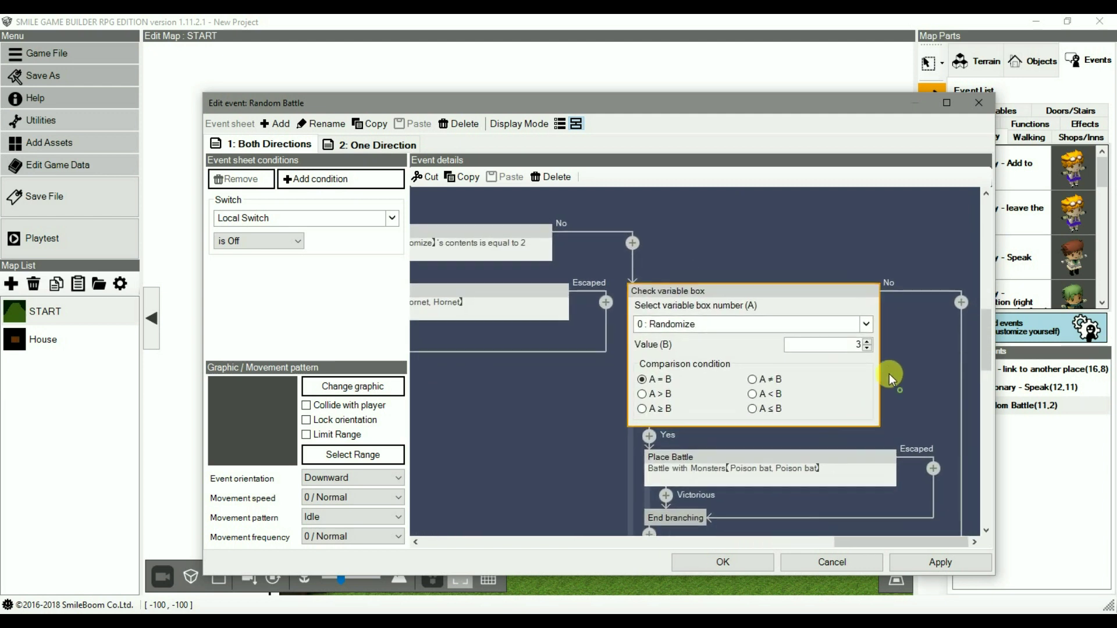
{"action": "left_click", "coordinate": [815, 391]}
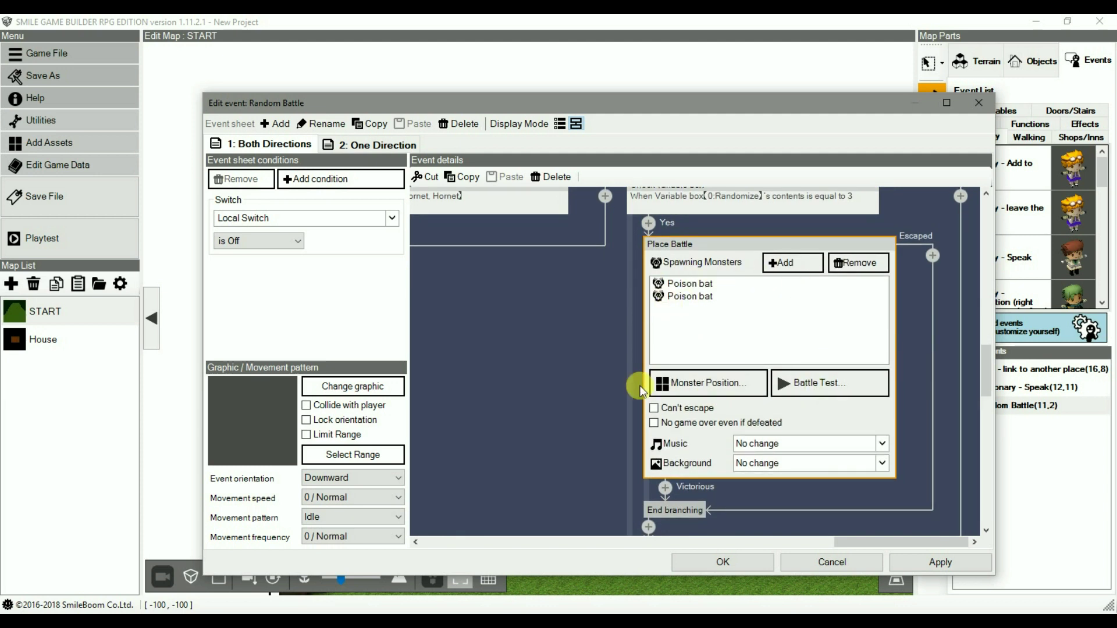
- Trace the branches down to the final Variable box panel and End event, and switch the event details to text form
{"action": "left_click_drag", "start_coordinate": [562, 428], "coordinate": [713, 273]}
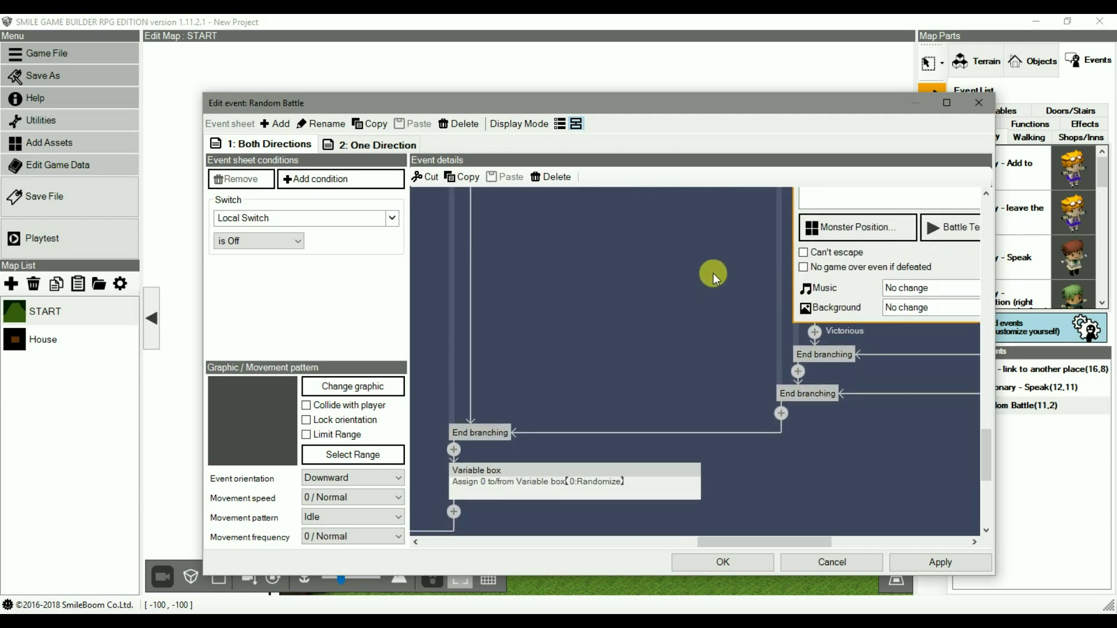
{"action": "left_click_drag", "start_coordinate": [684, 372], "coordinate": [860, 306]}
{"action": "scroll", "coordinate": [812, 323], "scroll_direction": "up", "scroll_amount": 3}
{"action": "scroll", "coordinate": [812, 324], "scroll_direction": "down", "scroll_amount": 3}
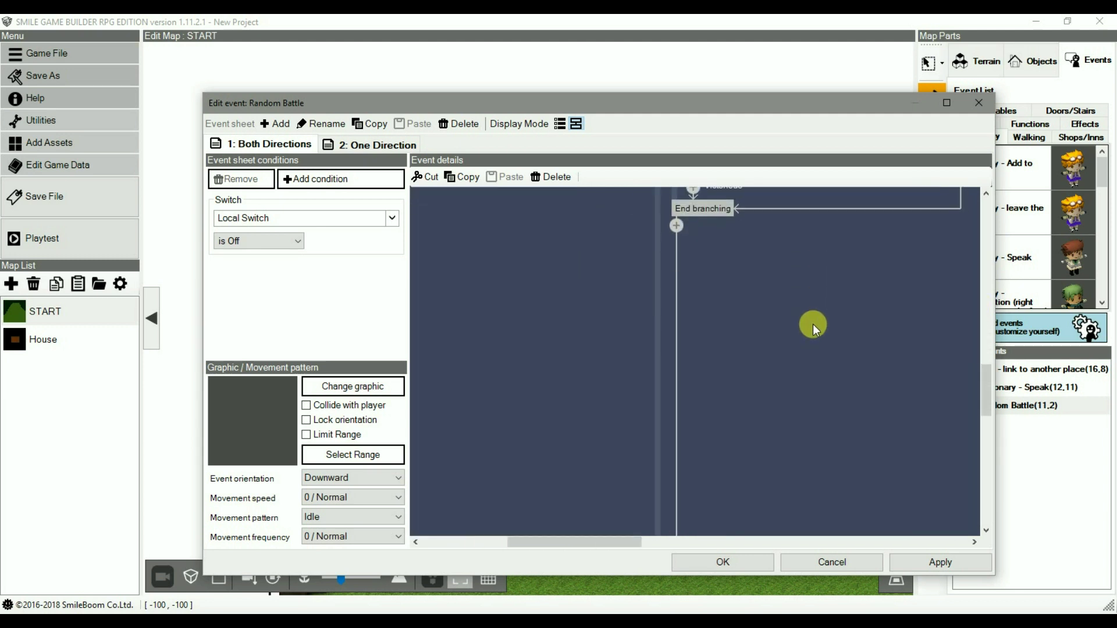
{"action": "scroll", "coordinate": [817, 350], "scroll_direction": "down", "scroll_amount": 4}
{"action": "left_click_drag", "start_coordinate": [579, 491], "coordinate": [892, 450]}
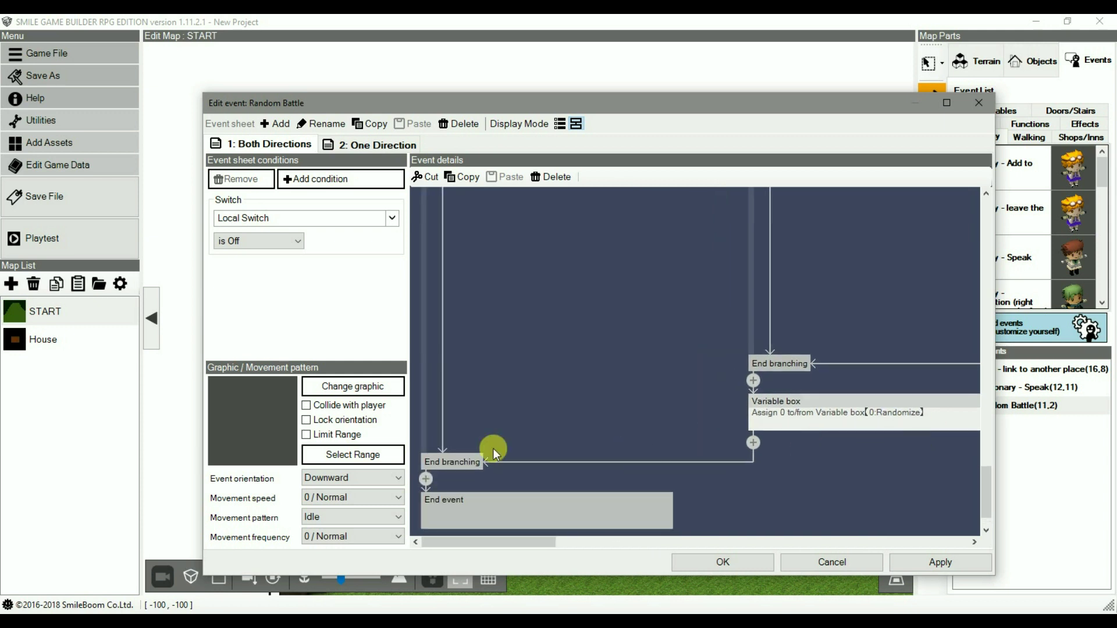
{"action": "left_click_drag", "start_coordinate": [873, 448], "coordinate": [752, 423]}
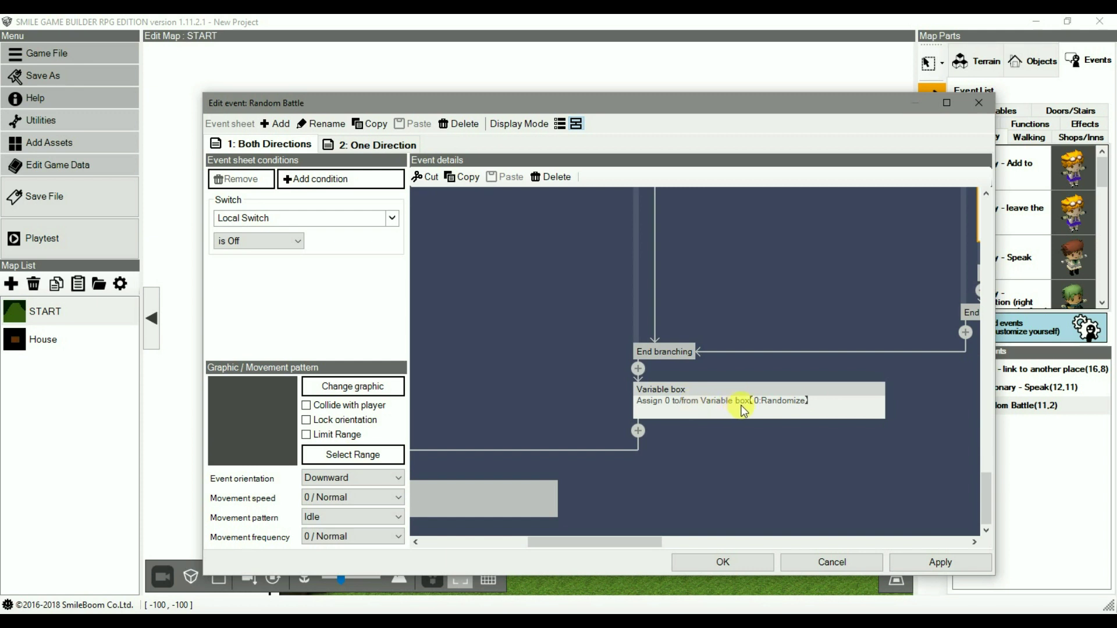
{"action": "left_click", "coordinate": [562, 124]}
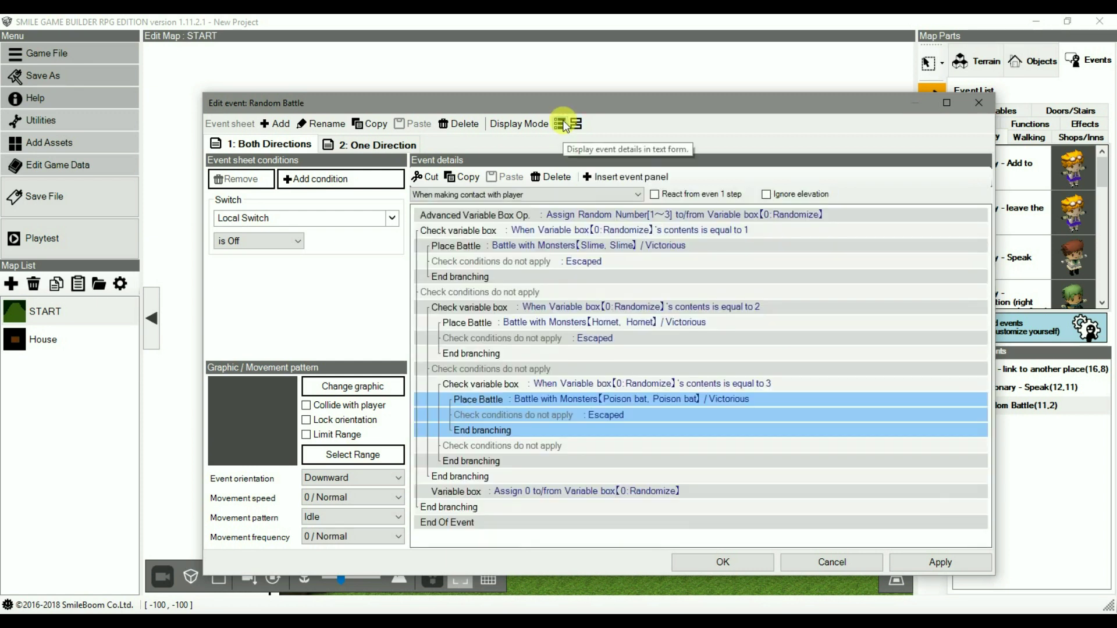
- Review the three Check variable box branches and the final Variable box row in the Both Directions sheet, and close the event editor
{"action": "left_click", "coordinate": [530, 217]}
{"action": "left_click", "coordinate": [581, 230]}
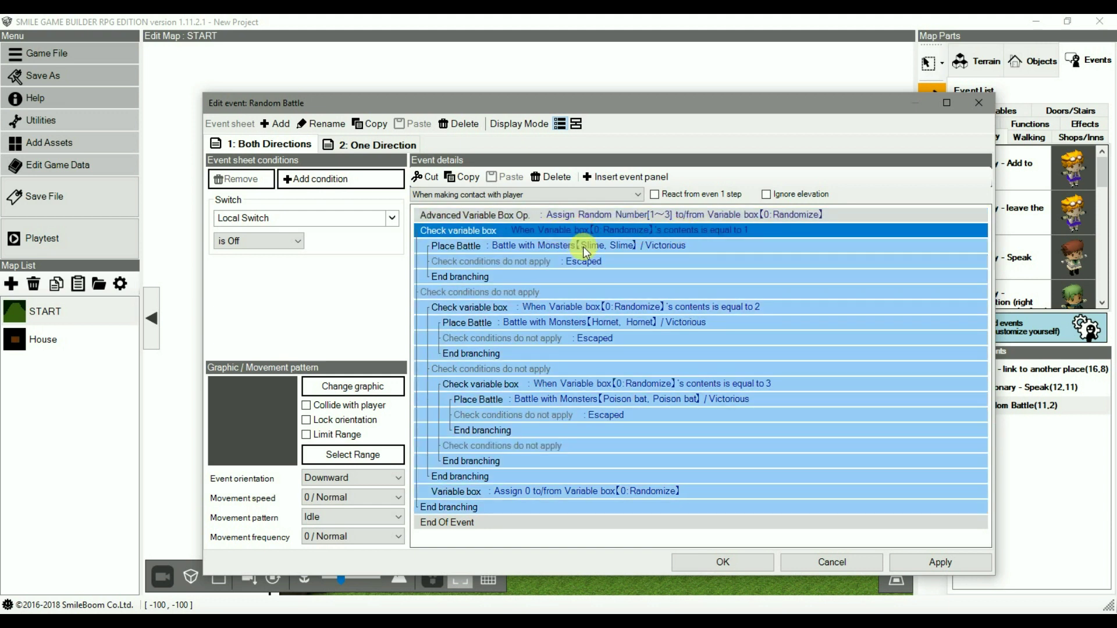
{"action": "left_click", "coordinate": [593, 307]}
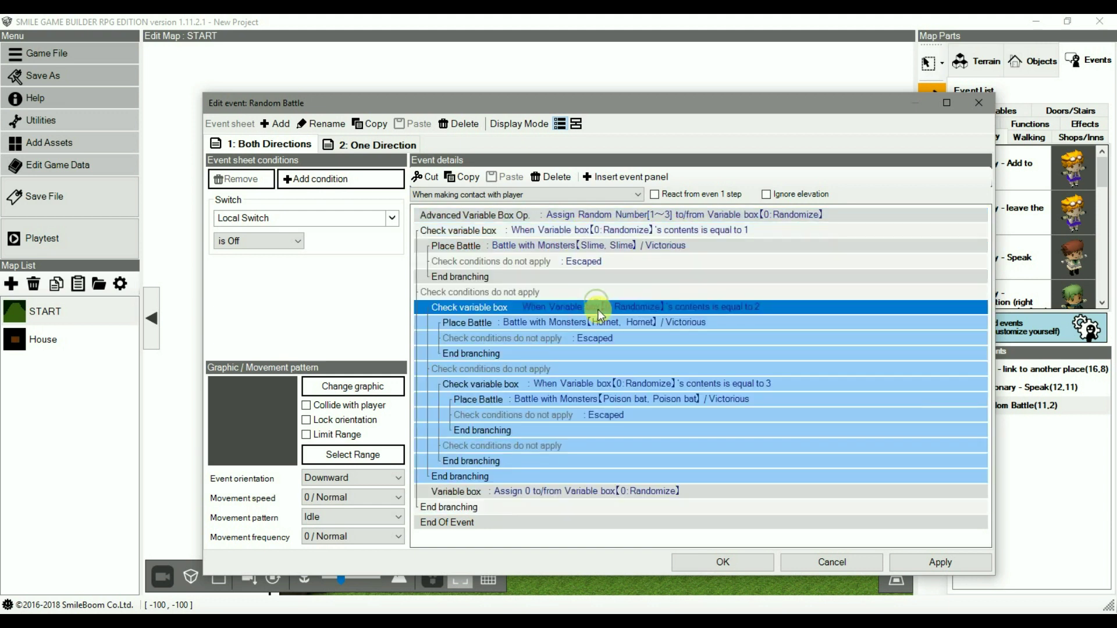
{"action": "left_click", "coordinate": [656, 381]}
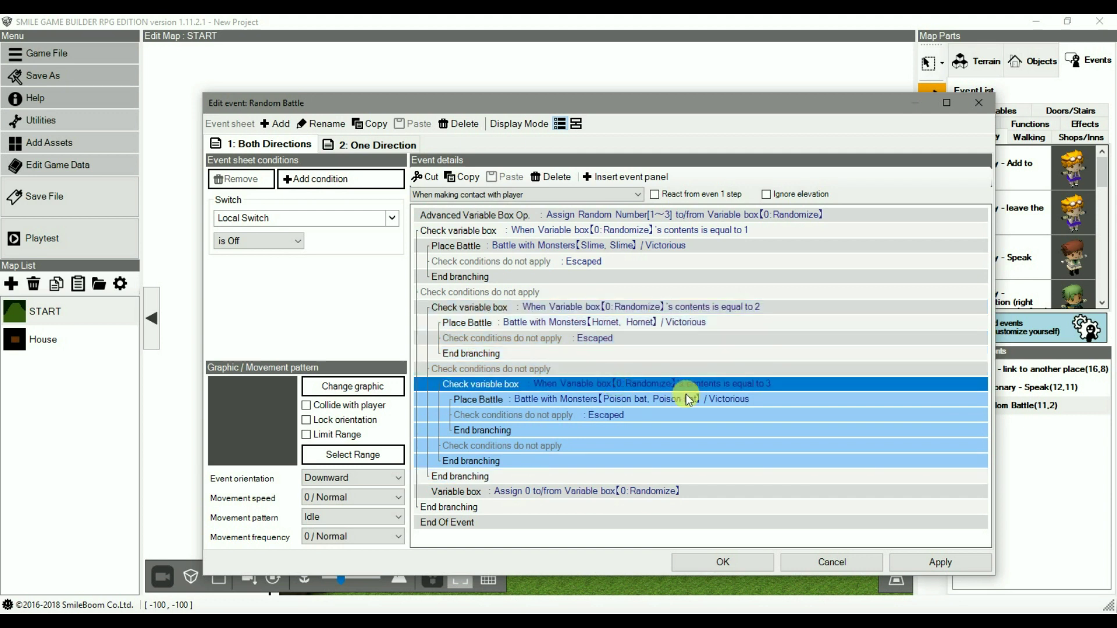
{"action": "left_click", "coordinate": [498, 492]}
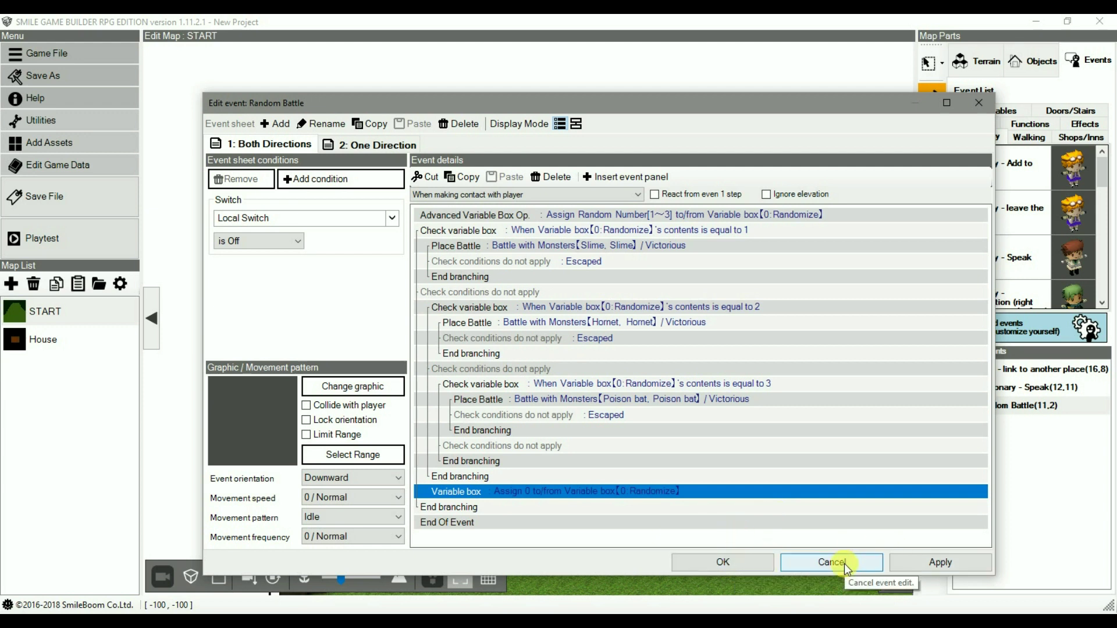
{"action": "left_click", "coordinate": [745, 564]}
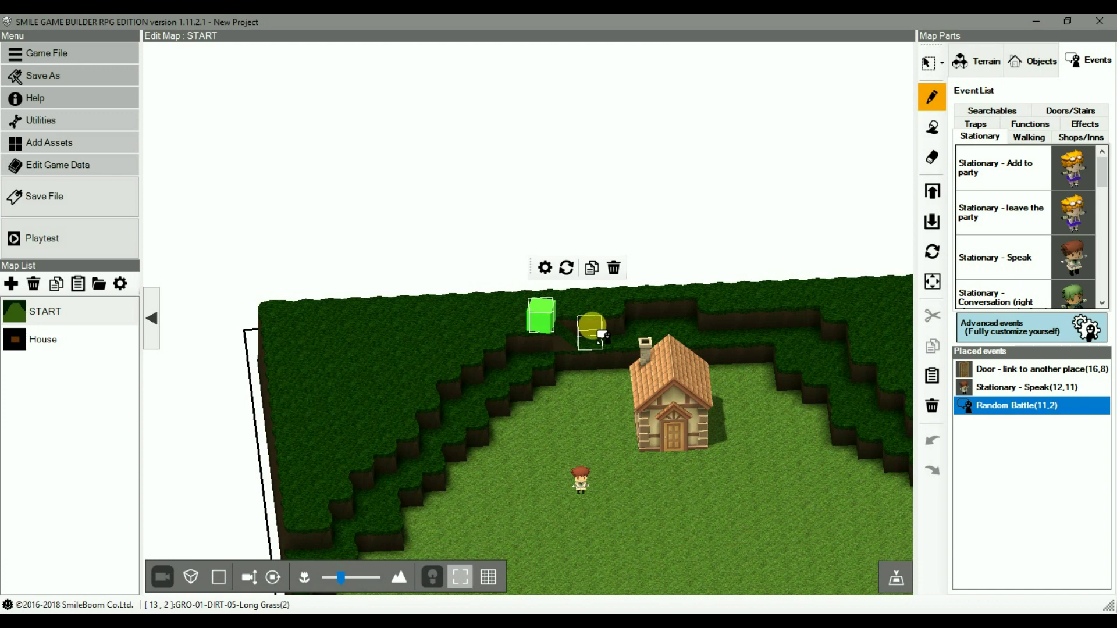
- Make the grass tile at 13, 2 beside the Random Battle event the start point, and walk the hero into the event in a playtest
{"action": "right_click", "coordinate": [595, 341]}
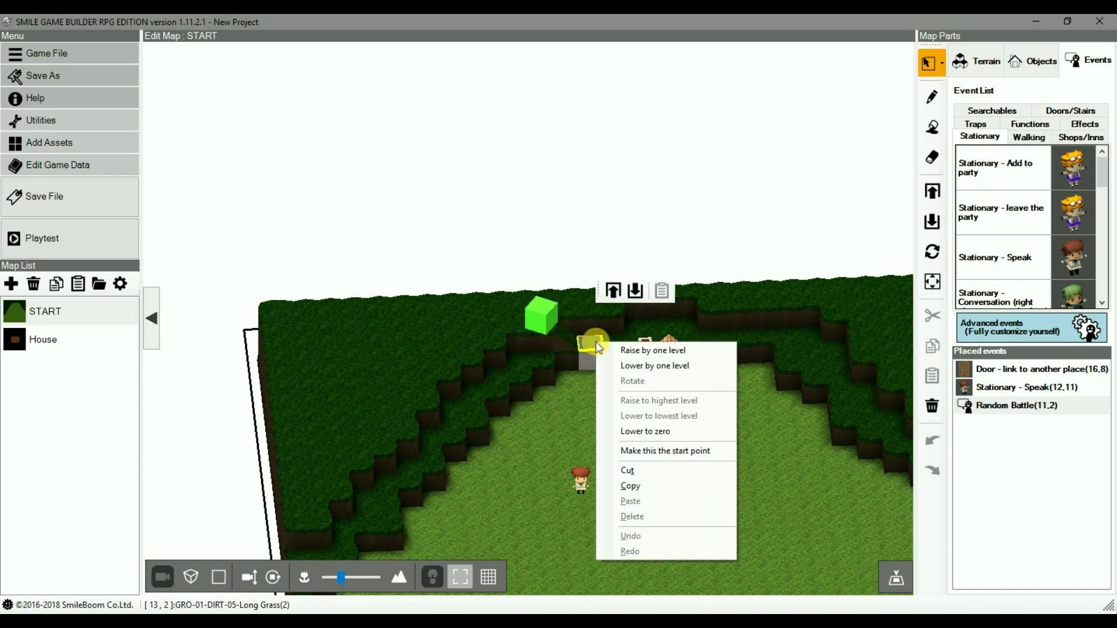
{"action": "left_click", "coordinate": [656, 451]}
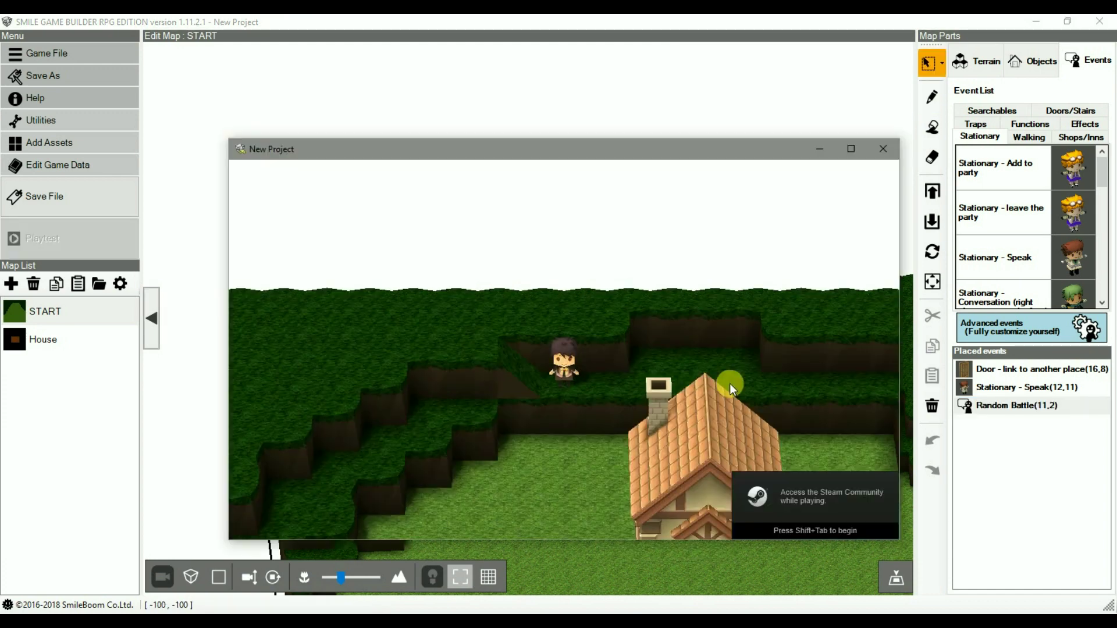
{"action": "key", "text": "Up"}
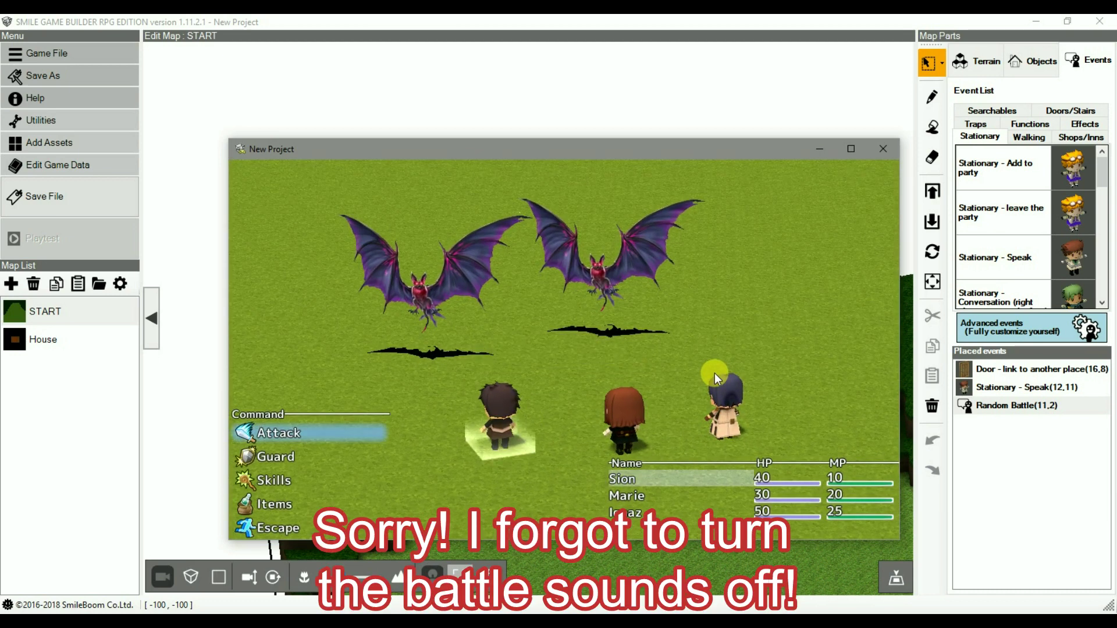
- Choose Escape in the Poison bat battle each turn until the party gets back to the map
{"action": "key", "text": "Up"}
{"action": "key", "text": "Return"}
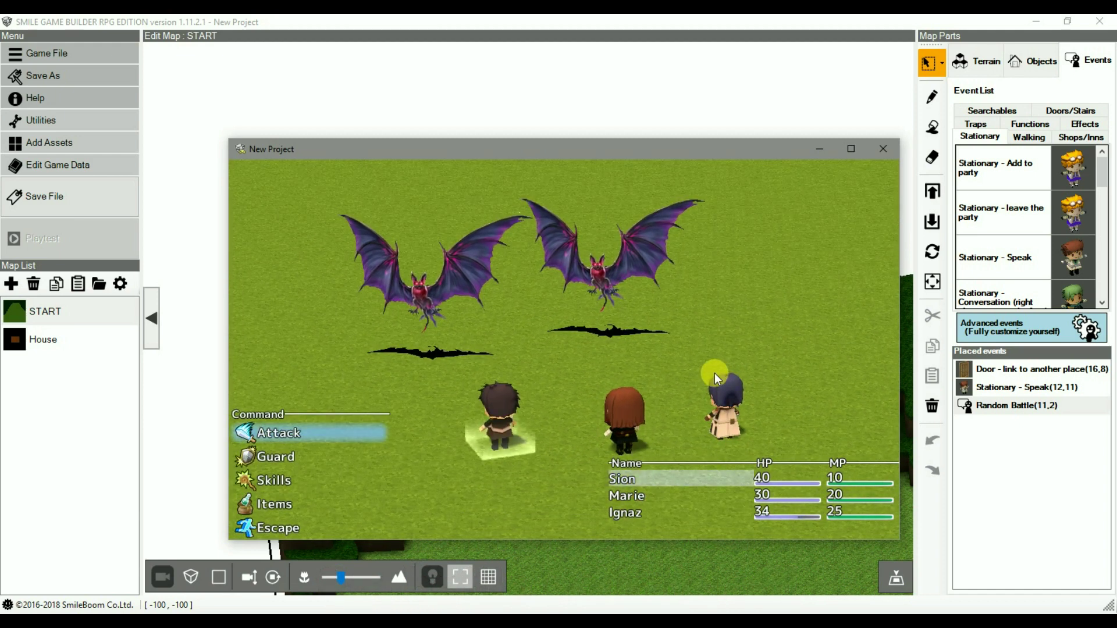
{"action": "key", "text": "Up"}
{"action": "key", "text": "Return"}
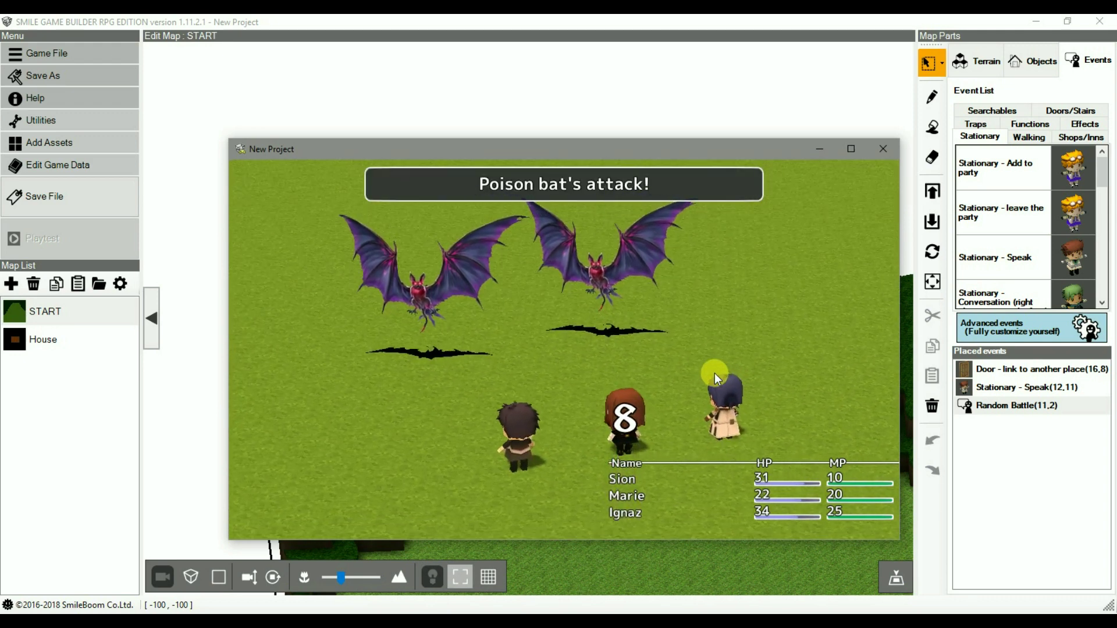
{"action": "key", "text": "Up"}
{"action": "key", "text": "Return"}
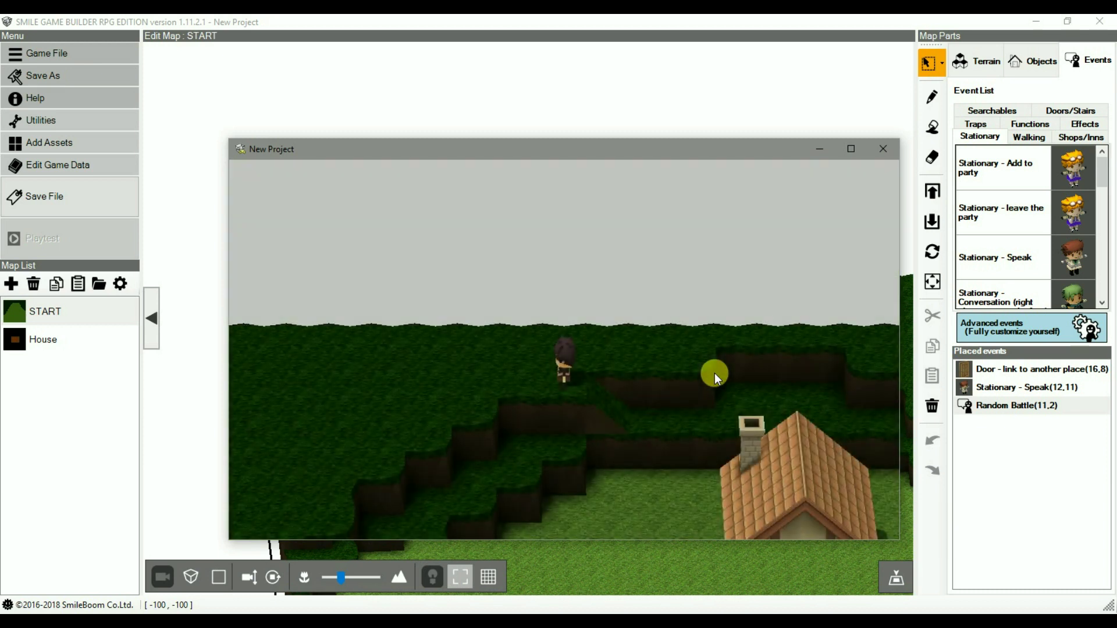
- Walk back across the Random Battle event from the other side, try to escape the Hornet battle, and end the playtest
{"action": "key", "text": "Left"}
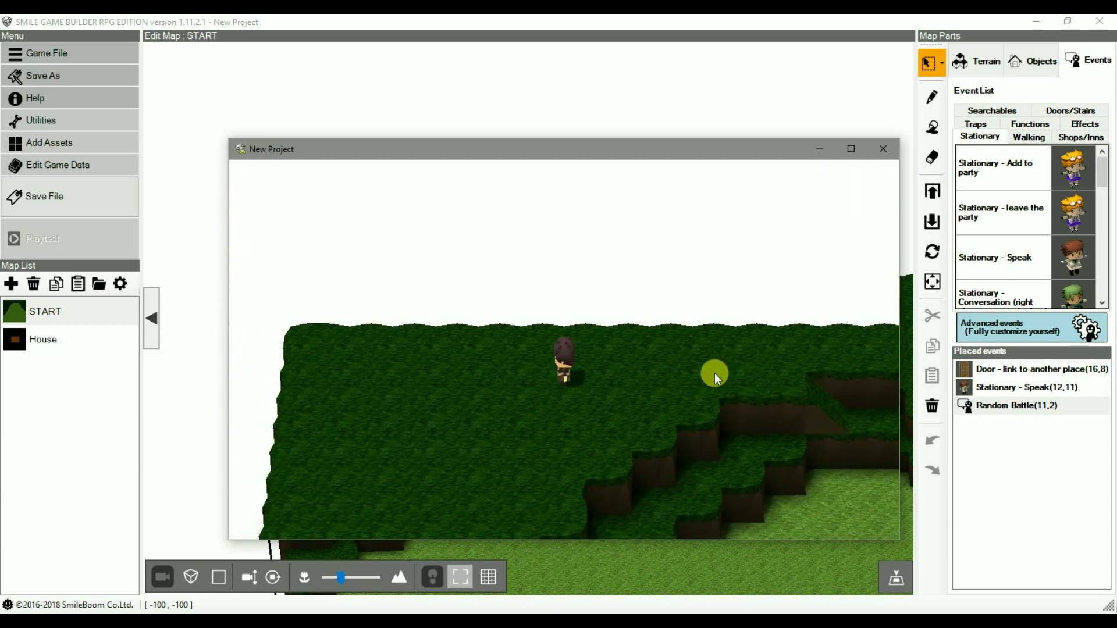
{"action": "key", "text": "Left"}
{"action": "key", "text": "Right"}
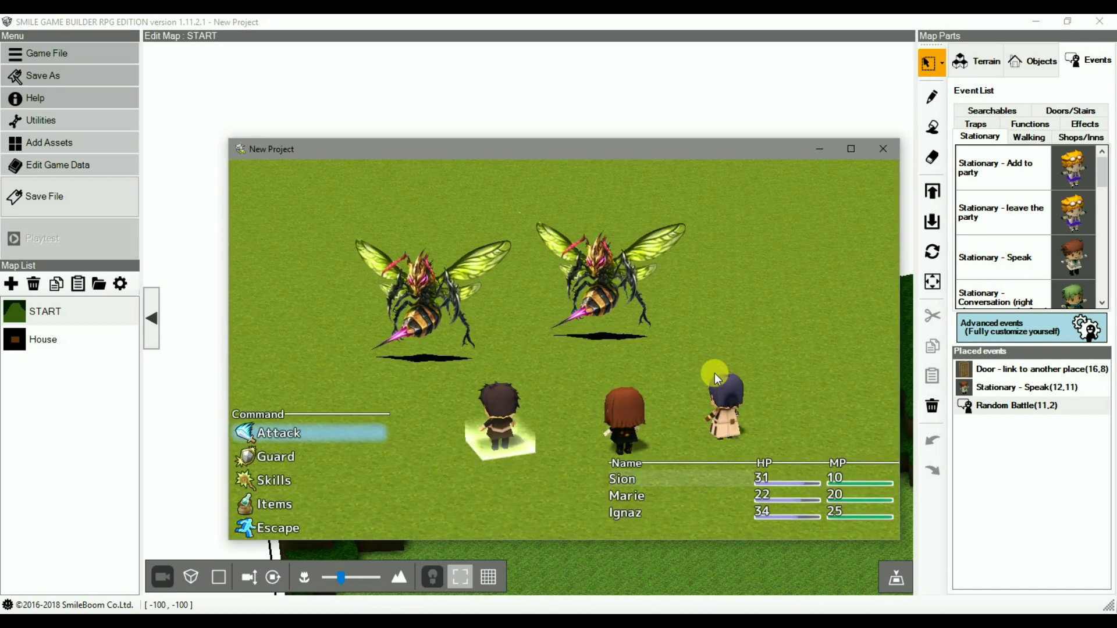
{"action": "key", "text": "Up"}
{"action": "key", "text": "Return"}
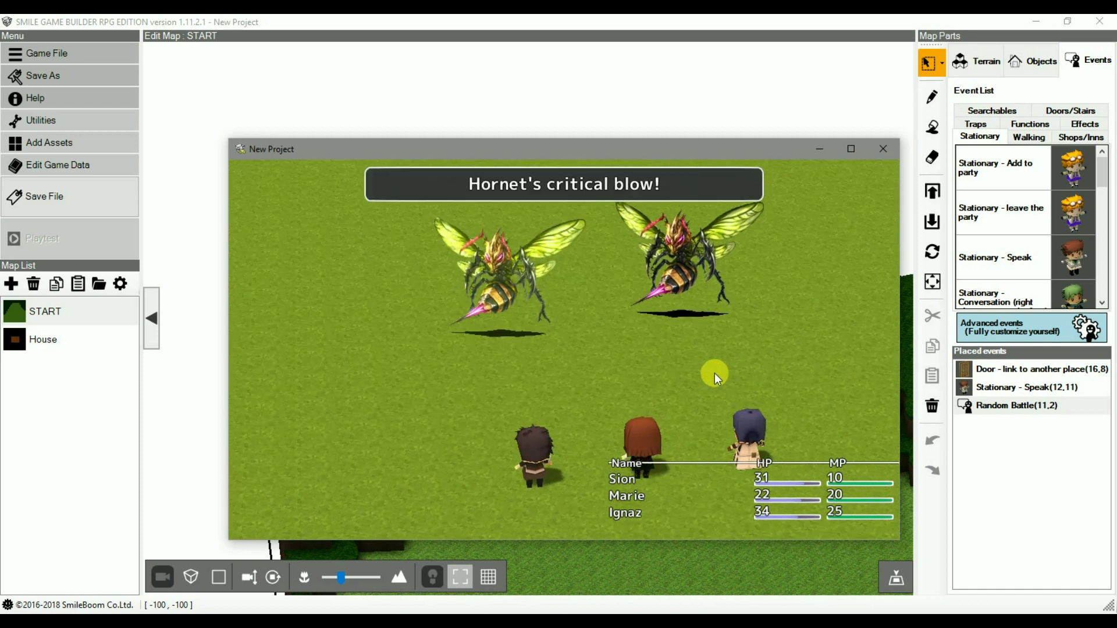
{"action": "left_click", "coordinate": [885, 149]}
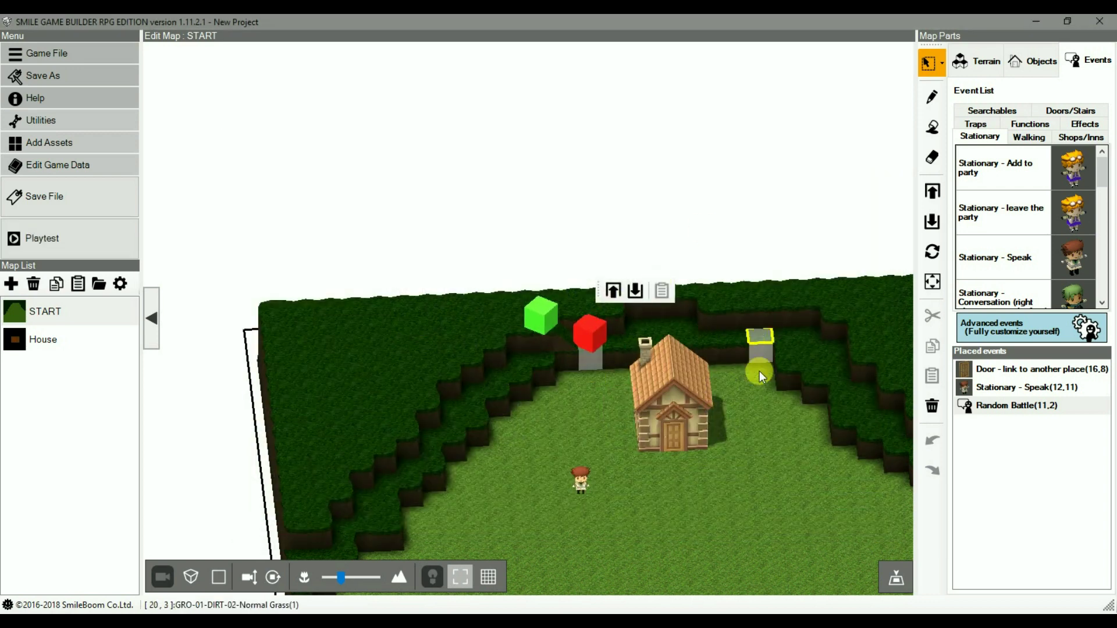
- Reopen the Random Battle event and set the Local Switch condition to is On for Both Directions and is Off for One Direction
{"action": "left_click", "coordinate": [967, 407]}
{"action": "double_click", "coordinate": [967, 407]}
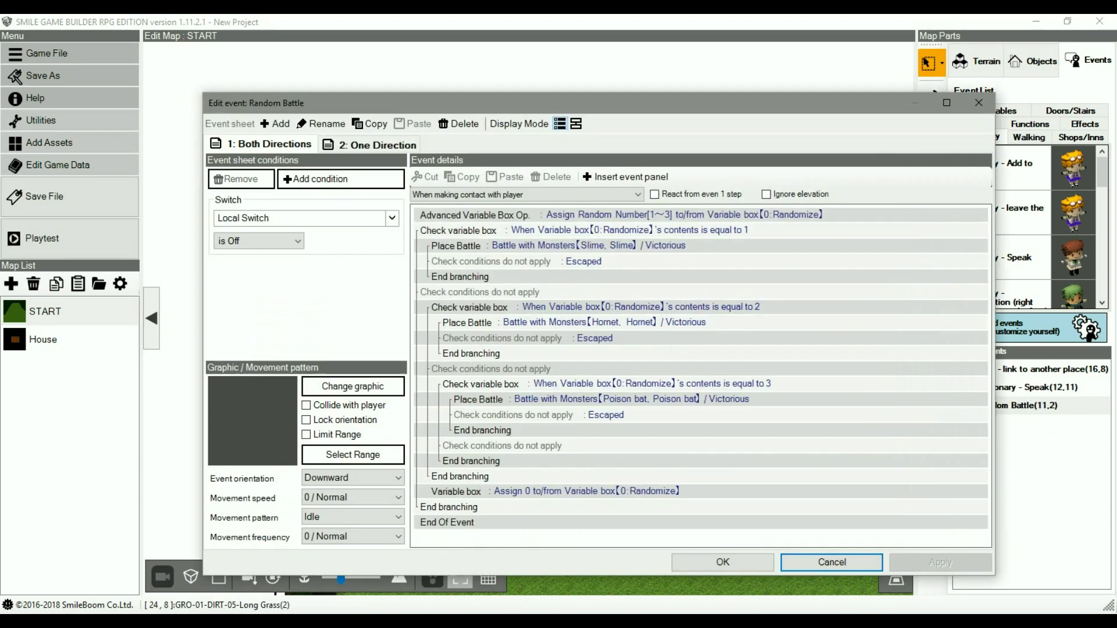
{"action": "left_click", "coordinate": [285, 241]}
{"action": "left_click", "coordinate": [273, 263]}
{"action": "left_click", "coordinate": [370, 144]}
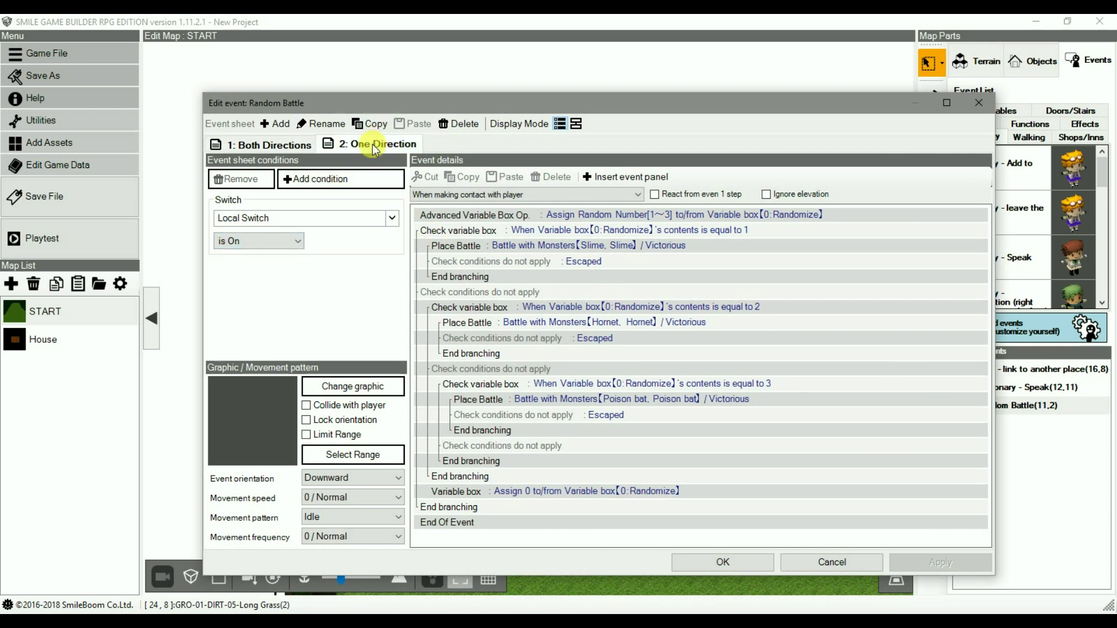
{"action": "left_click", "coordinate": [255, 240]}
{"action": "left_click", "coordinate": [242, 263]}
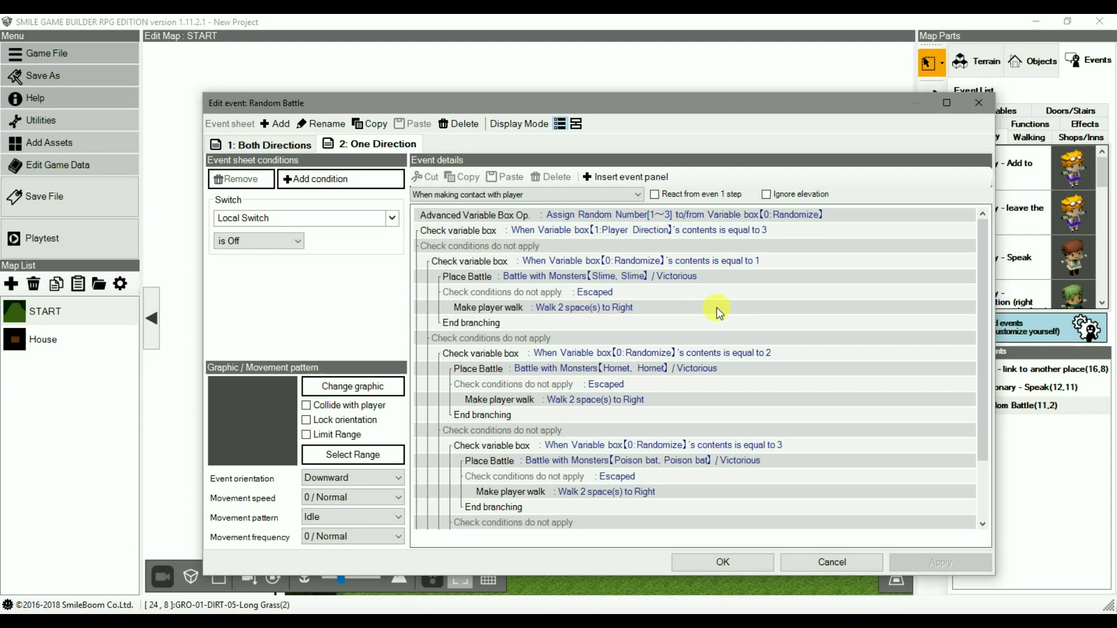
- Examine the One Direction sheet's random number assignment, Player Direction check, battle branches and Make player walk rows for escaping
{"action": "left_click", "coordinate": [693, 215]}
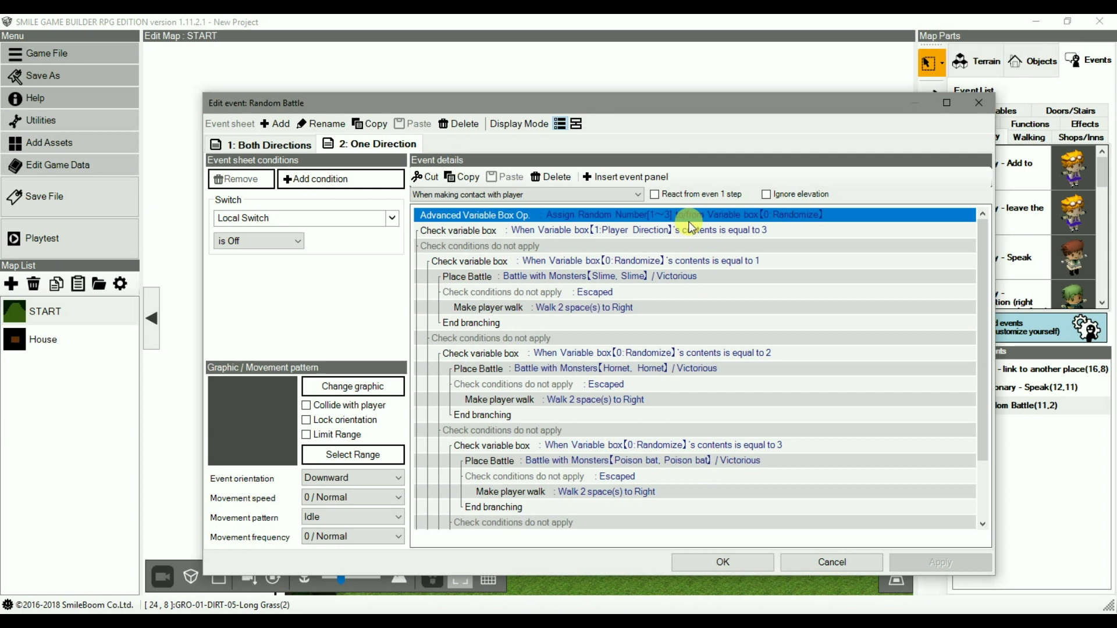
{"action": "left_click", "coordinate": [599, 232]}
{"action": "left_click", "coordinate": [596, 262]}
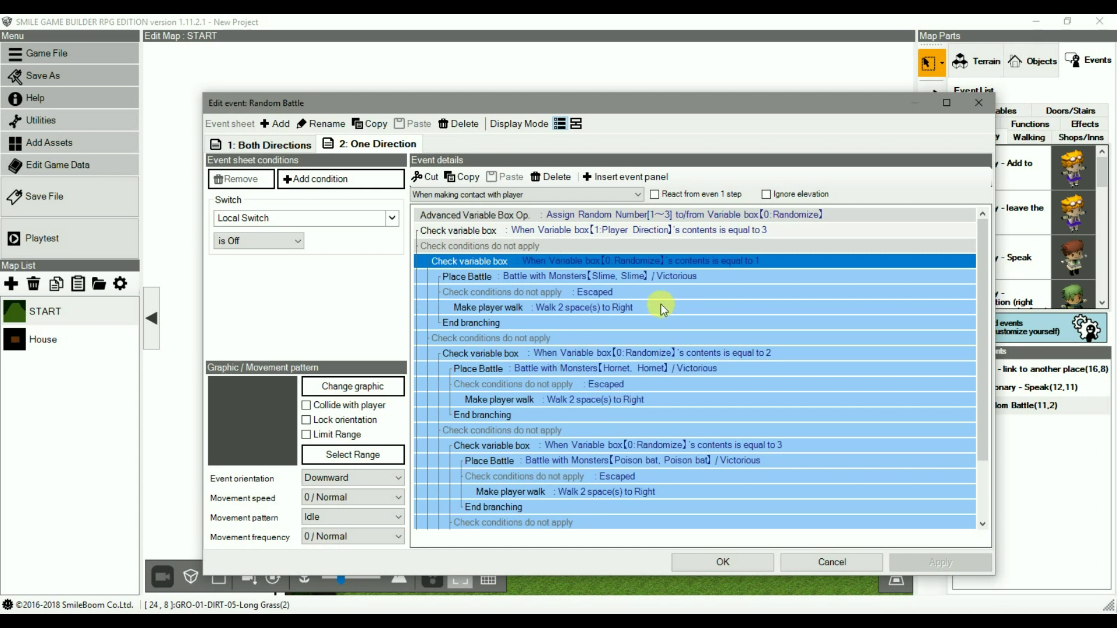
{"action": "left_click", "coordinate": [585, 308]}
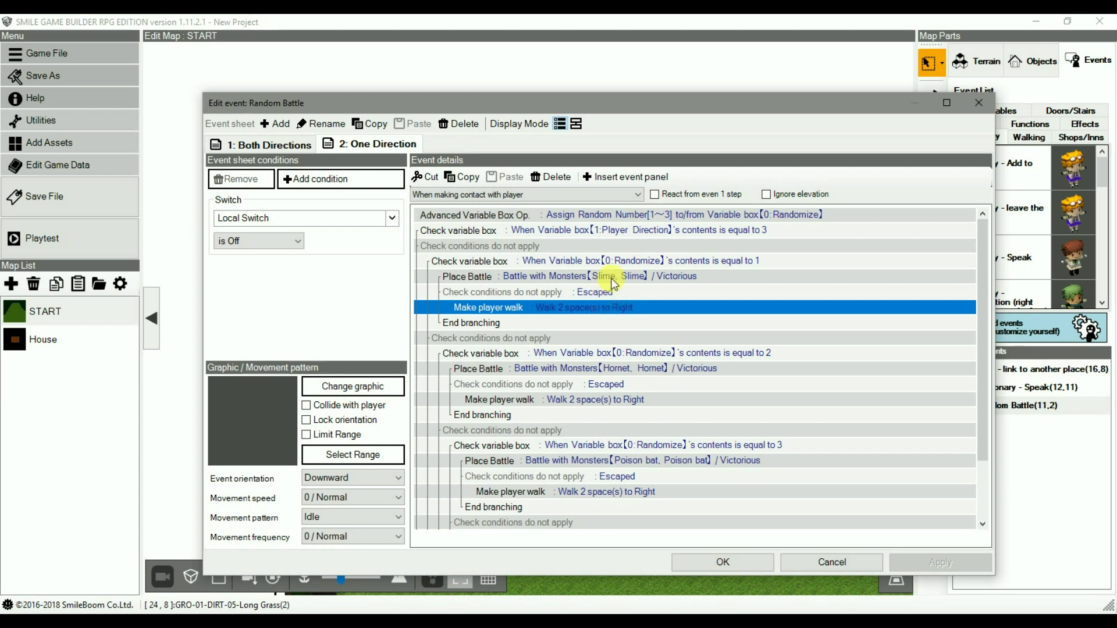
{"action": "left_click", "coordinate": [606, 214]}
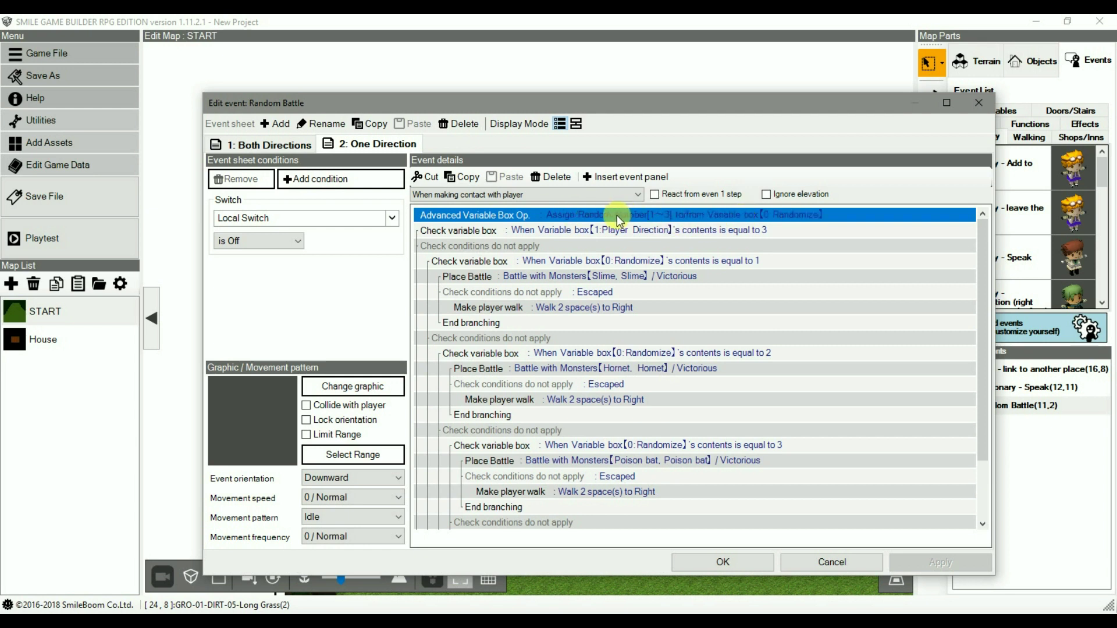
{"action": "scroll", "coordinate": [620, 383], "scroll_direction": "down", "scroll_amount": 2}
{"action": "scroll", "coordinate": [617, 381], "scroll_direction": "up", "scroll_amount": 2}
{"action": "scroll", "coordinate": [646, 402], "scroll_direction": "down", "scroll_amount": 1}
{"action": "scroll", "coordinate": [646, 401], "scroll_direction": "up", "scroll_amount": 1}
- Move the nested Randomize check branches from the do-not-apply branch into the Yes branch of the Player Direction check
{"action": "left_click", "coordinate": [543, 261]}
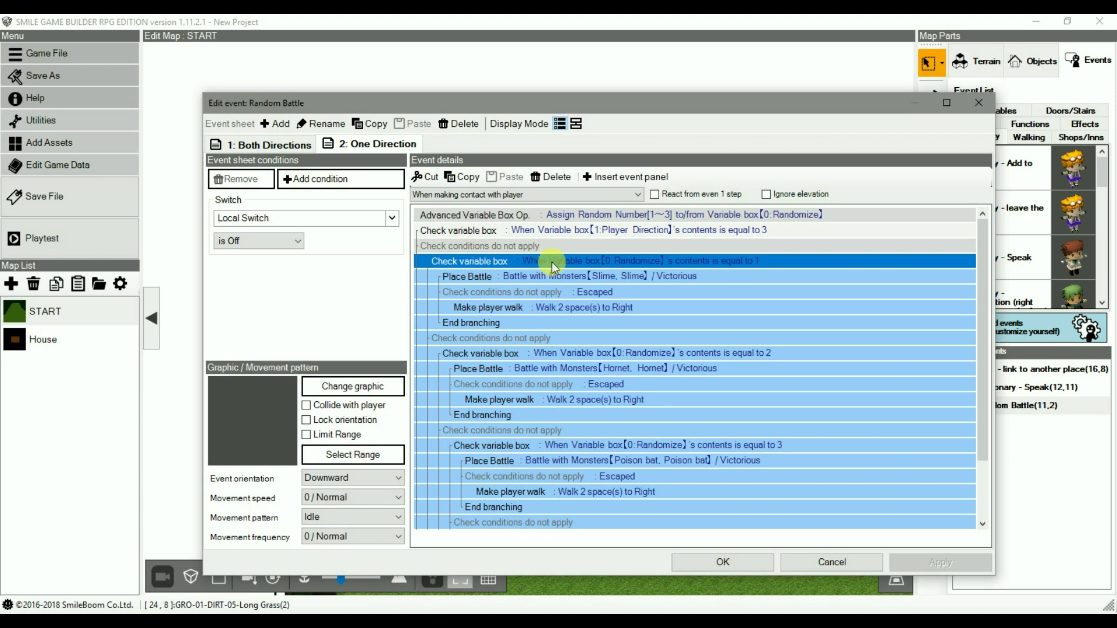
{"action": "left_click", "coordinate": [431, 178]}
{"action": "left_click", "coordinate": [477, 243]}
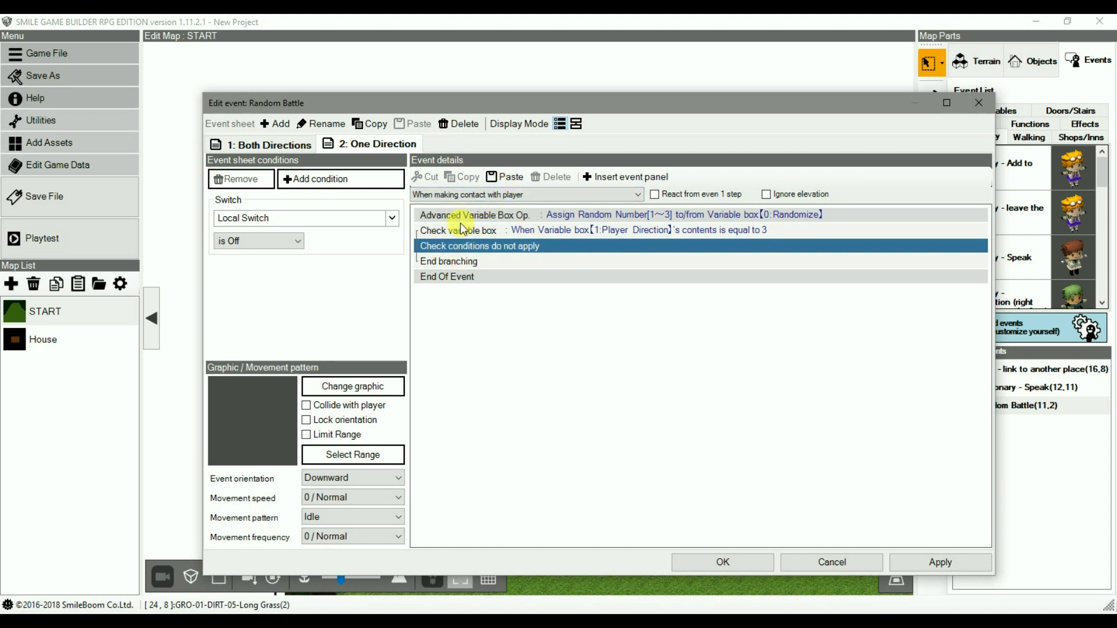
{"action": "left_click", "coordinate": [457, 263]}
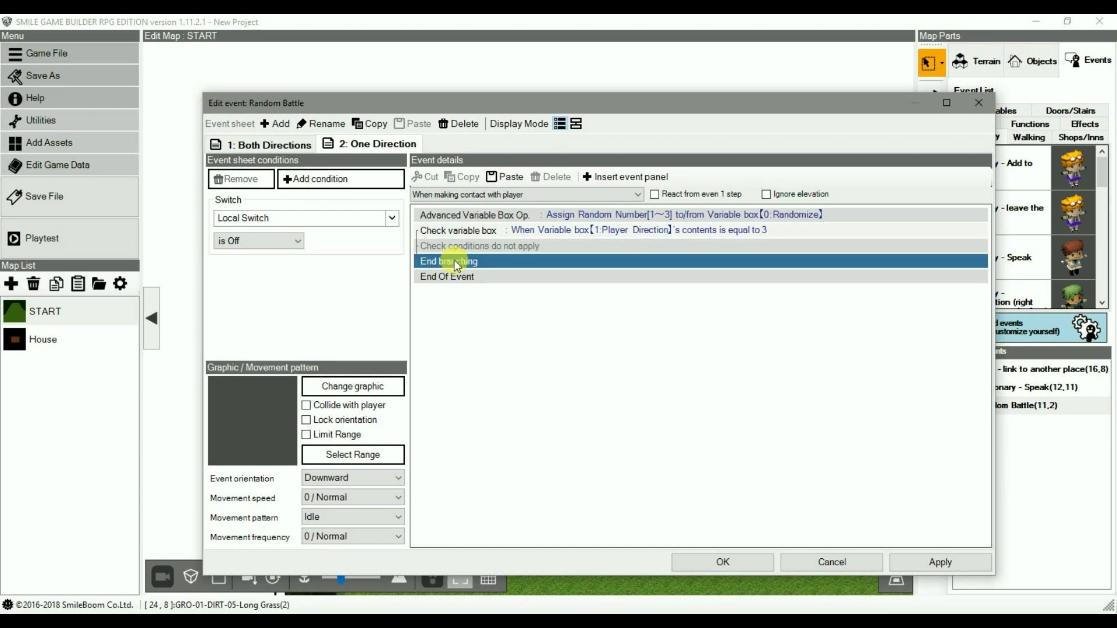
{"action": "left_click", "coordinate": [465, 246]}
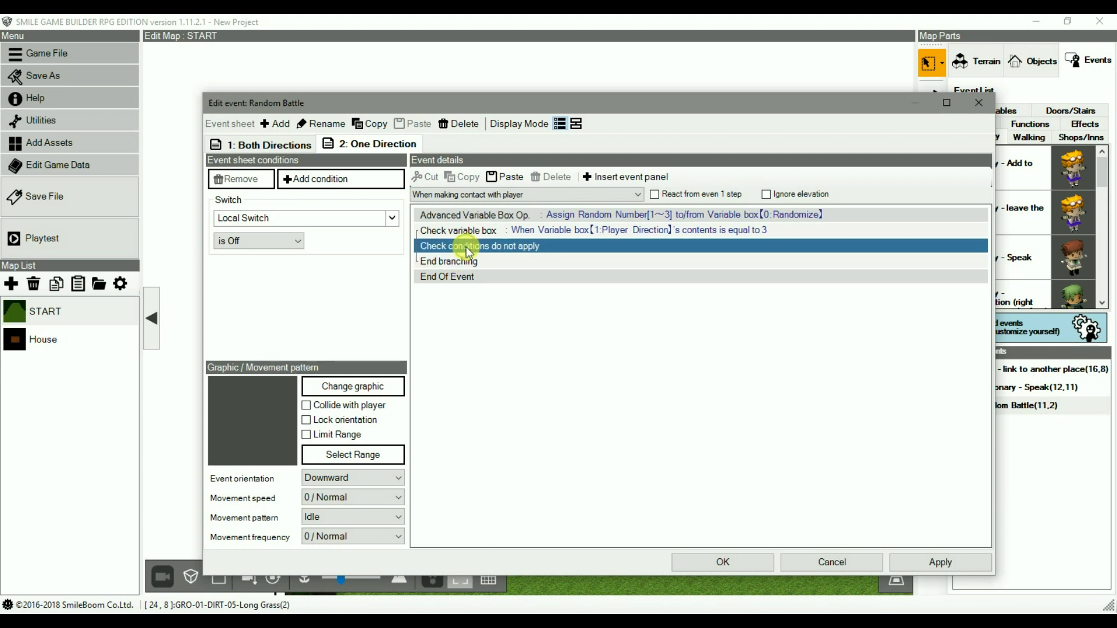
{"action": "left_click", "coordinate": [505, 177]}
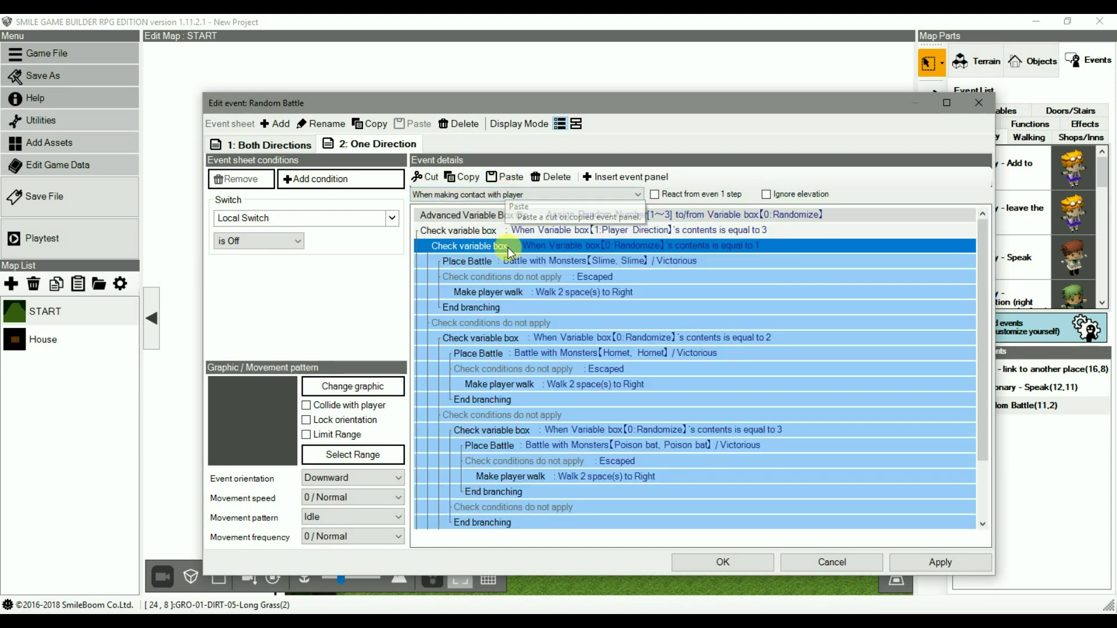
- Look over the moved battle branches down to End Of Event, and discard the edits to the Random Battle event
{"action": "scroll", "coordinate": [637, 341], "scroll_direction": "down", "scroll_amount": 1}
{"action": "scroll", "coordinate": [638, 341], "scroll_direction": "down", "scroll_amount": 1}
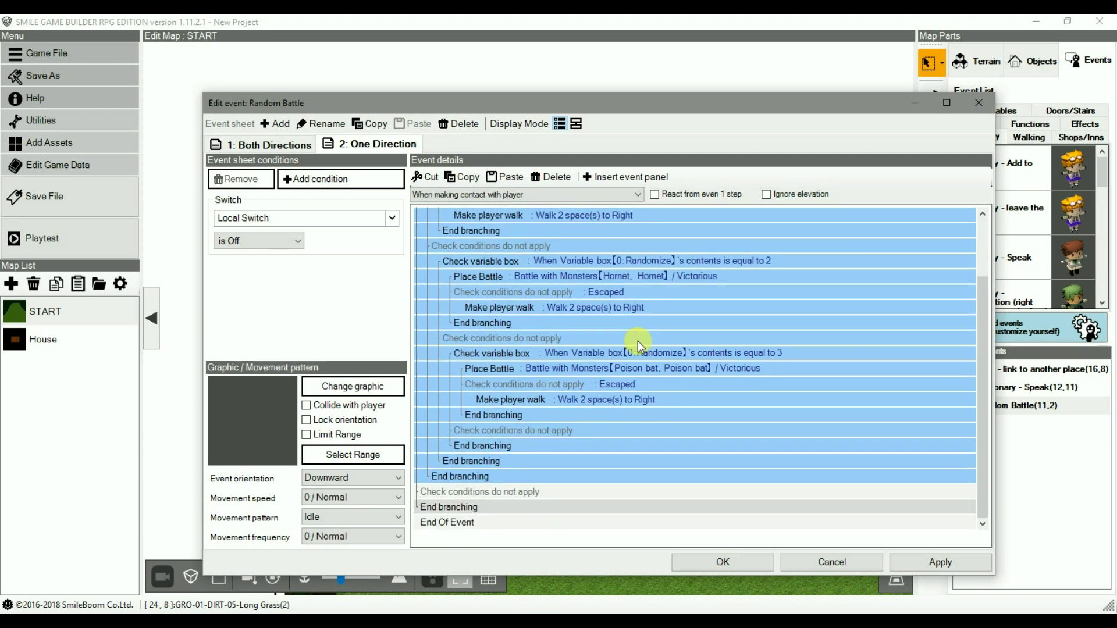
{"action": "scroll", "coordinate": [638, 341], "scroll_direction": "up", "scroll_amount": 1}
{"action": "scroll", "coordinate": [637, 341], "scroll_direction": "down", "scroll_amount": 1}
{"action": "left_click", "coordinate": [832, 562]}
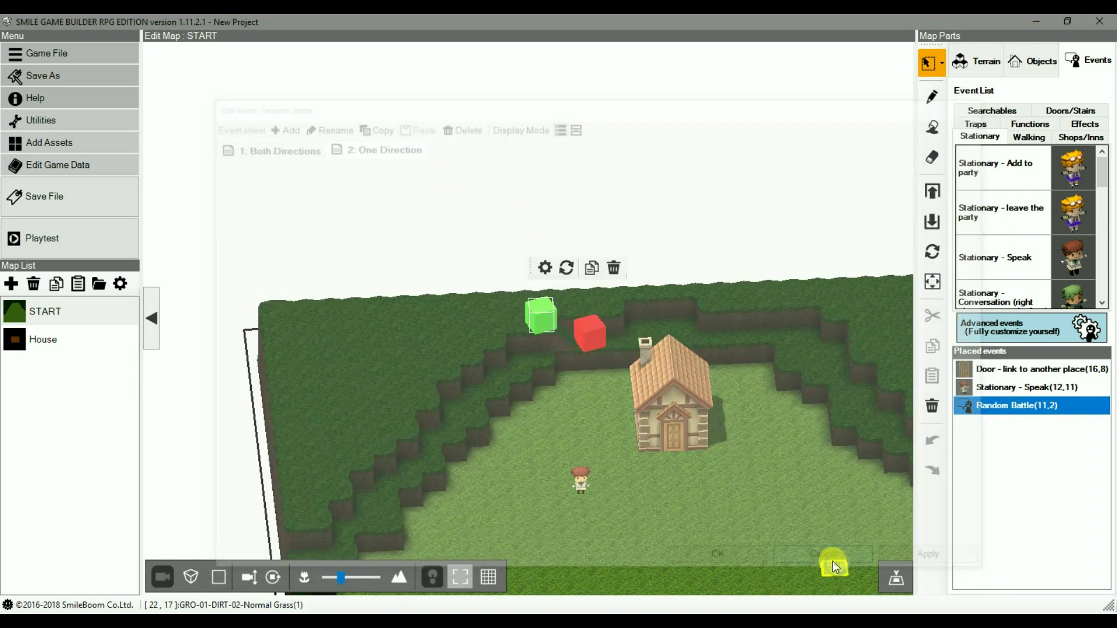
- Set the Random Battle event's Local Switch condition to is Off for One Direction and is On for Both Directions, and save the event
{"action": "double_click", "coordinate": [541, 314]}
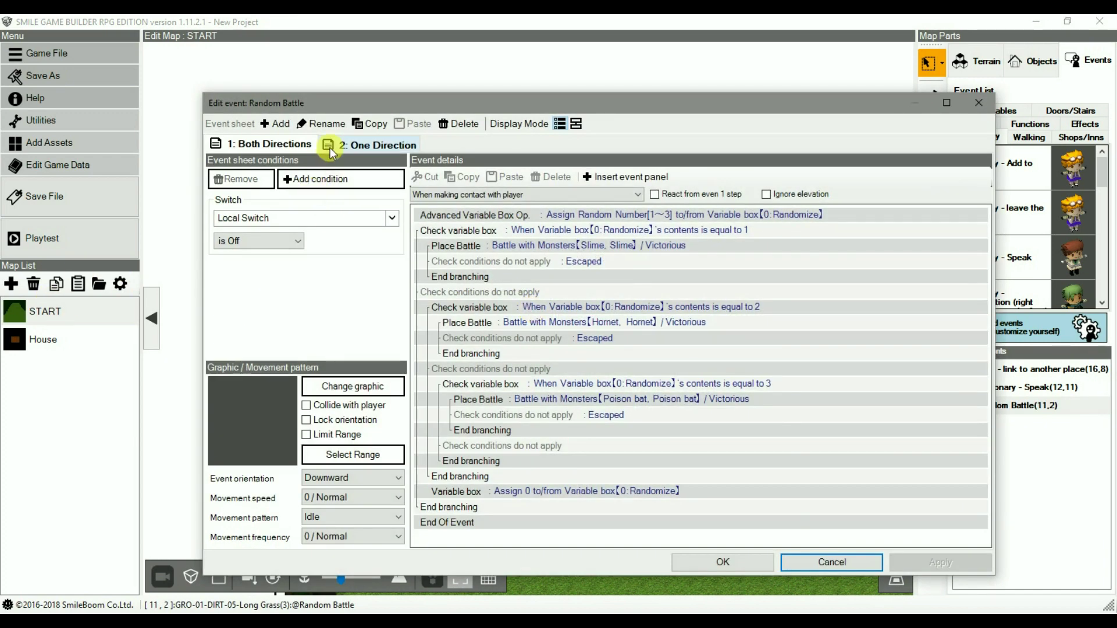
{"action": "left_click", "coordinate": [360, 146]}
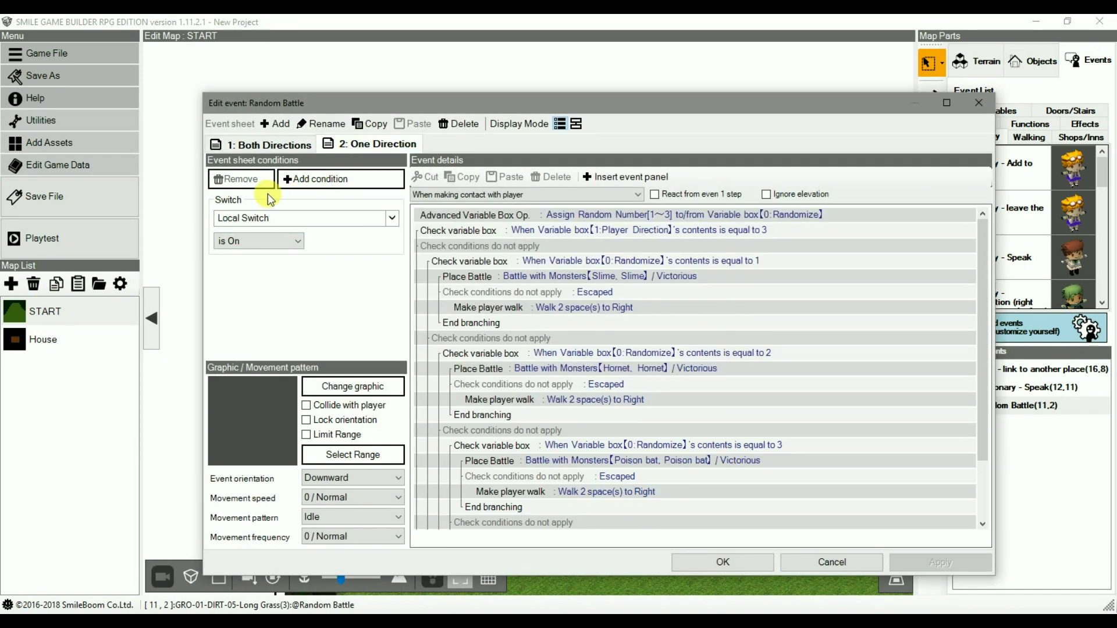
{"action": "left_click", "coordinate": [237, 243]}
{"action": "left_click", "coordinate": [229, 268]}
{"action": "left_click", "coordinate": [259, 146]}
{"action": "left_click", "coordinate": [246, 240]}
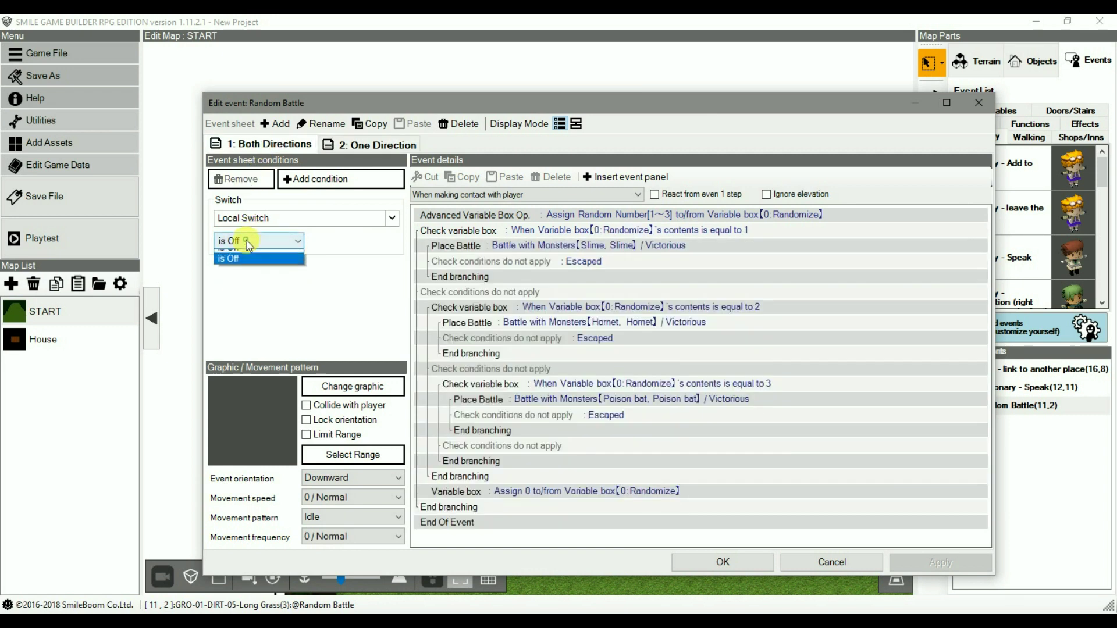
{"action": "left_click", "coordinate": [231, 267]}
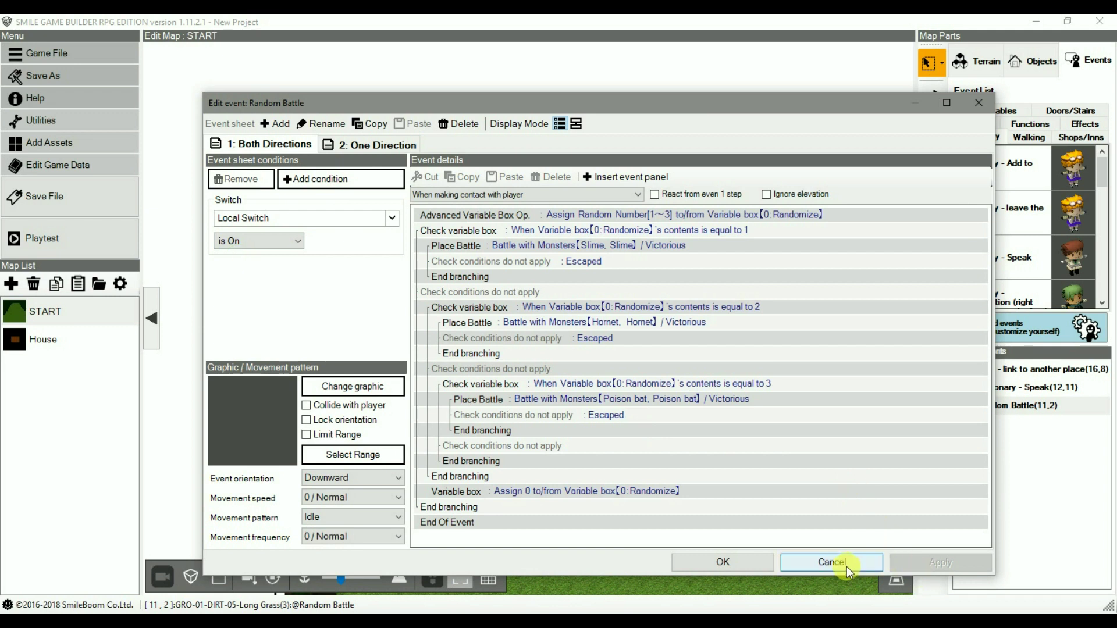
{"action": "left_click", "coordinate": [703, 563]}
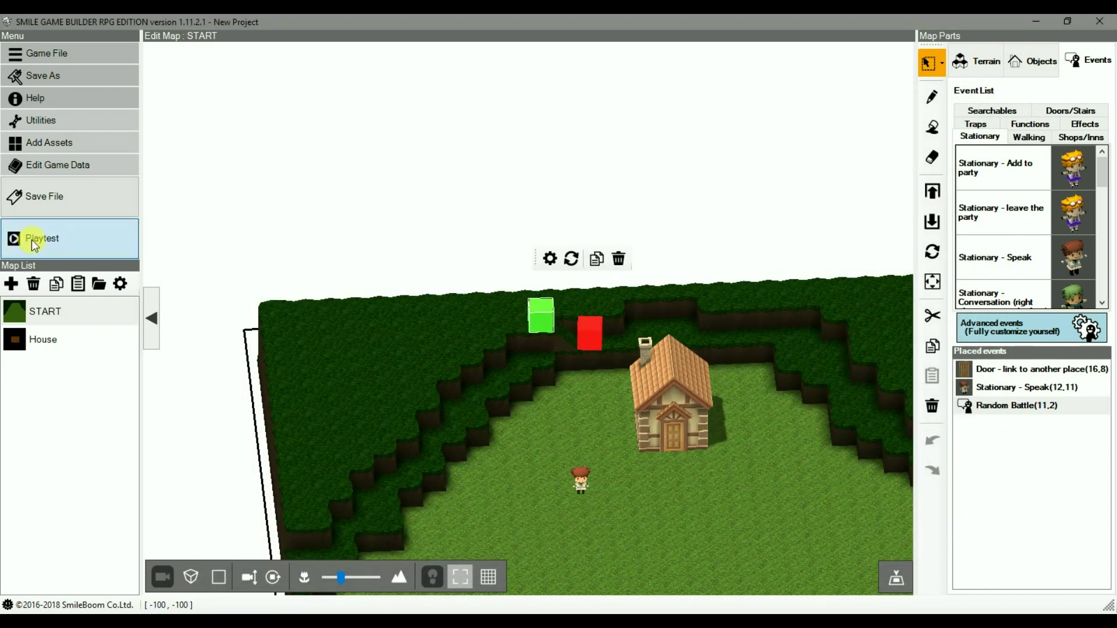
- Playtest the START map, walk the hero across the Random Battle event, choose Attack for the first party member in battle, and end the playtest
{"action": "left_click", "coordinate": [34, 239]}
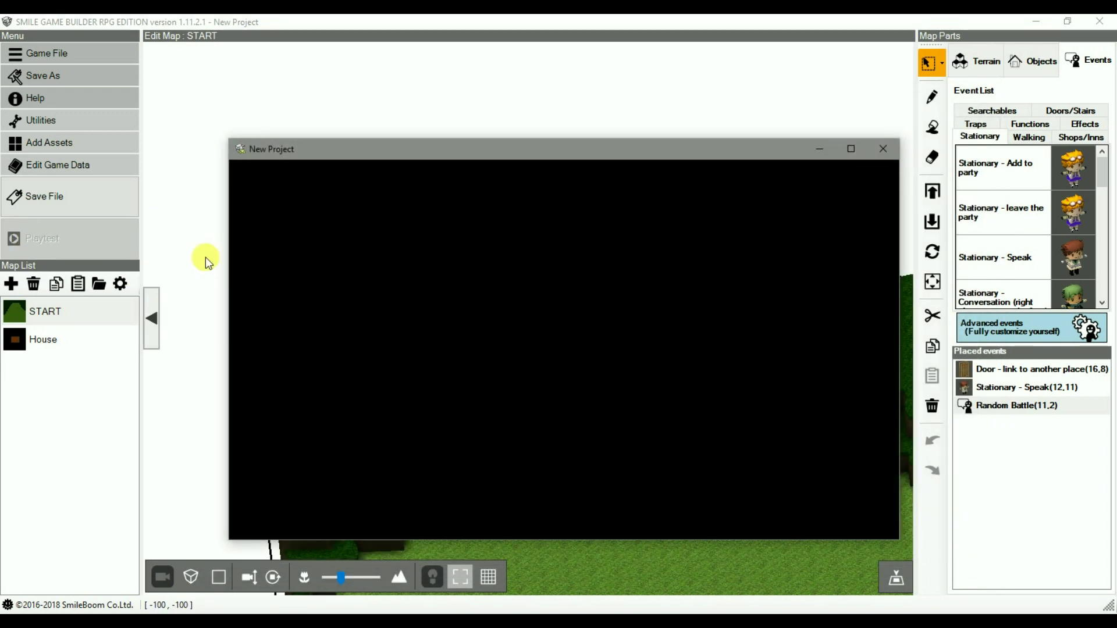
{"action": "key", "text": "Up"}
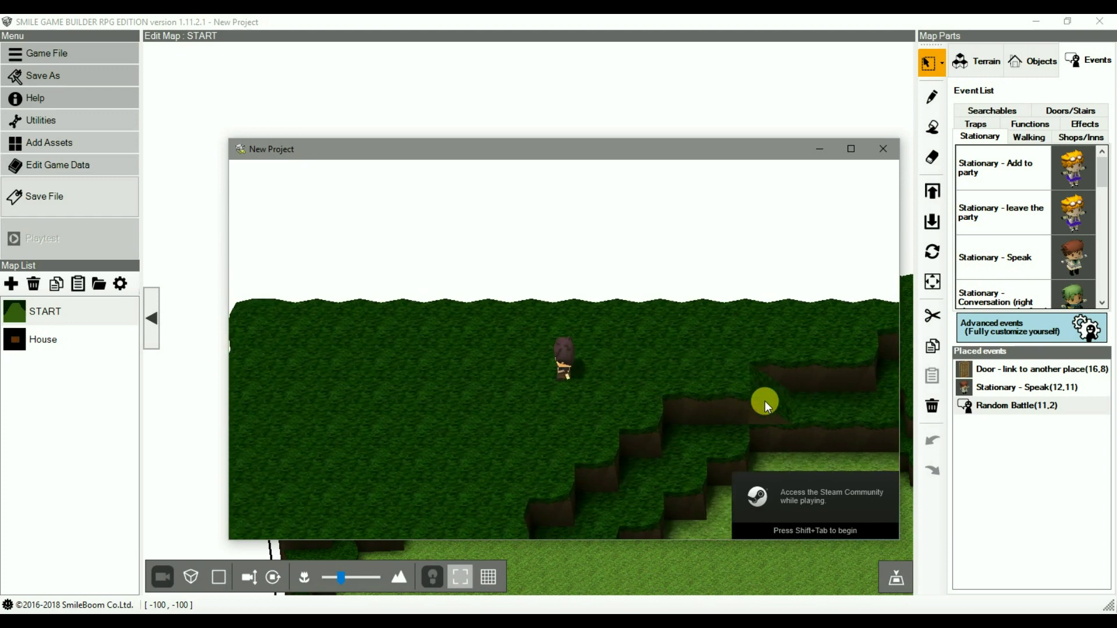
{"action": "key", "text": "Left"}
{"action": "key", "text": "Right"}
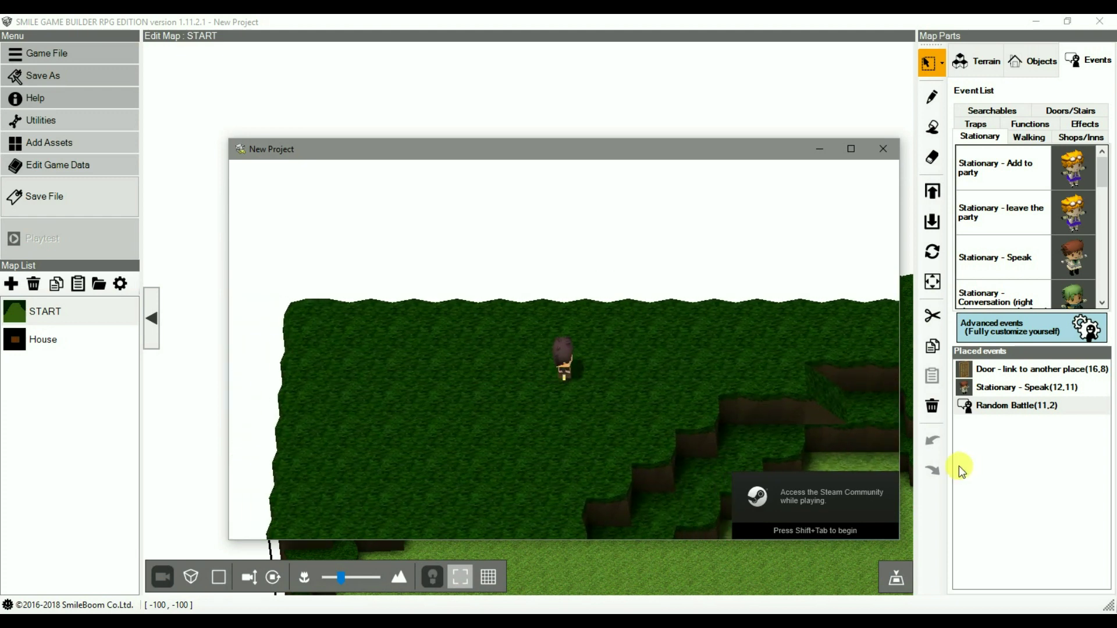
{"action": "key", "text": "Right"}
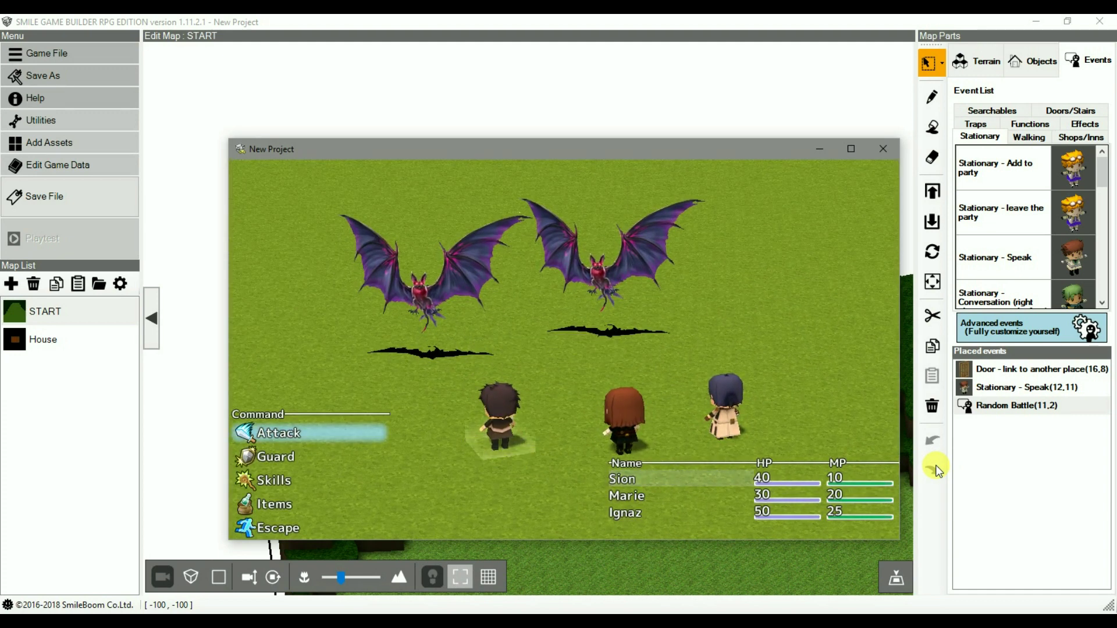
{"action": "key", "text": "Return"}
{"action": "key", "text": "Return"}
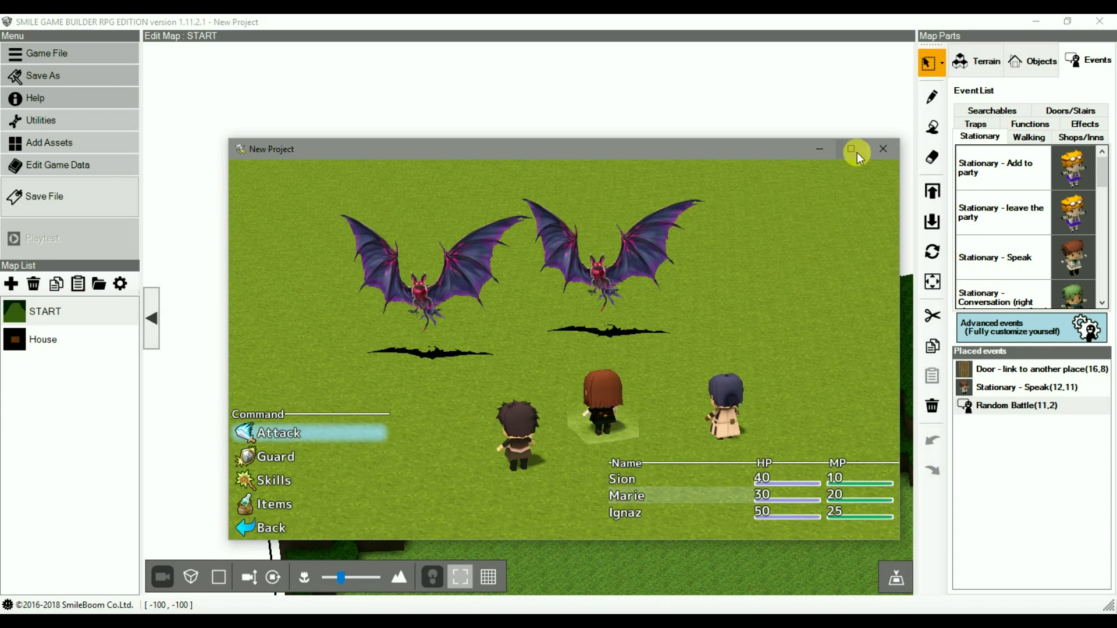
{"action": "left_click", "coordinate": [882, 152]}
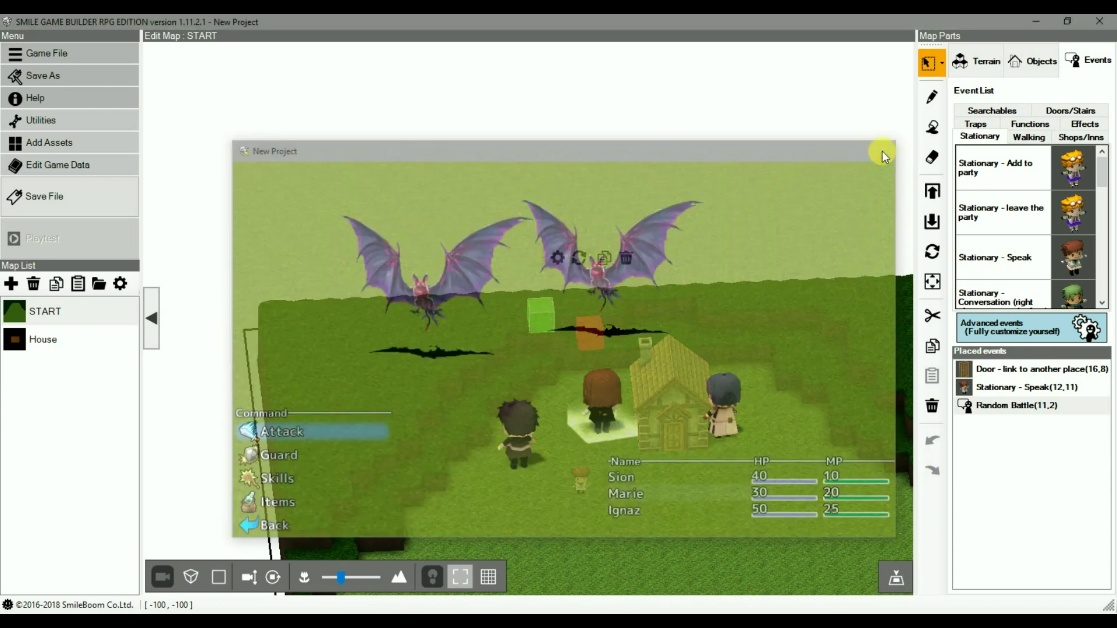
- Try to lower the maximum inventory item slots to 10 in the basic game settings
{"action": "left_click", "coordinate": [30, 340]}
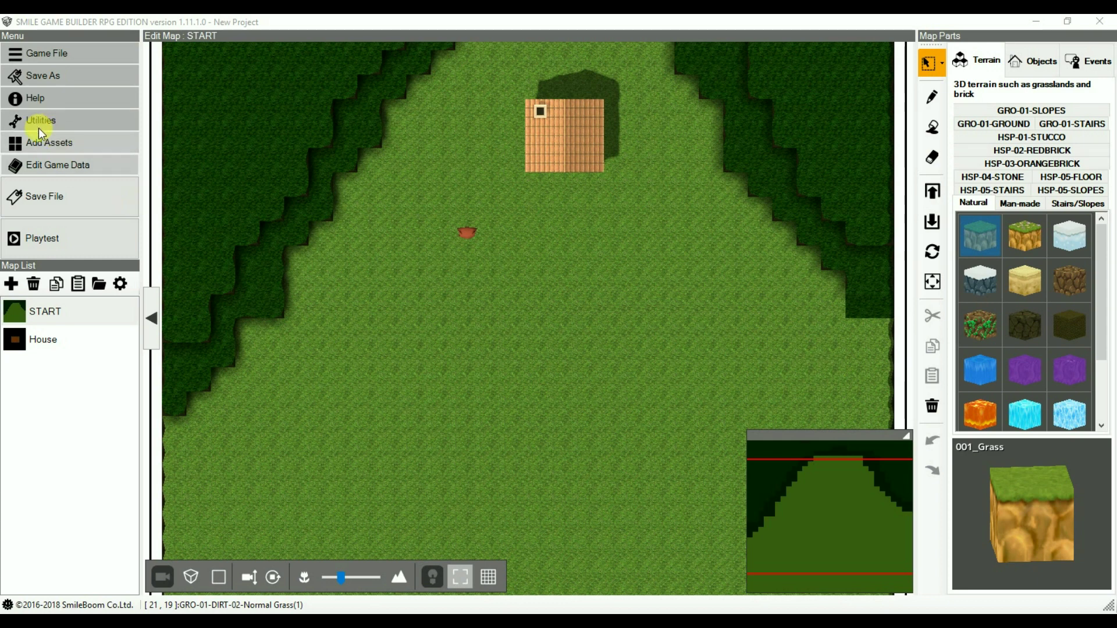
{"action": "left_click", "coordinate": [55, 166]}
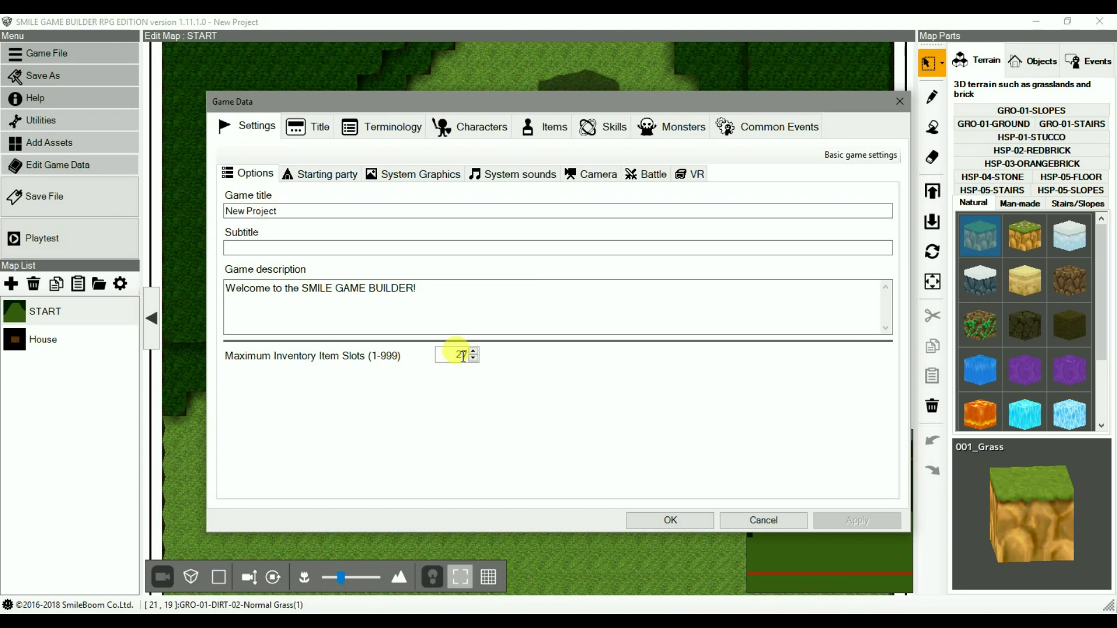
{"action": "scroll", "coordinate": [463, 356], "scroll_direction": "down", "scroll_amount": 1}
{"action": "left_click_drag", "start_coordinate": [531, 291], "coordinate": [612, 294]}
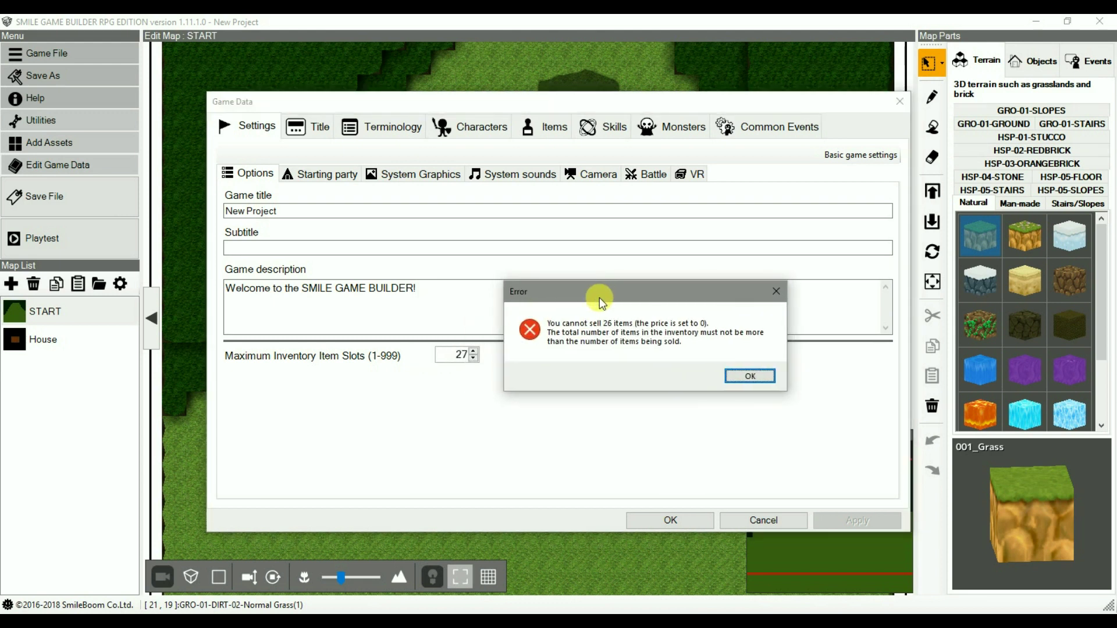
{"action": "left_click", "coordinate": [750, 376]}
{"action": "double_click", "coordinate": [458, 353]}
{"action": "type", "text": "10"}
{"action": "left_click", "coordinate": [477, 311]}
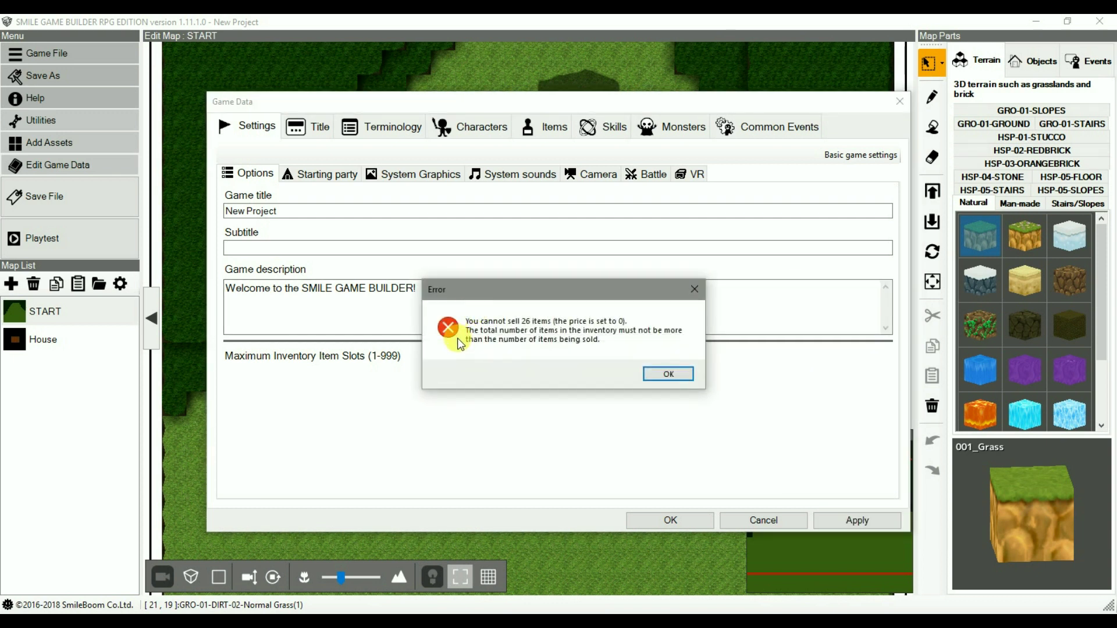
{"action": "left_click_drag", "start_coordinate": [582, 297], "coordinate": [675, 295]}
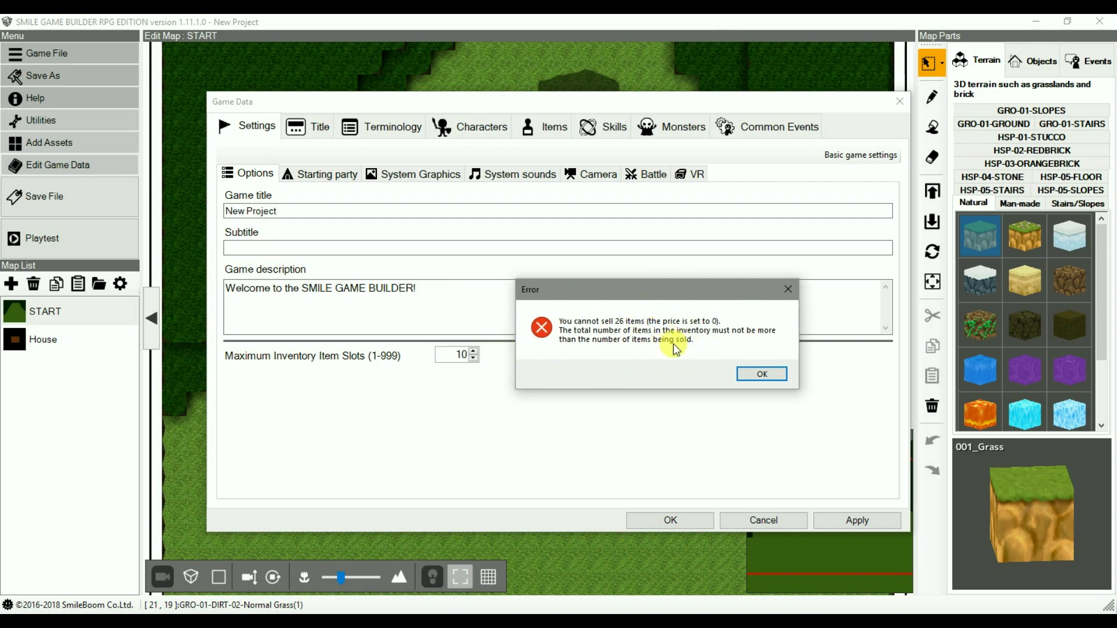
{"action": "left_click", "coordinate": [763, 374]}
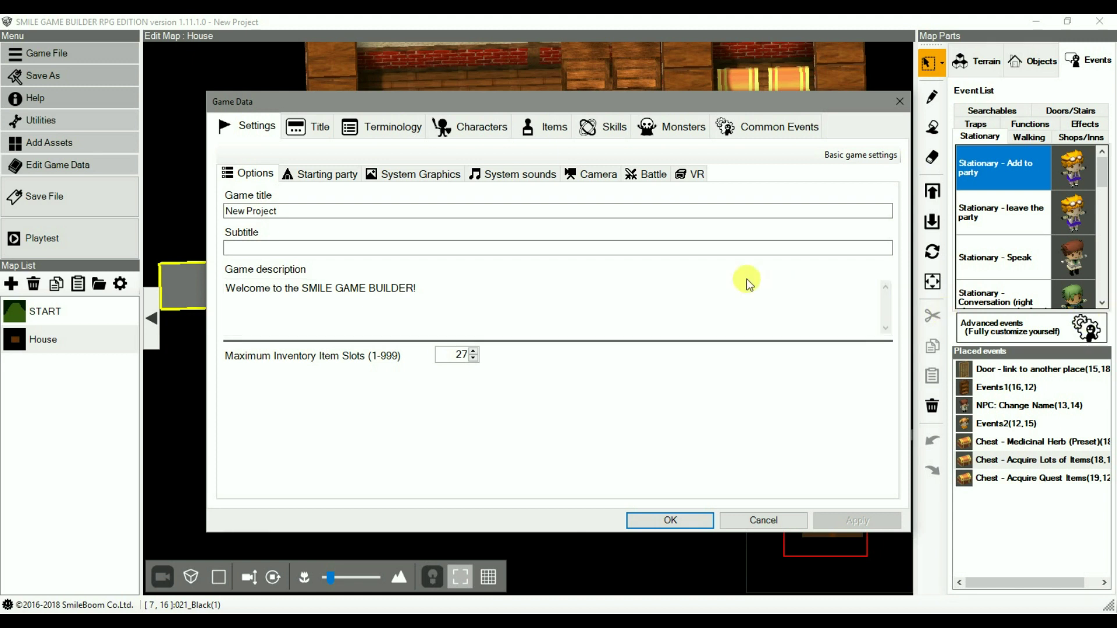
- Try a maximum quantity of 0 for the Potion consumable, and set it back to 99
{"action": "left_click", "coordinate": [554, 134]}
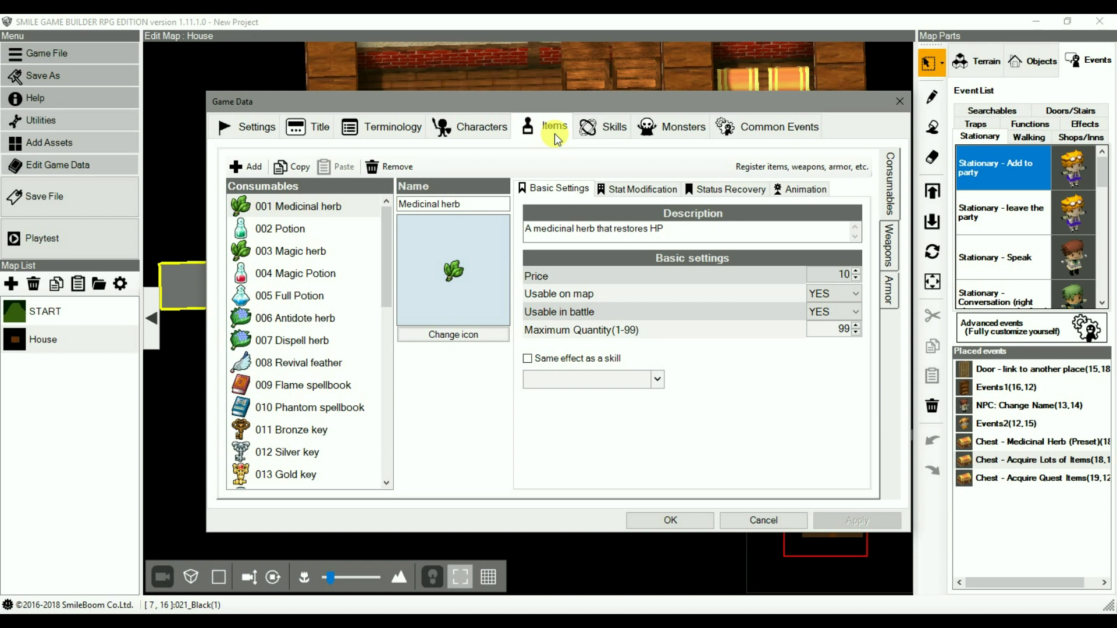
{"action": "left_click", "coordinate": [298, 233]}
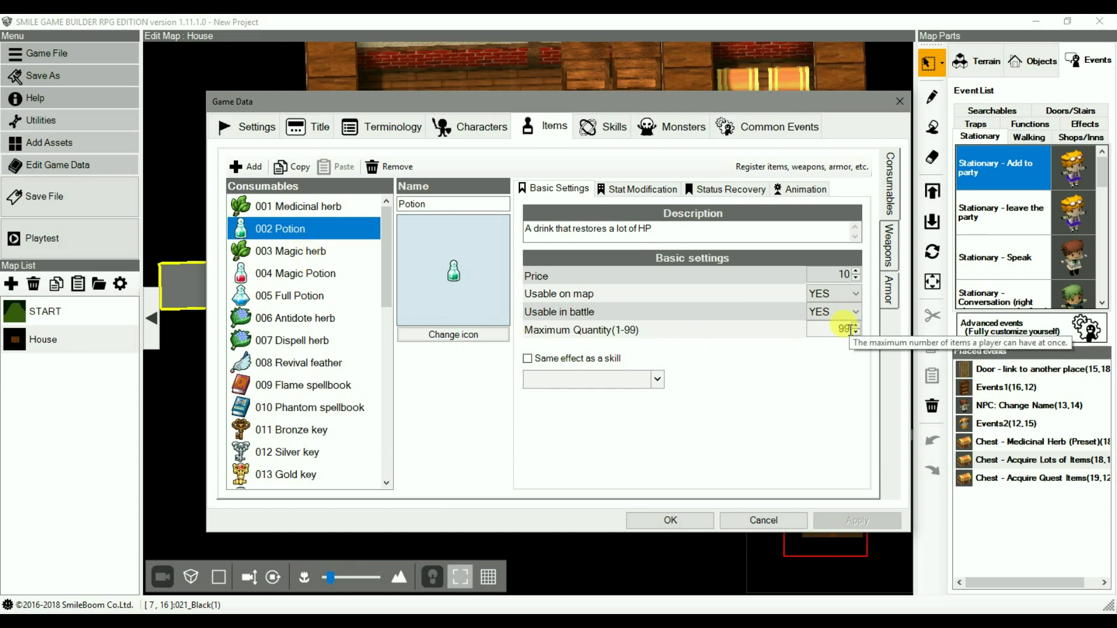
{"action": "left_click_drag", "start_coordinate": [841, 331], "coordinate": [863, 335]}
{"action": "type", "text": "0"}
{"action": "left_click", "coordinate": [842, 311]}
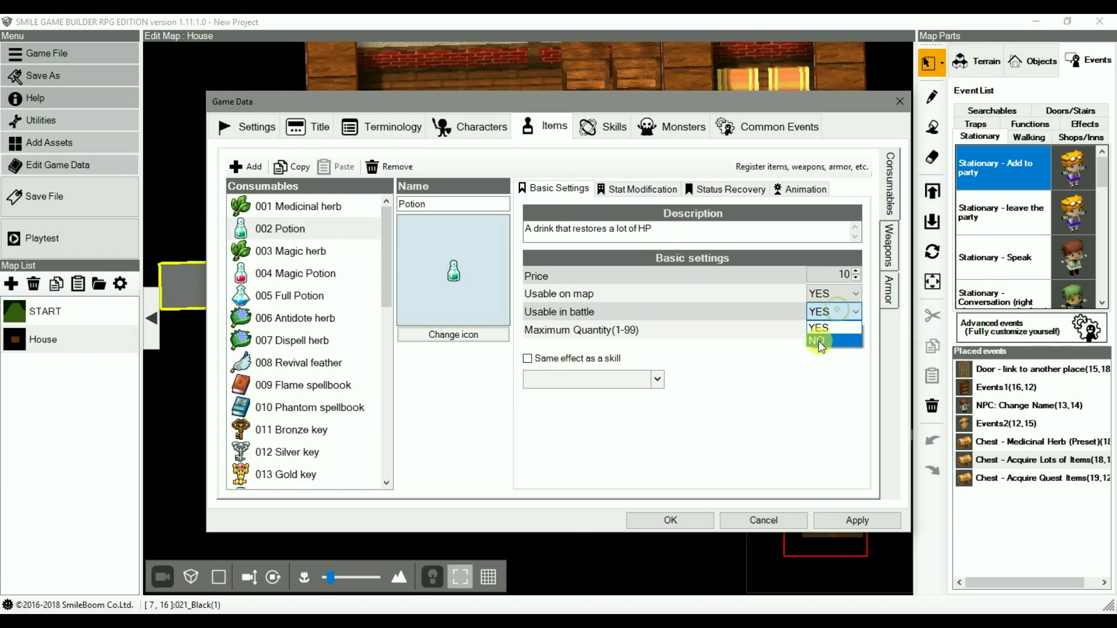
{"action": "left_click", "coordinate": [824, 328]}
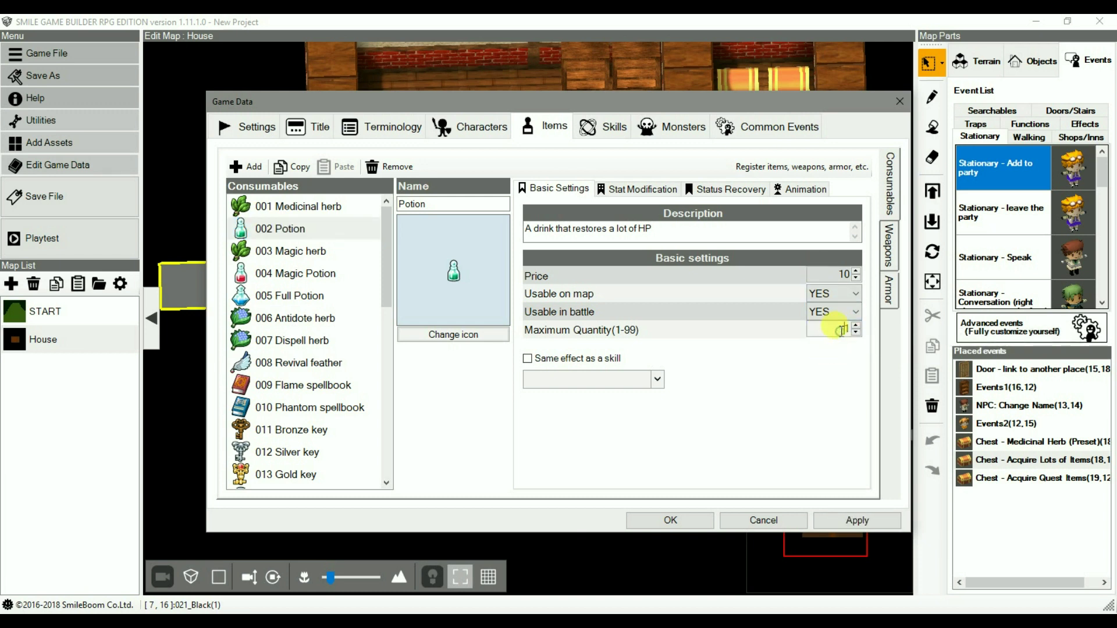
{"action": "left_click_drag", "start_coordinate": [841, 331], "coordinate": [874, 335]}
{"action": "type", "text": "99"}
{"action": "left_click", "coordinate": [779, 226]}
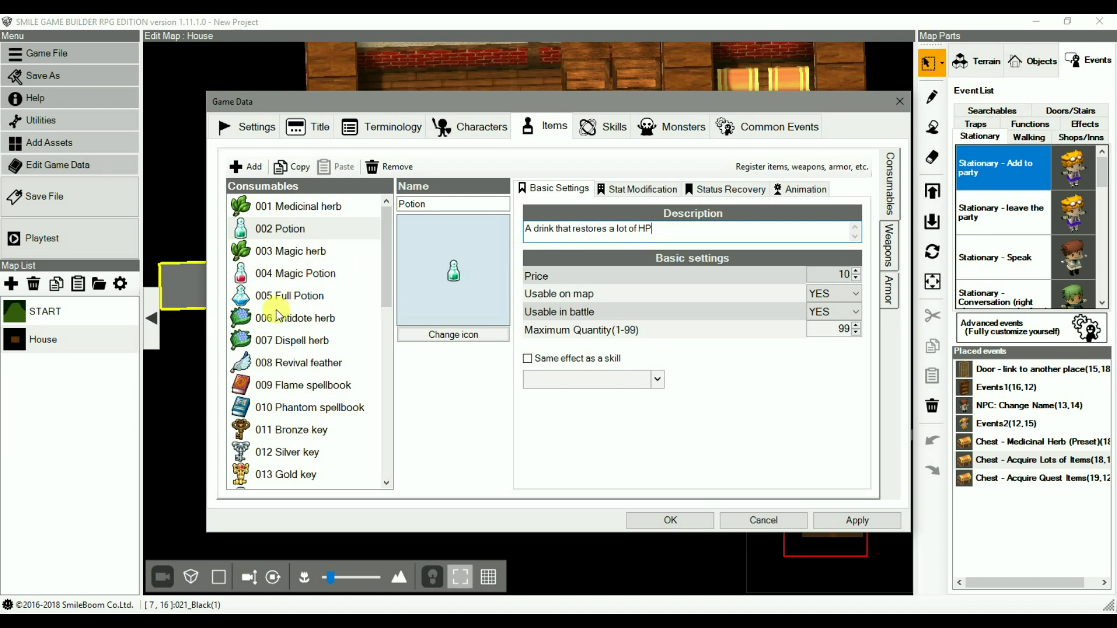
- Check the maximum quantity of the Revival feather, Flame spellbook, Phantom spellbook and Magic Potion, and close the game data without saving
{"action": "left_click", "coordinate": [325, 365]}
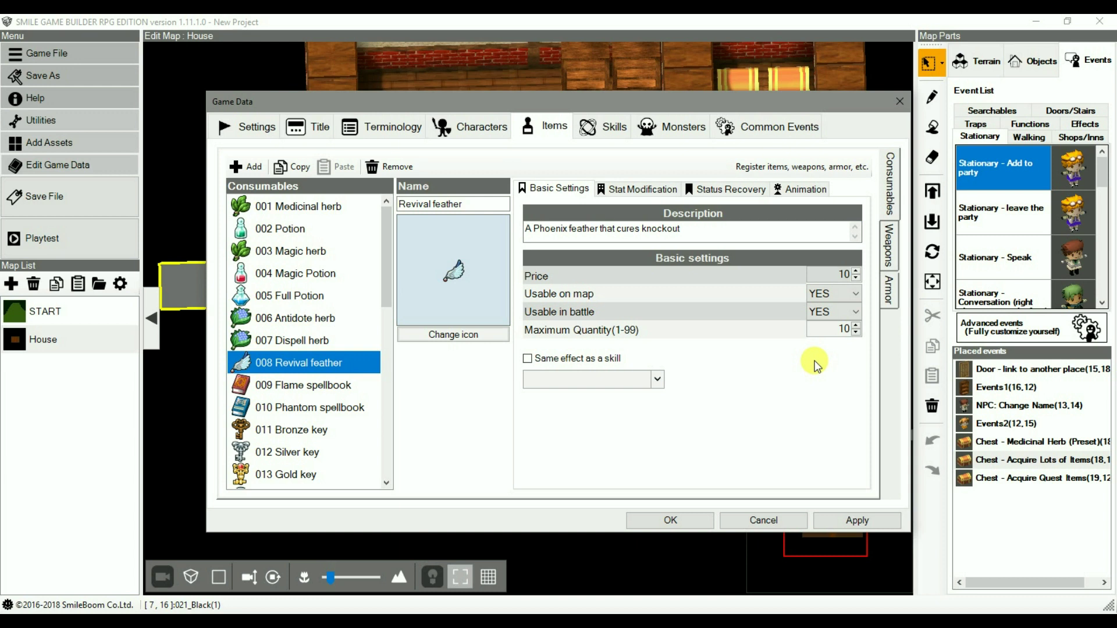
{"action": "left_click", "coordinate": [824, 327]}
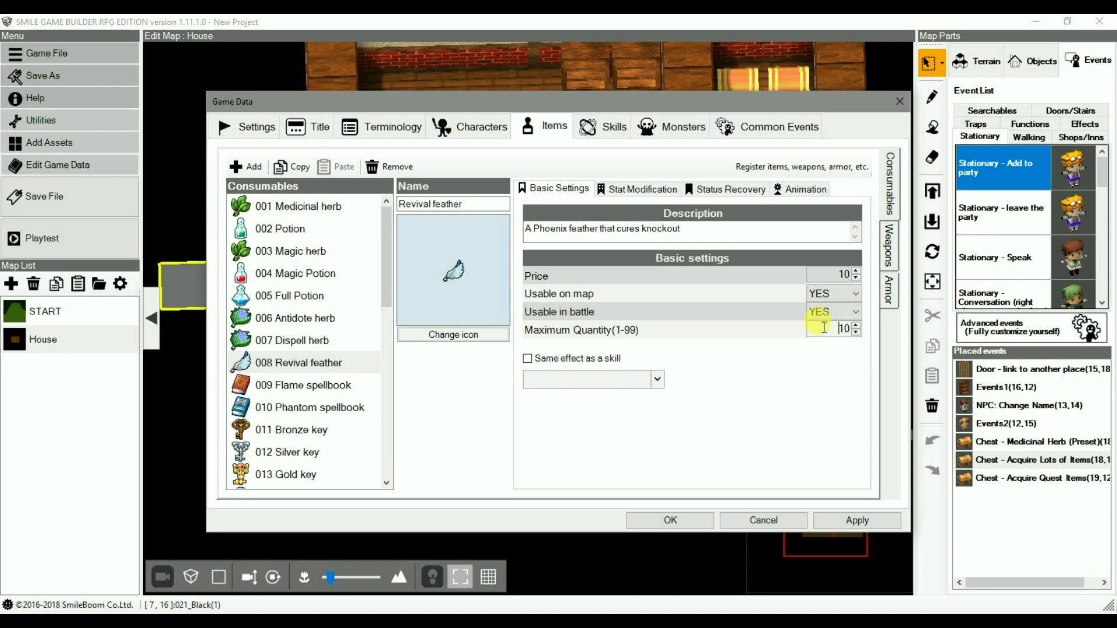
{"action": "left_click", "coordinate": [301, 391]}
{"action": "left_click", "coordinate": [304, 409]}
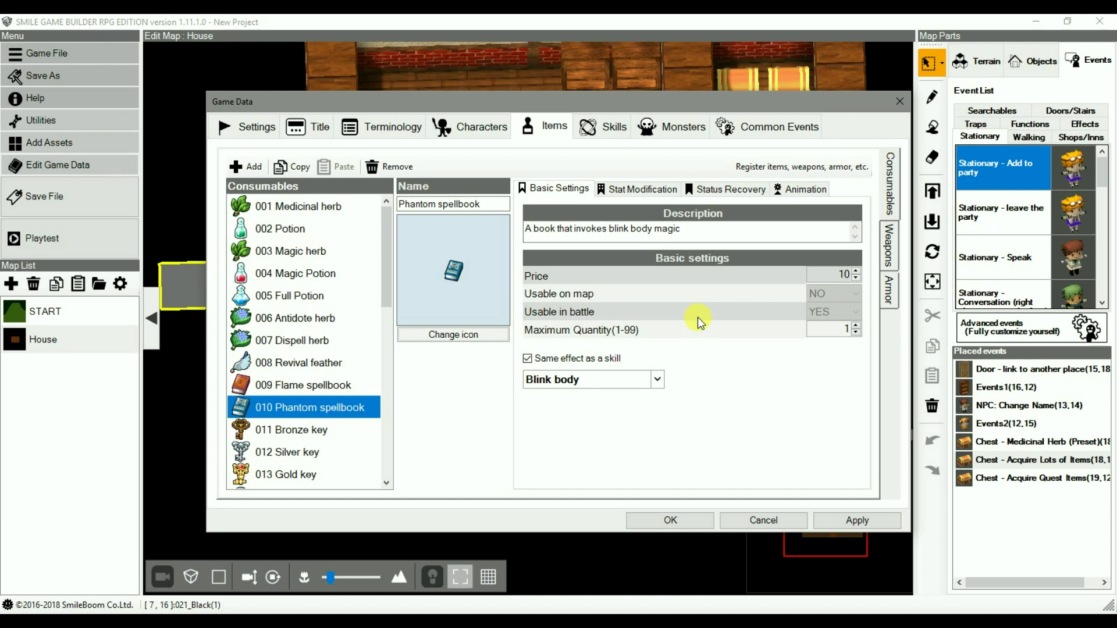
{"action": "left_click", "coordinate": [298, 276]}
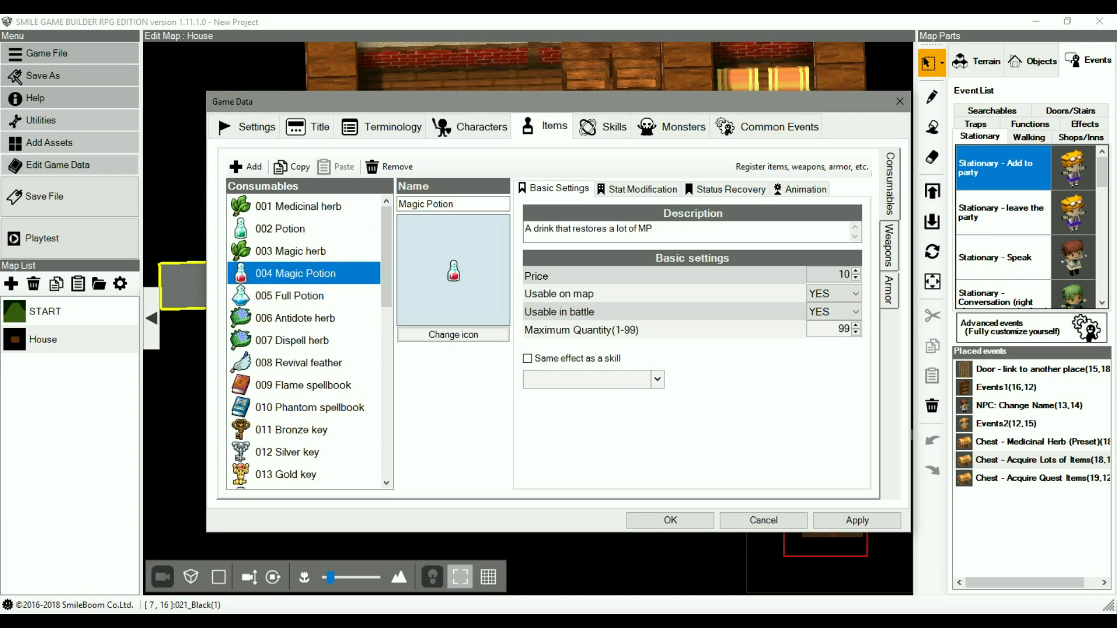
{"action": "left_click", "coordinate": [752, 524]}
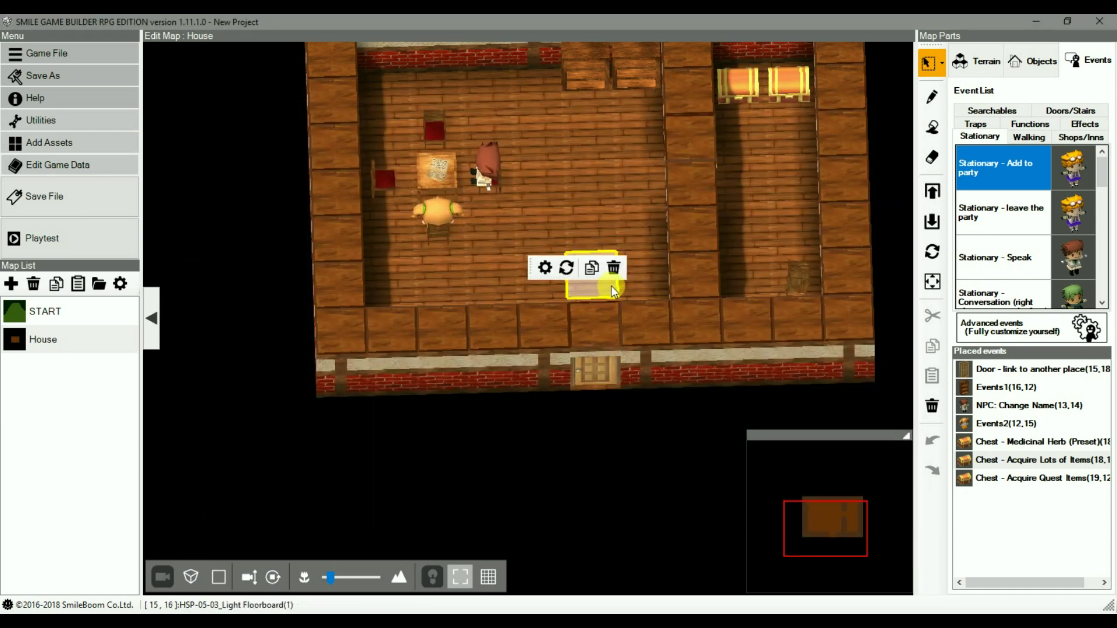
- Look at the Treasure chest - acquire item preset, and open the Chest - Medicinal Herb (Preset) event in the House map
{"action": "right_click_drag", "start_coordinate": [608, 287], "coordinate": [832, 279]}
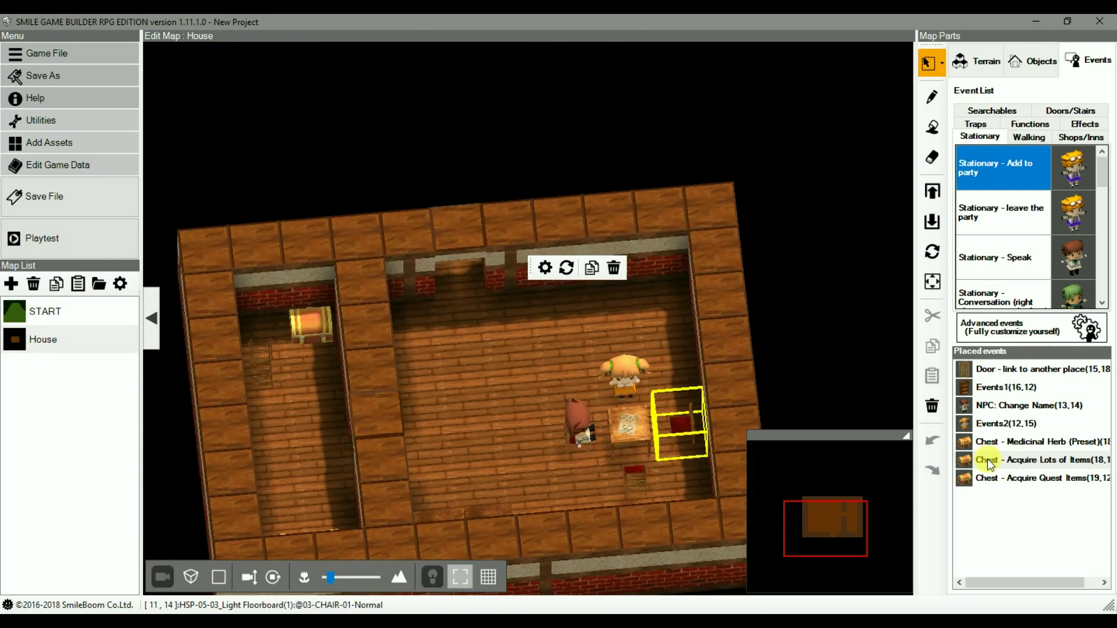
{"action": "left_click", "coordinate": [973, 442]}
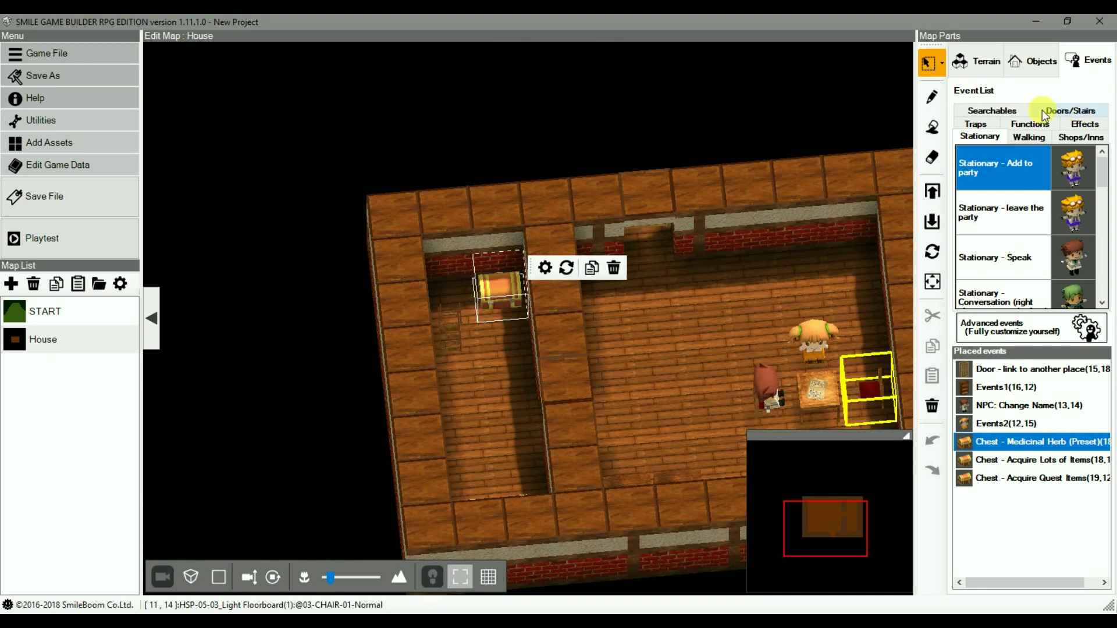
{"action": "left_click", "coordinate": [989, 110]}
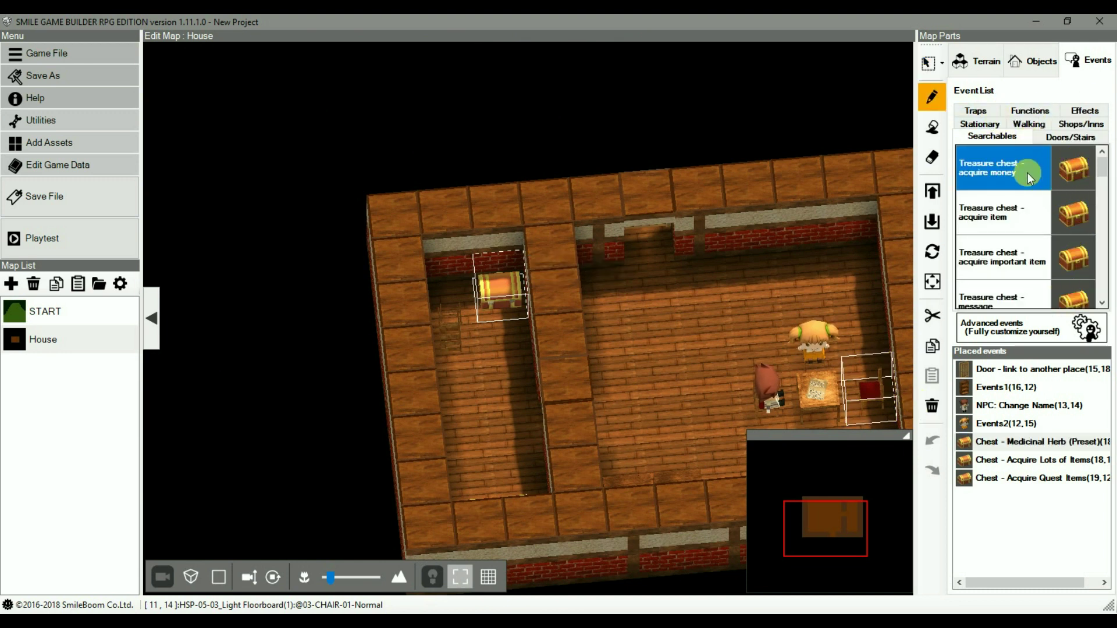
{"action": "left_click", "coordinate": [1049, 211]}
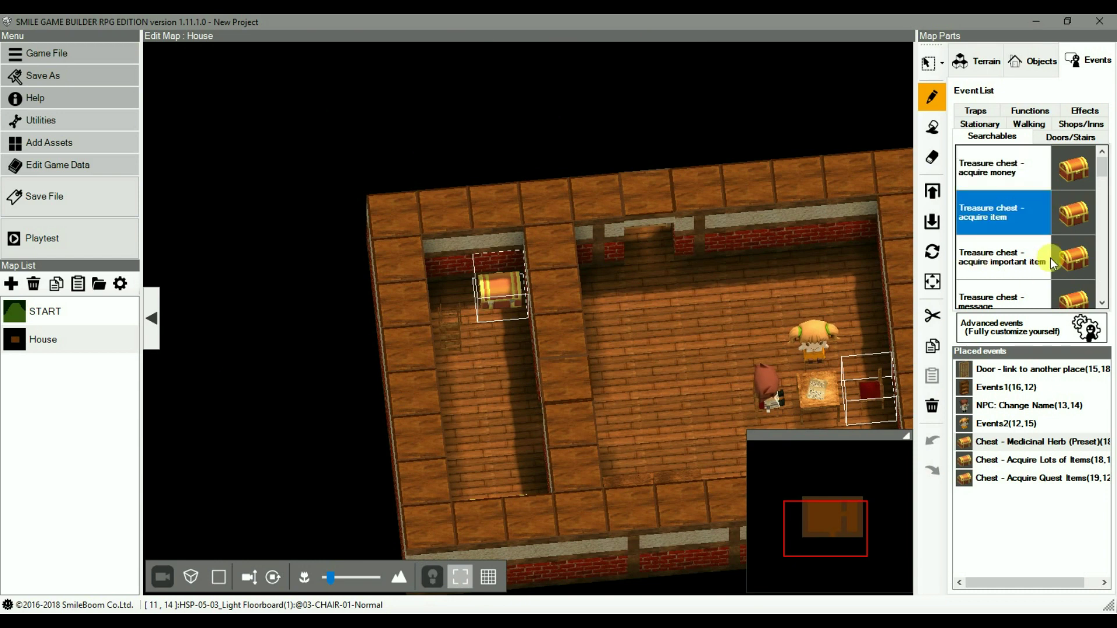
{"action": "double_click", "coordinate": [509, 291]}
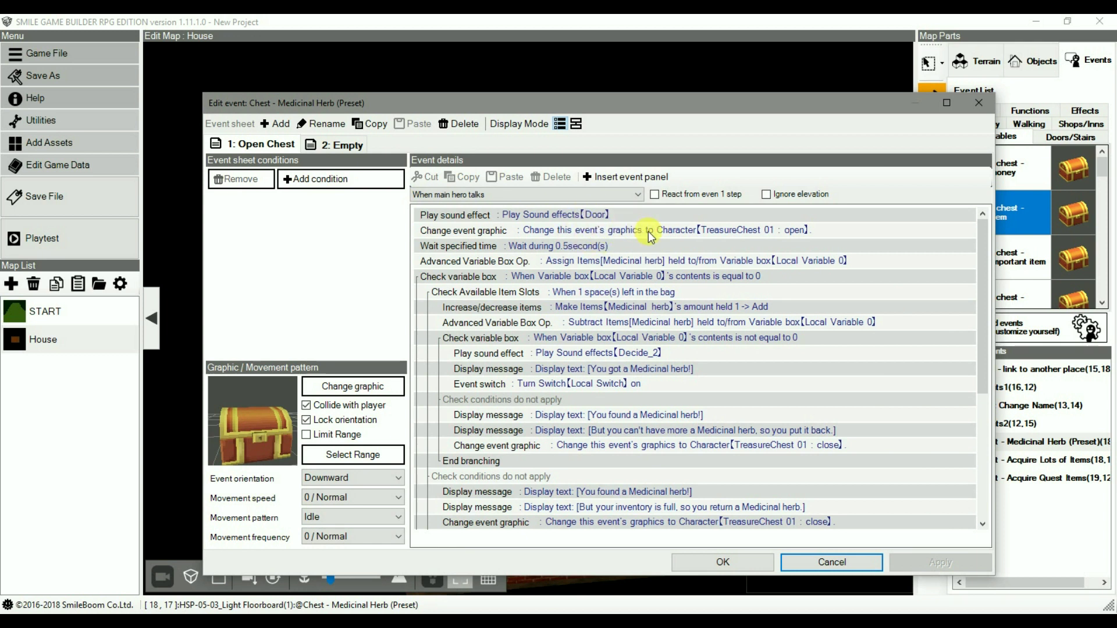
- Examine the Open Chest sheet's Medicinal herb variable, item slot check and item increase rows, and the Empty sheet's display message
{"action": "left_click", "coordinate": [607, 263]}
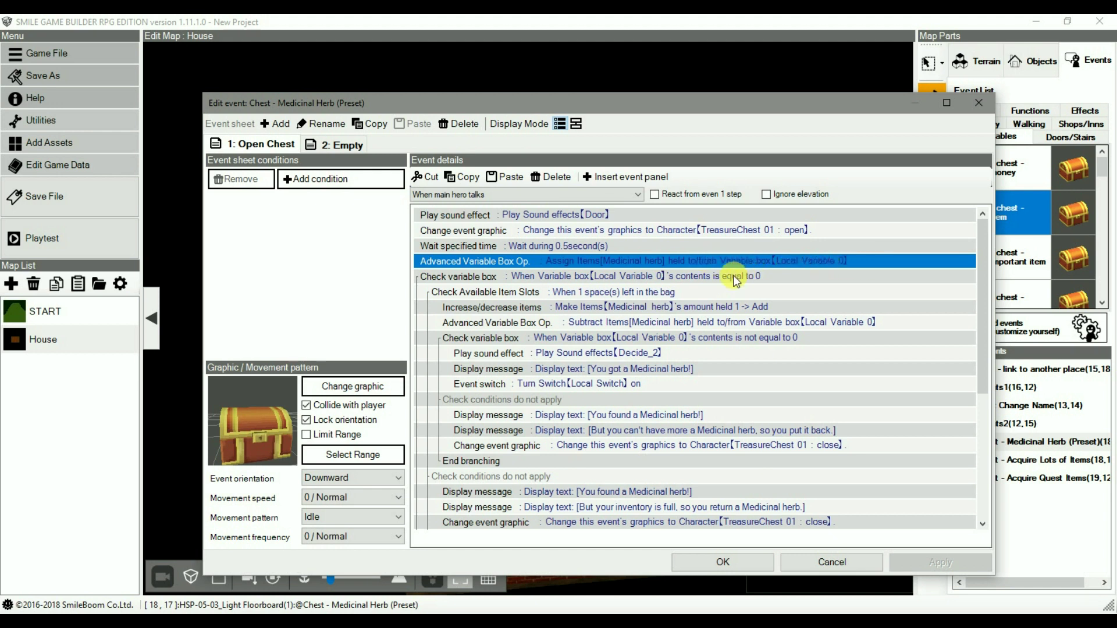
{"action": "left_click", "coordinate": [675, 276]}
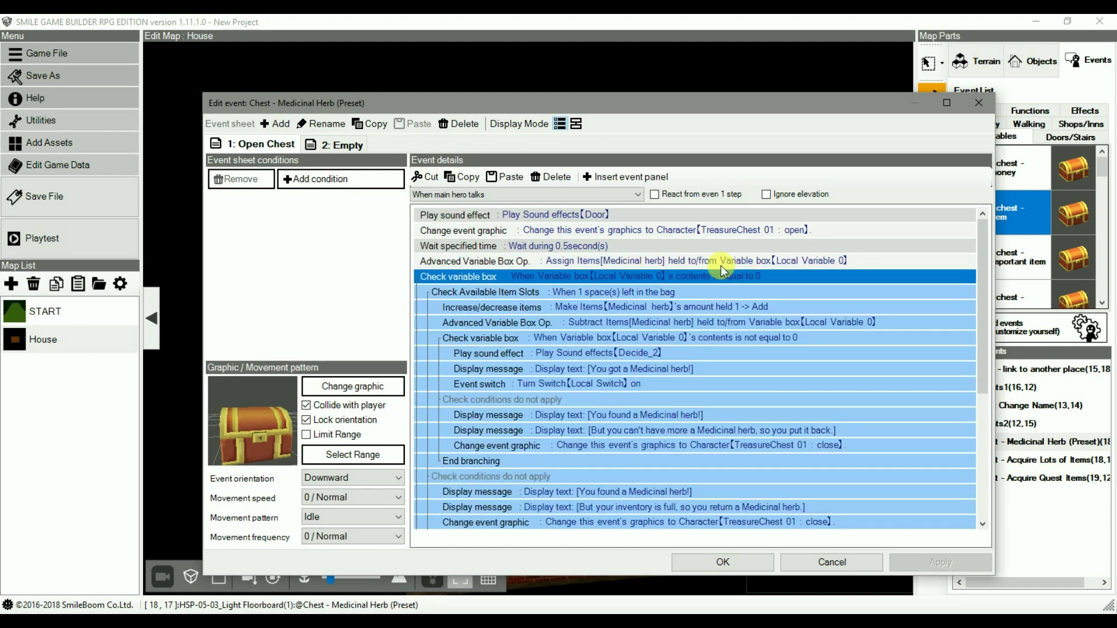
{"action": "left_click", "coordinate": [628, 291]}
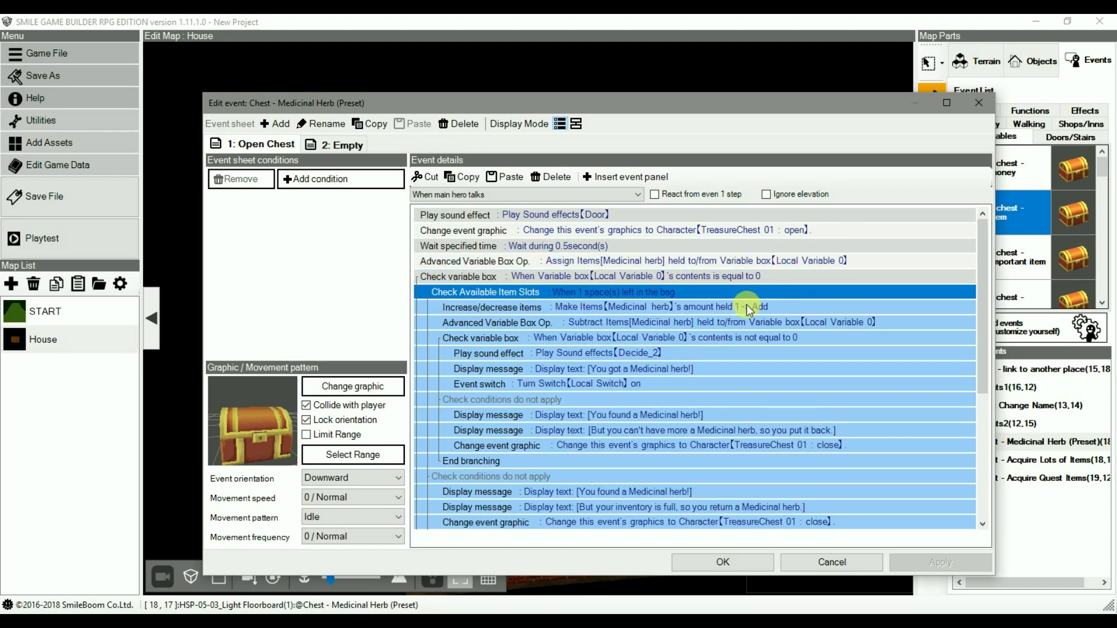
{"action": "left_click", "coordinate": [701, 309]}
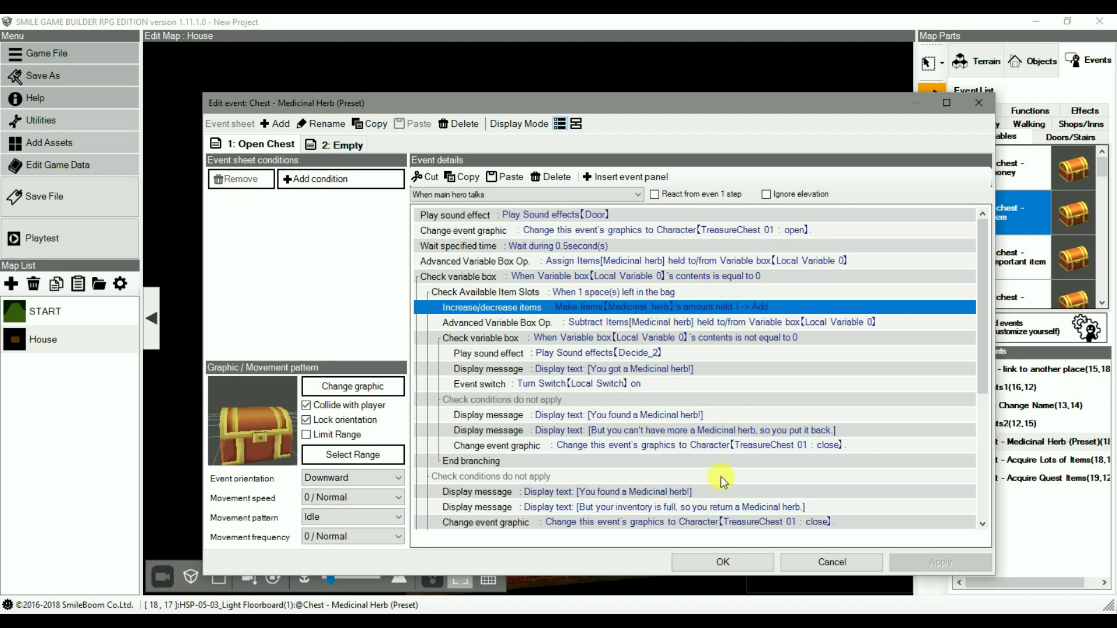
{"action": "left_click", "coordinate": [352, 144]}
{"action": "left_click", "coordinate": [576, 214]}
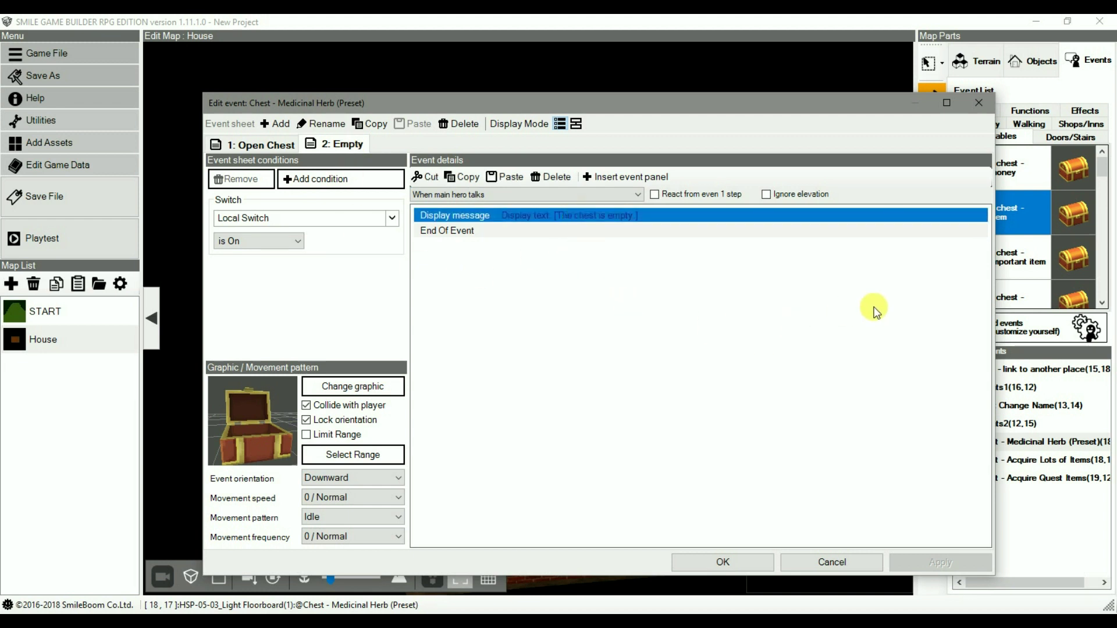
- Examine the Open Chest sheet's messages for carrying too many Medicinal herbs and for a full inventory
{"action": "left_click", "coordinate": [256, 145]}
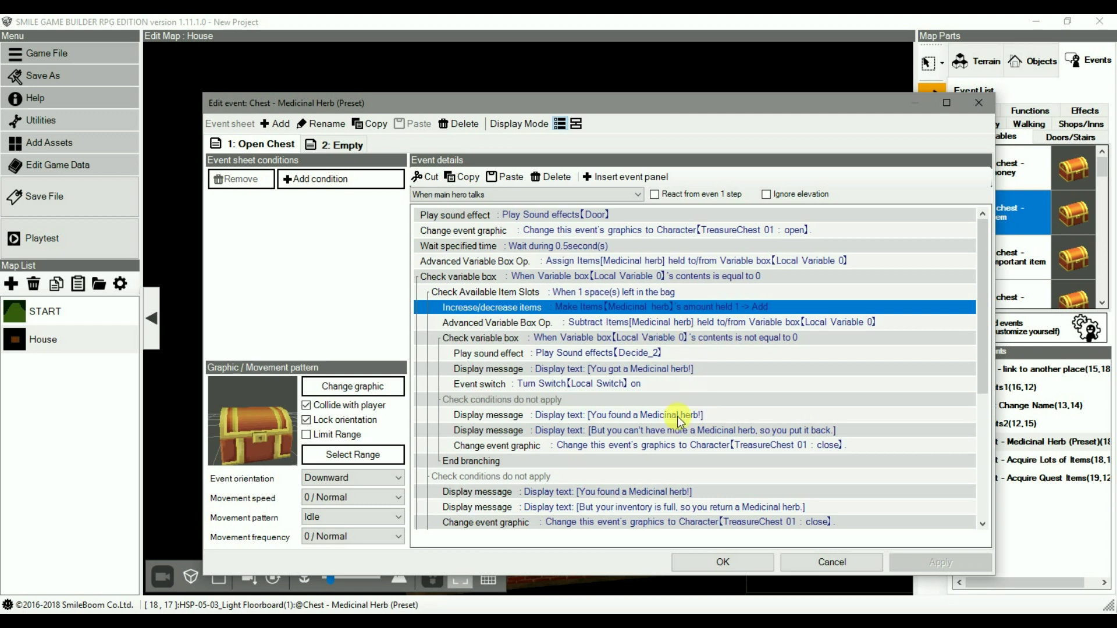
{"action": "left_click", "coordinate": [655, 414]}
{"action": "left_click", "coordinate": [680, 431]}
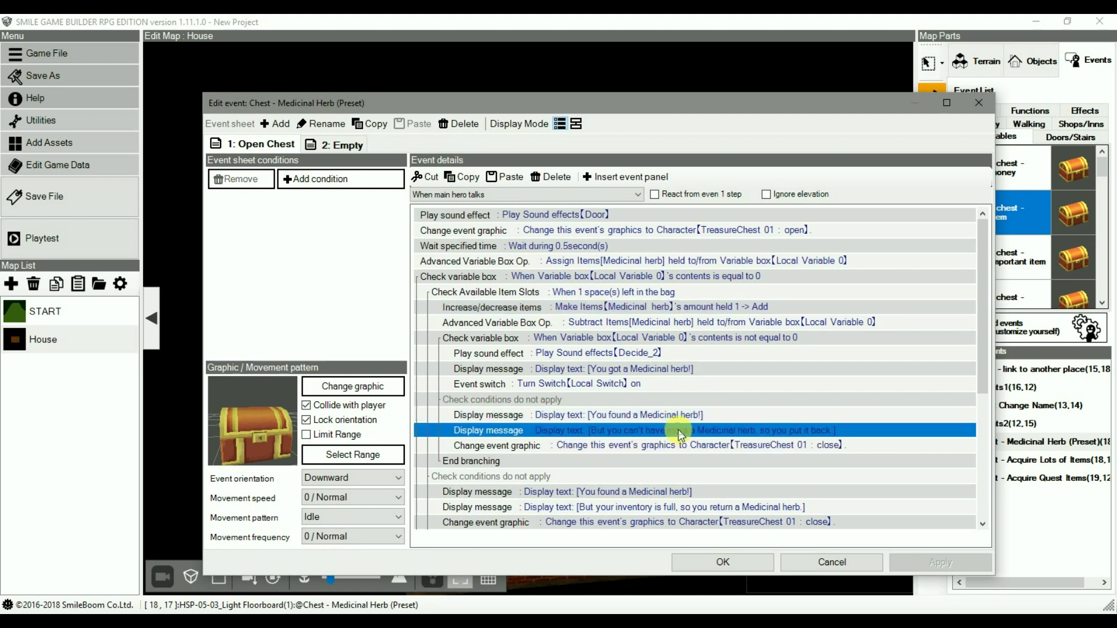
{"action": "left_click", "coordinate": [678, 507]}
{"action": "scroll", "coordinate": [679, 503], "scroll_direction": "down", "scroll_amount": 2}
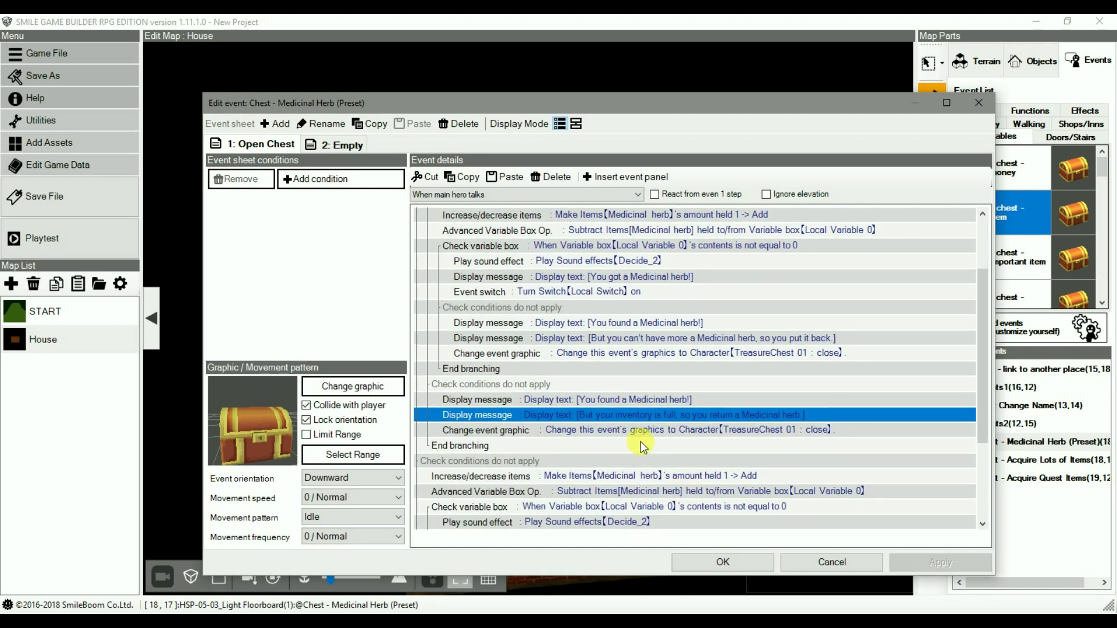
- Review the remaining branches of the Medicinal Herb chest's Open Chest sheet through End Of Event, and close the event without saving
{"action": "scroll", "coordinate": [640, 442], "scroll_direction": "down", "scroll_amount": 1}
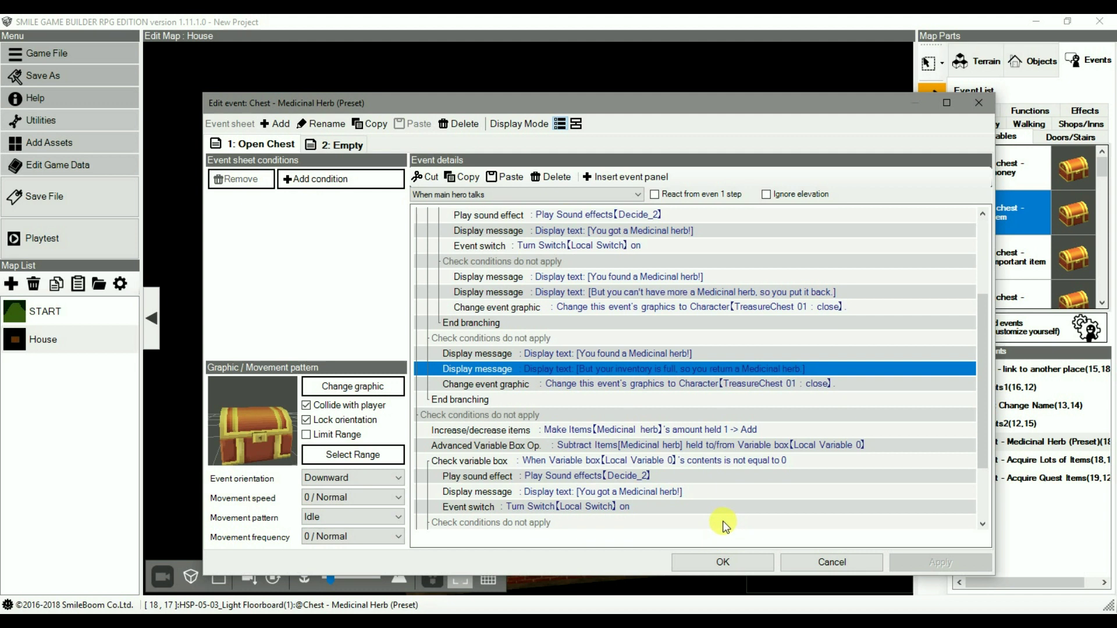
{"action": "scroll", "coordinate": [721, 522], "scroll_direction": "up", "scroll_amount": 4}
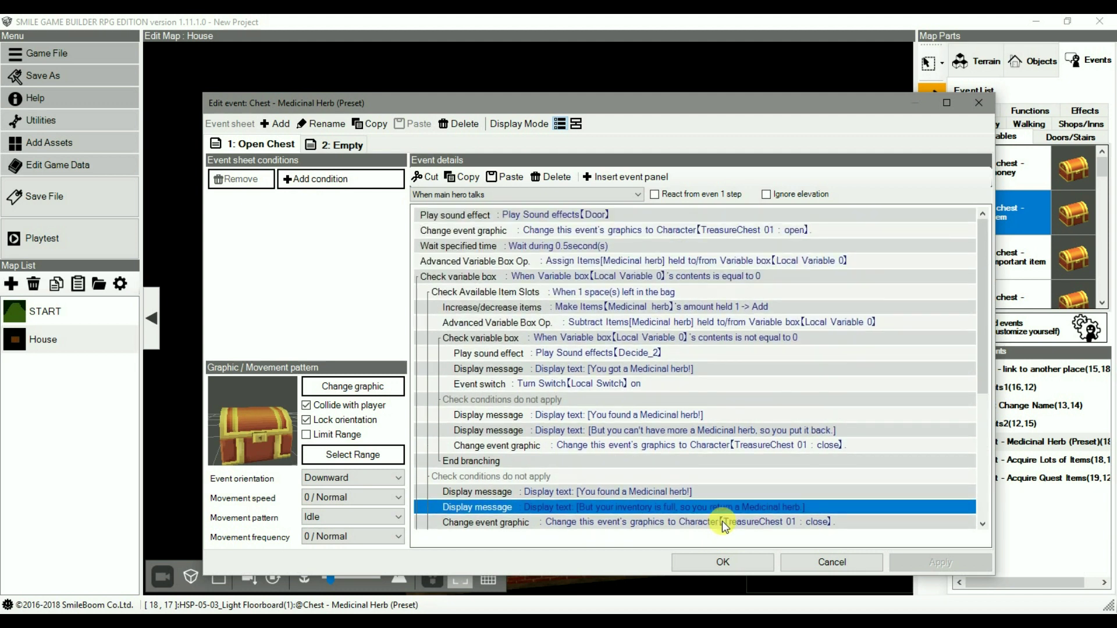
{"action": "scroll", "coordinate": [721, 521], "scroll_direction": "down", "scroll_amount": 4}
{"action": "scroll", "coordinate": [721, 521], "scroll_direction": "down", "scroll_amount": 2}
{"action": "scroll", "coordinate": [722, 521], "scroll_direction": "down", "scroll_amount": 2}
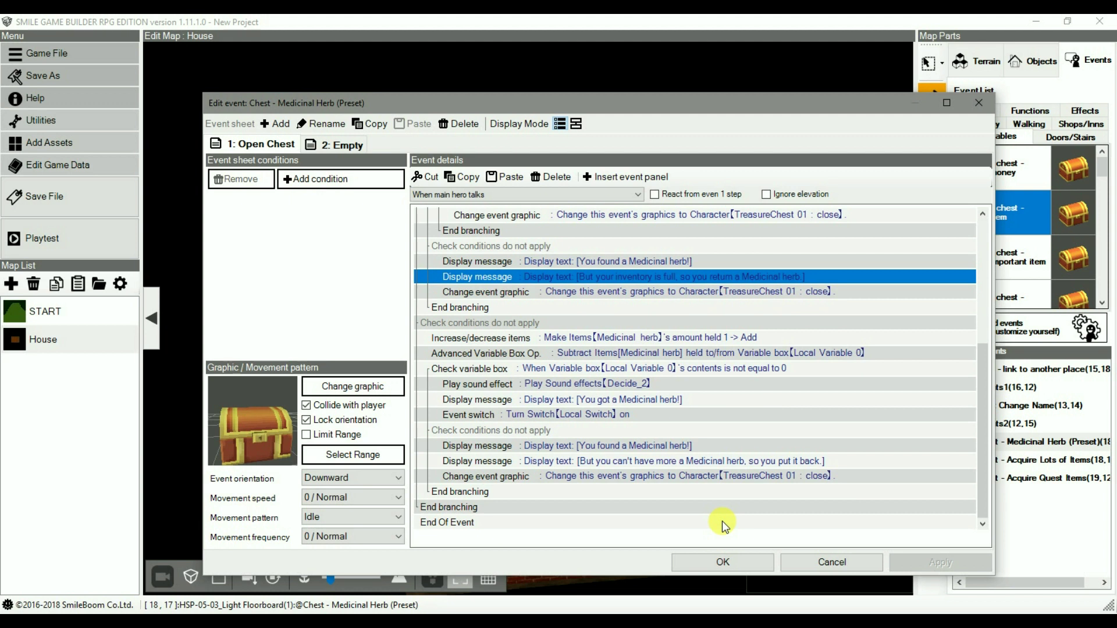
{"action": "left_click", "coordinate": [788, 563]}
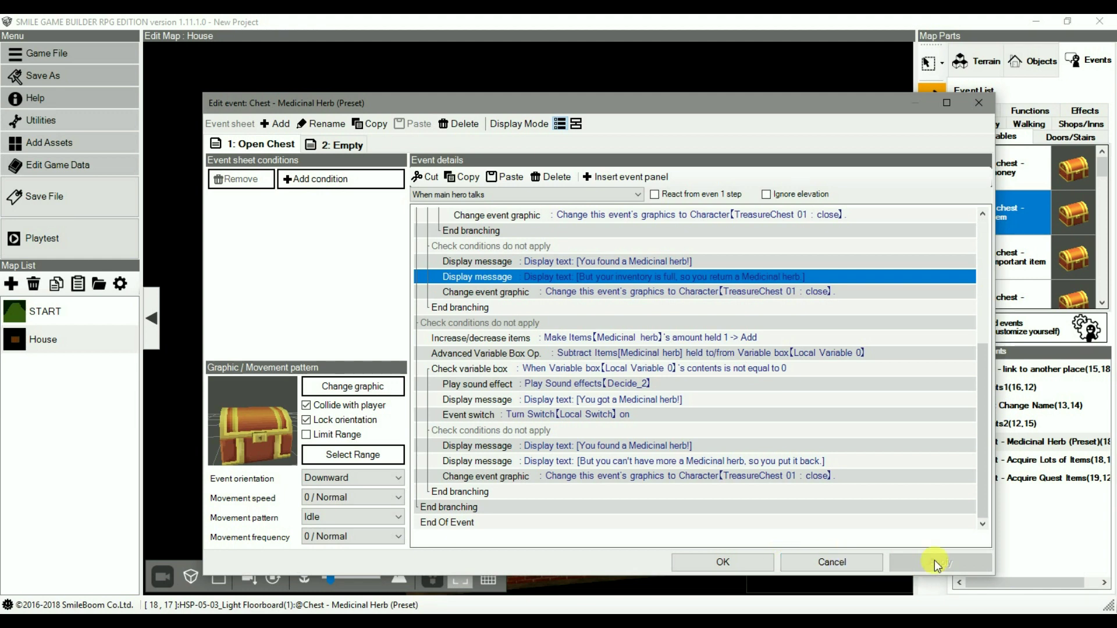
- Open the Chest - Acquire Lots of Items event, review its list of item increases through the Rainbow amulet, and close it
{"action": "double_click", "coordinate": [655, 128]}
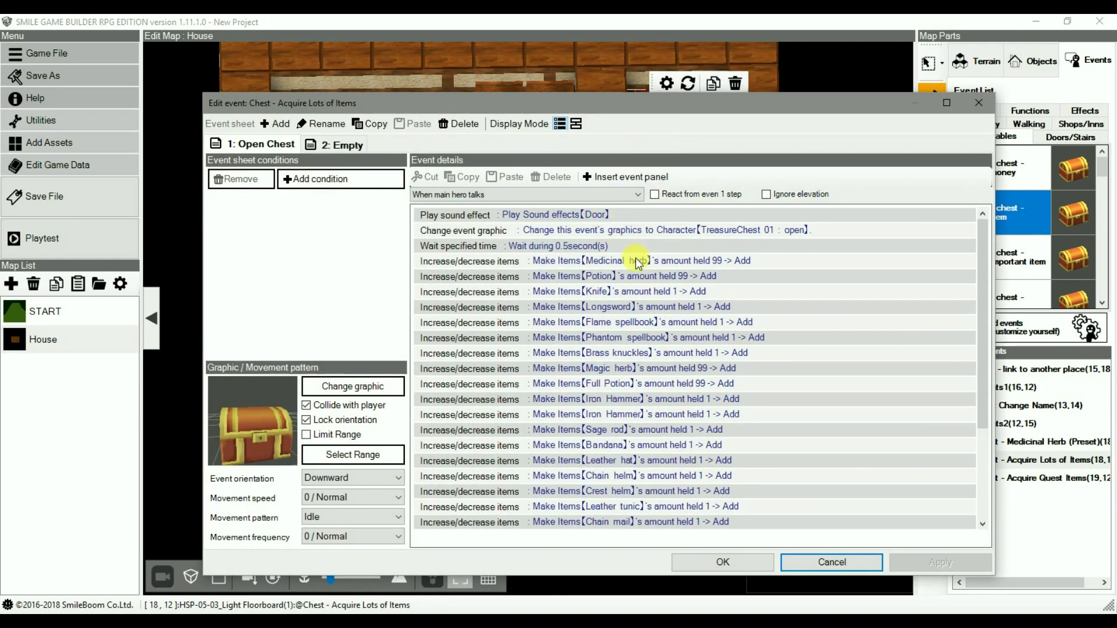
{"action": "scroll", "coordinate": [707, 276], "scroll_direction": "down", "scroll_amount": 2}
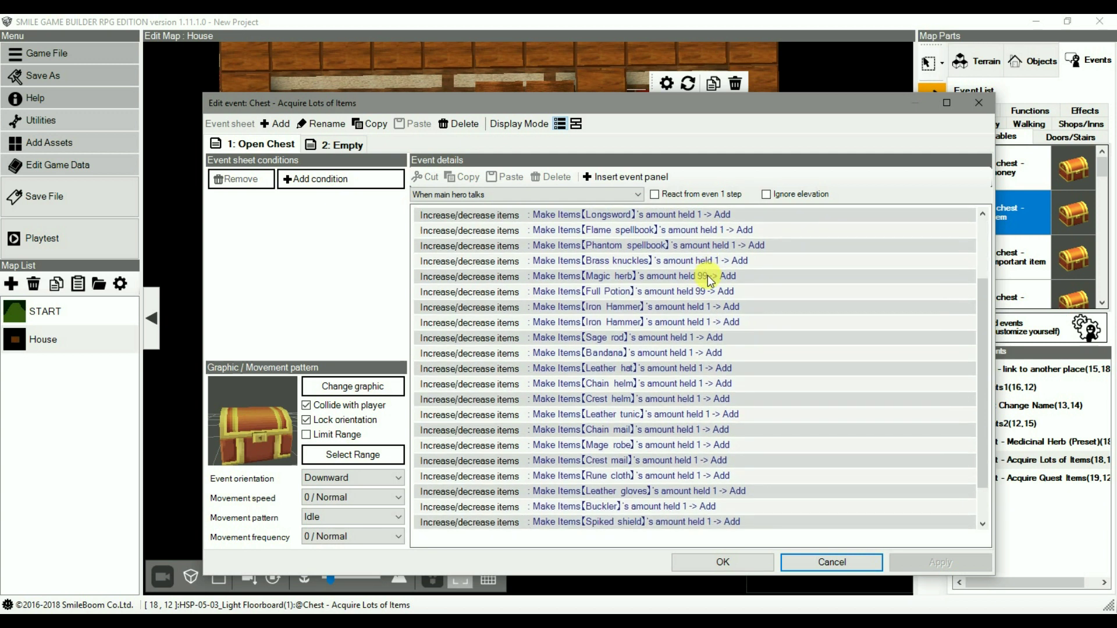
{"action": "scroll", "coordinate": [707, 277], "scroll_direction": "down", "scroll_amount": 1}
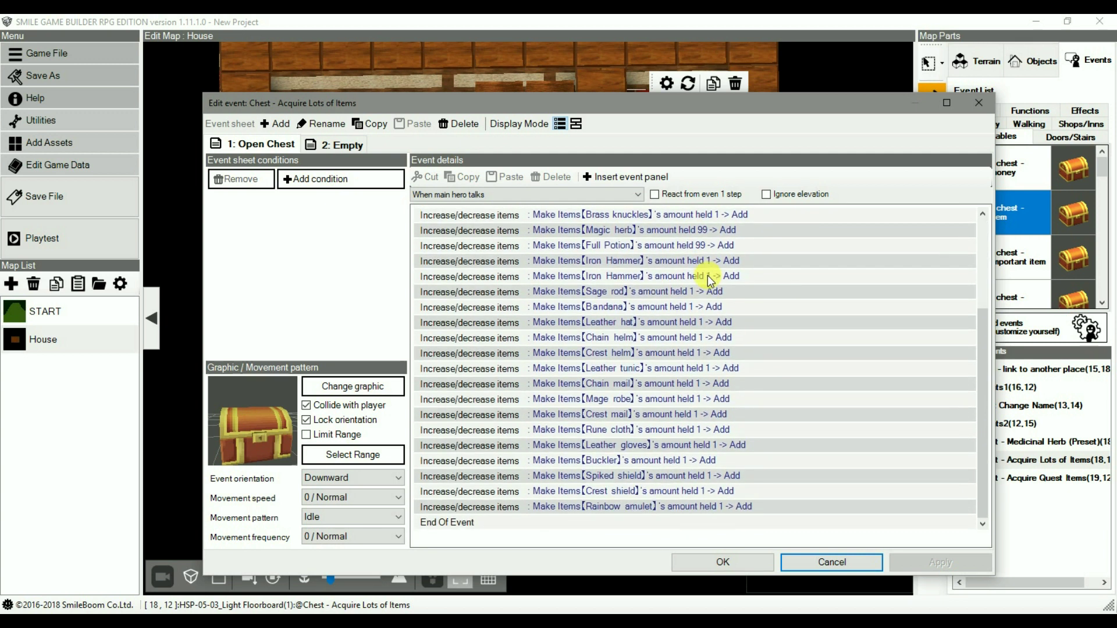
{"action": "left_click", "coordinate": [731, 563]}
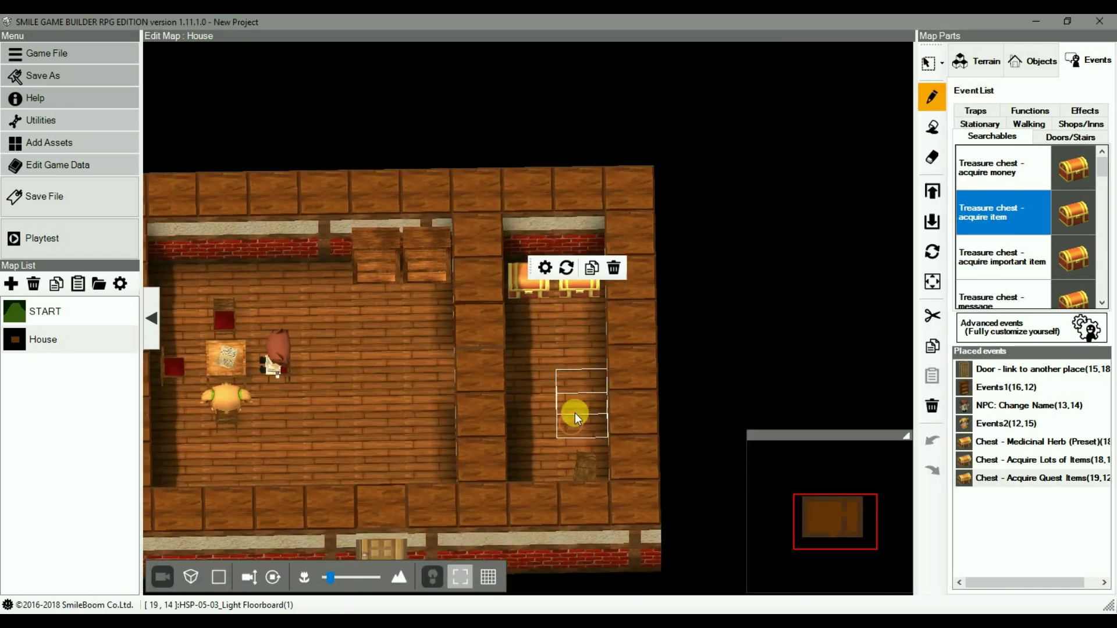
- Close the first playtest and set the hero's start position in the House map on the tile below the Acquire Lots of Items chest
{"action": "left_click", "coordinate": [31, 243]}
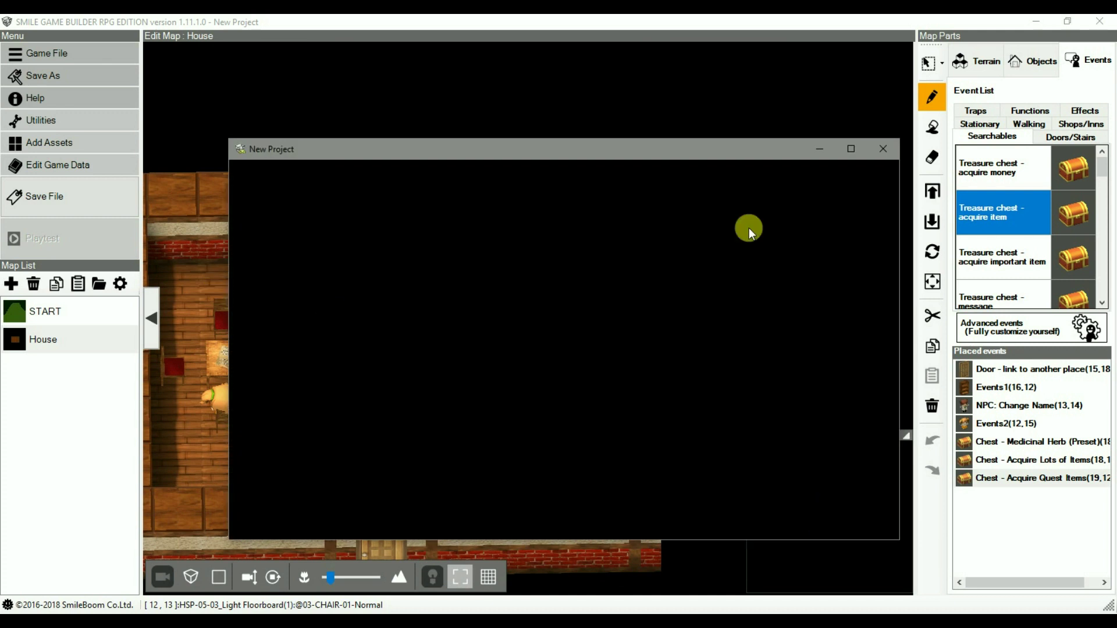
{"action": "left_click", "coordinate": [884, 149]}
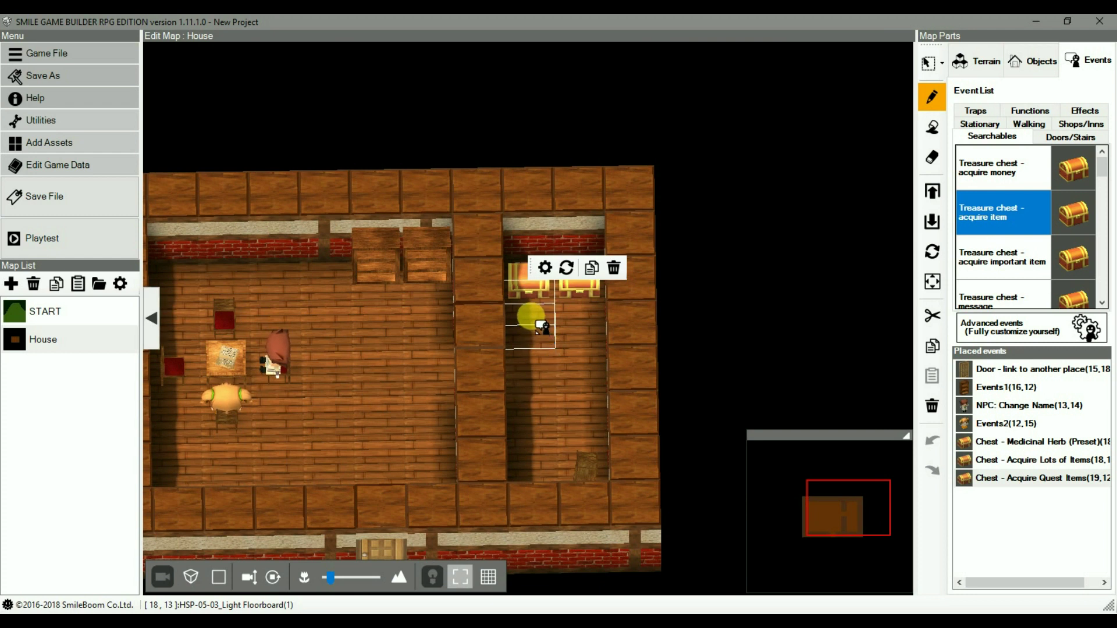
{"action": "right_click", "coordinate": [541, 327]}
{"action": "right_click", "coordinate": [535, 334]}
{"action": "left_click", "coordinate": [591, 444]}
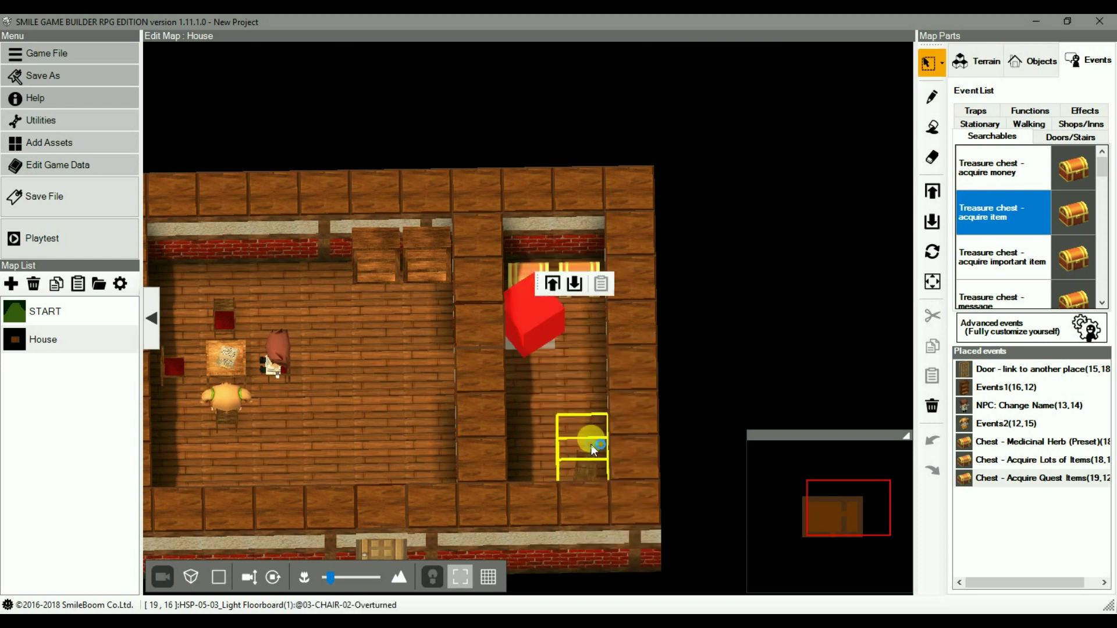
- Playtest the game, open the Acquire Lots of Items chest, and walk down the room to open the Medicinal Herb chest
{"action": "left_click", "coordinate": [87, 238]}
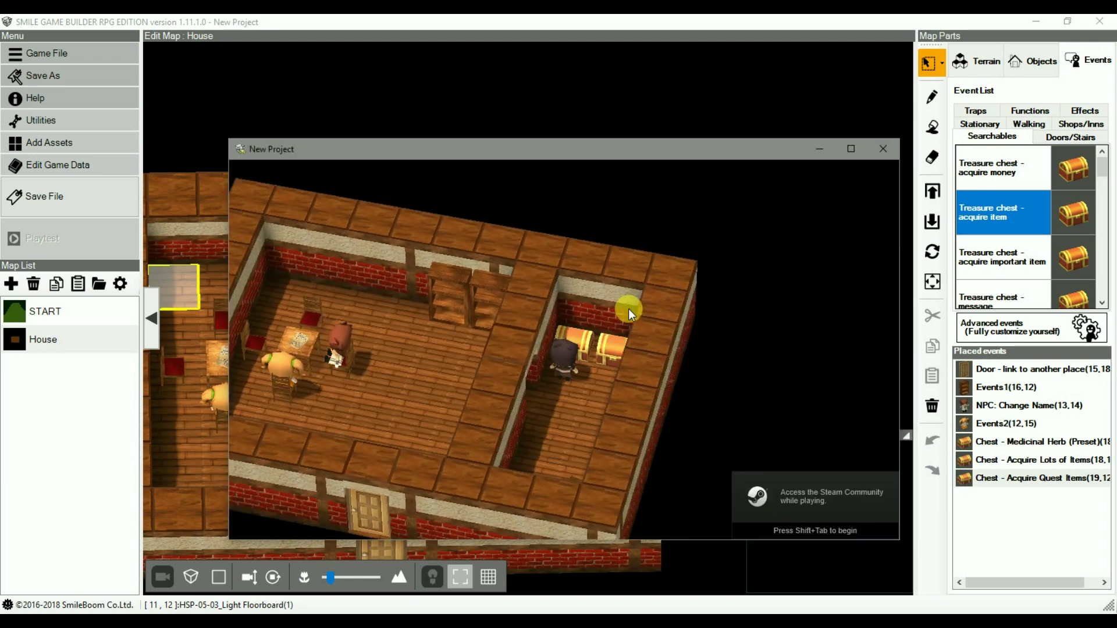
{"action": "key", "text": "Return"}
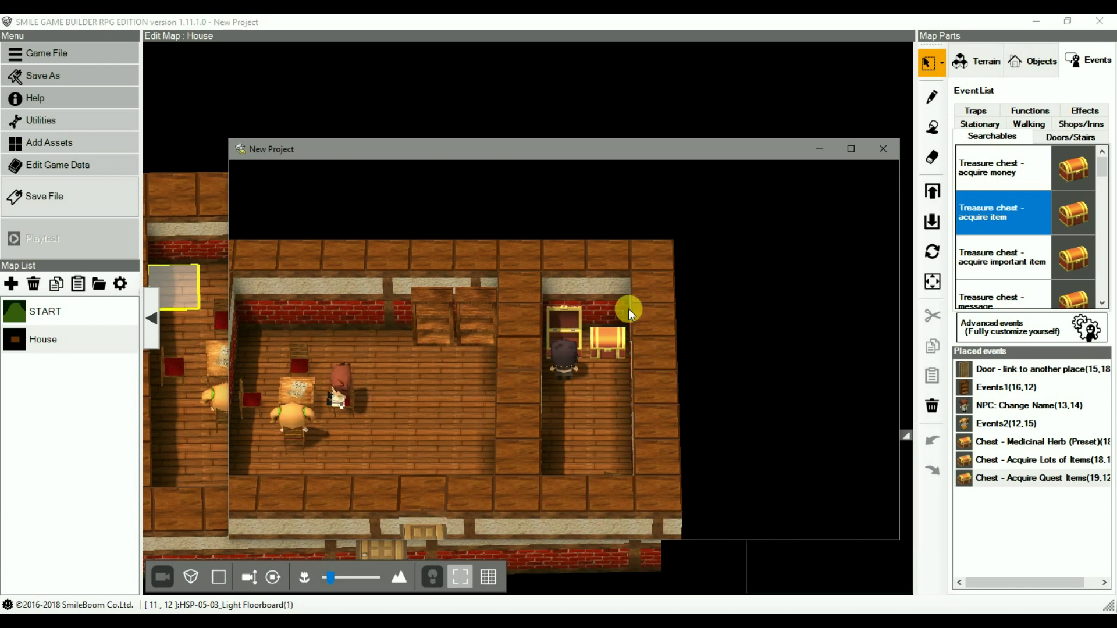
{"action": "key", "text": "d"}
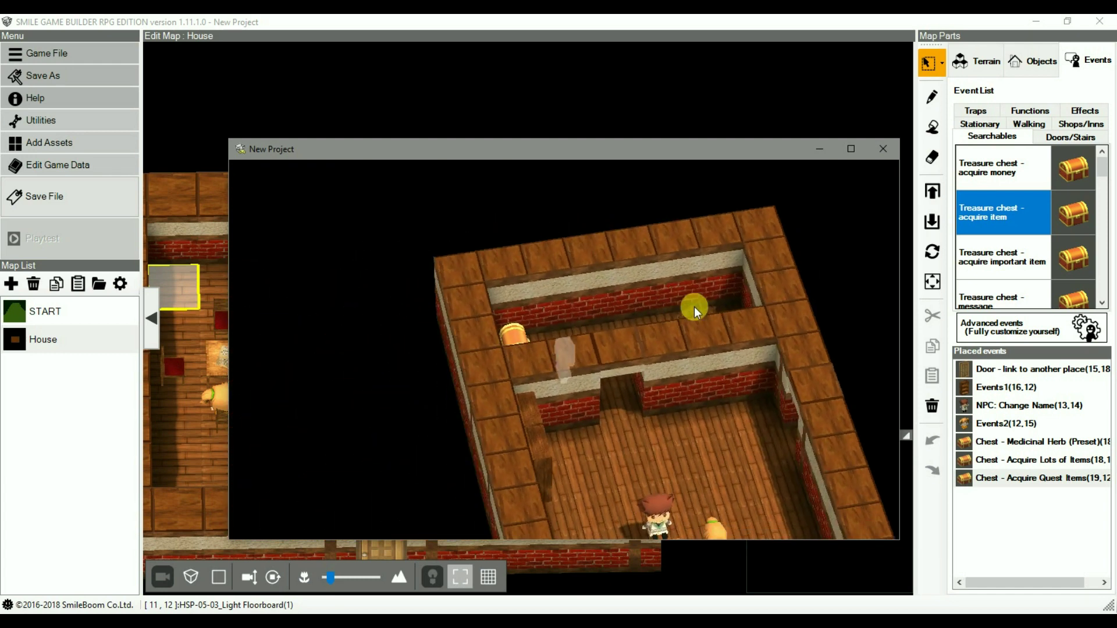
{"action": "key", "text": "a"}
{"action": "key", "text": "d"}
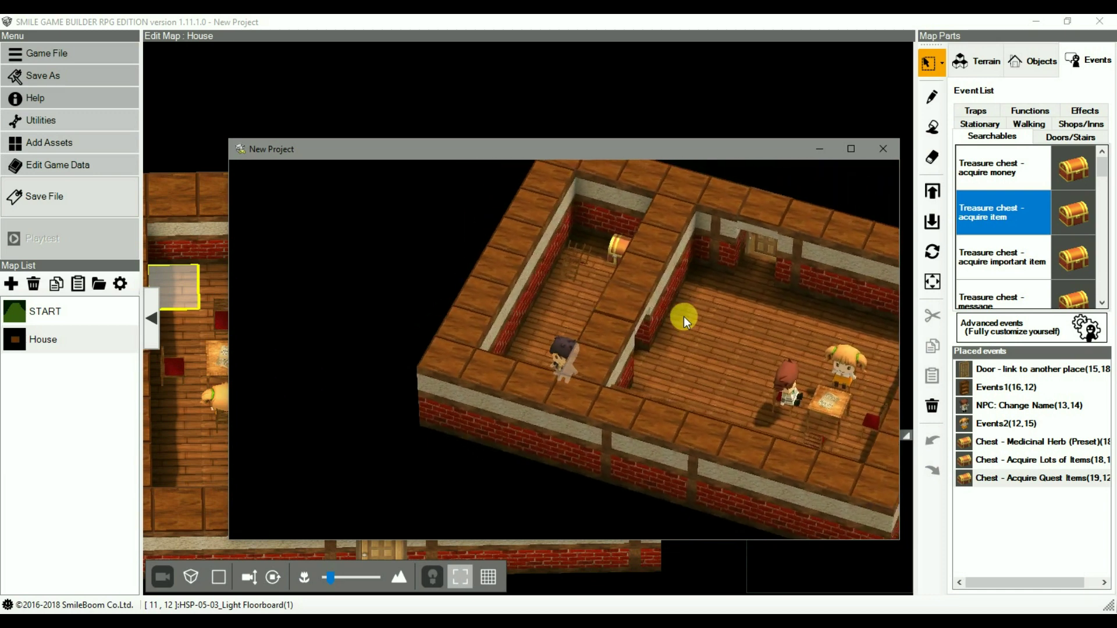
{"action": "key", "text": "a"}
{"action": "key", "text": "Up"}
{"action": "key", "text": "Return"}
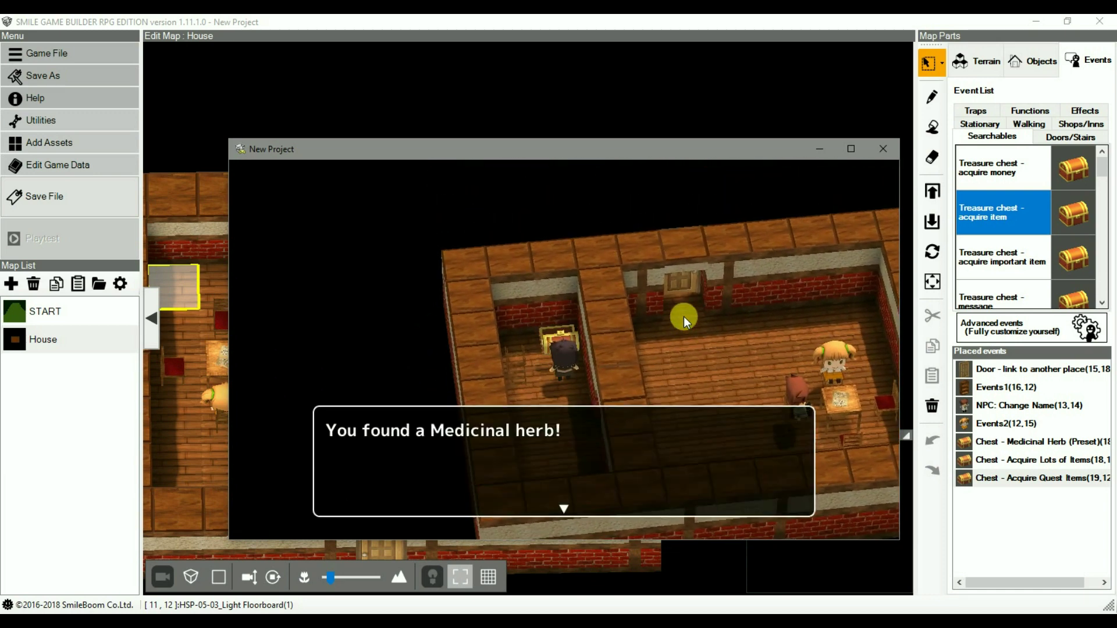
- Rotate the playtest camera around the opened Medicinal Herb chest and advance through its messages until the chest closes
{"action": "key", "text": "a"}
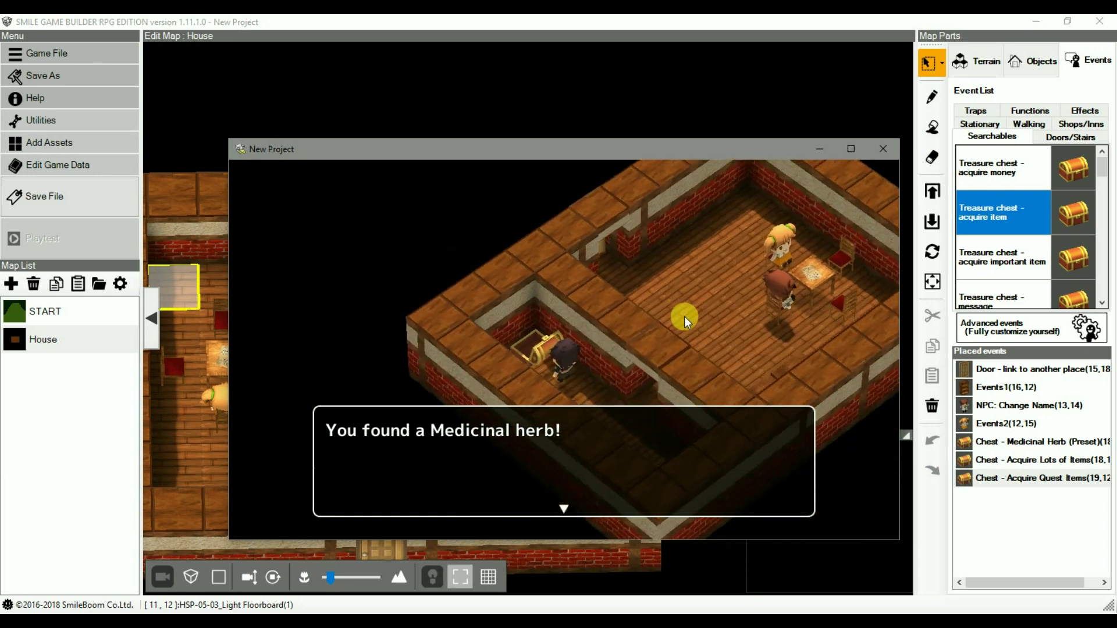
{"action": "key", "text": "d"}
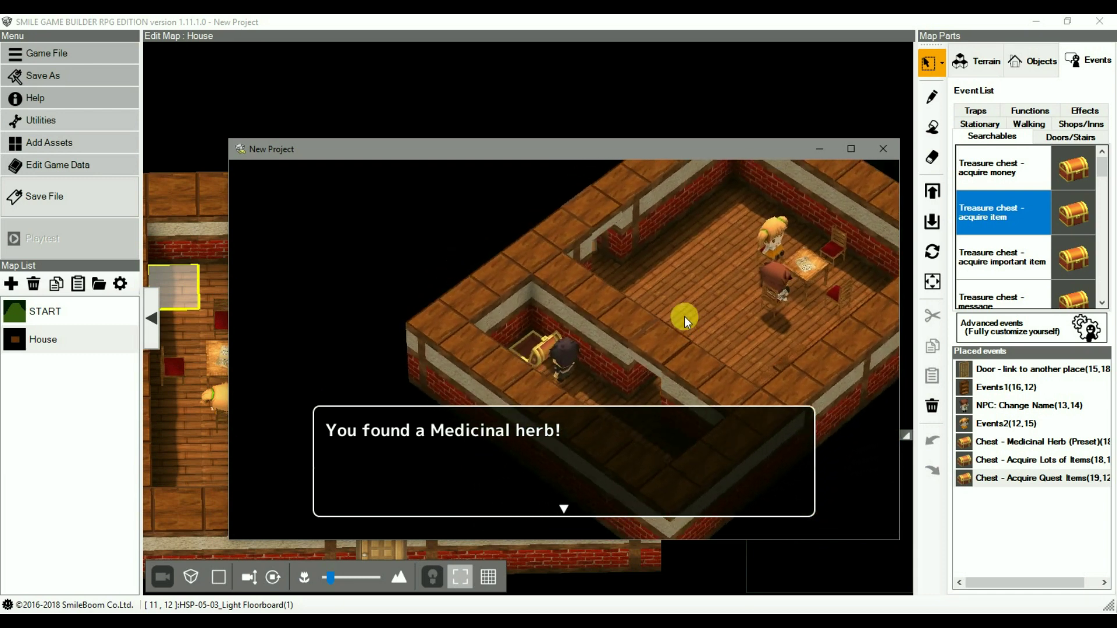
{"action": "key", "text": "a"}
{"action": "key", "text": "d"}
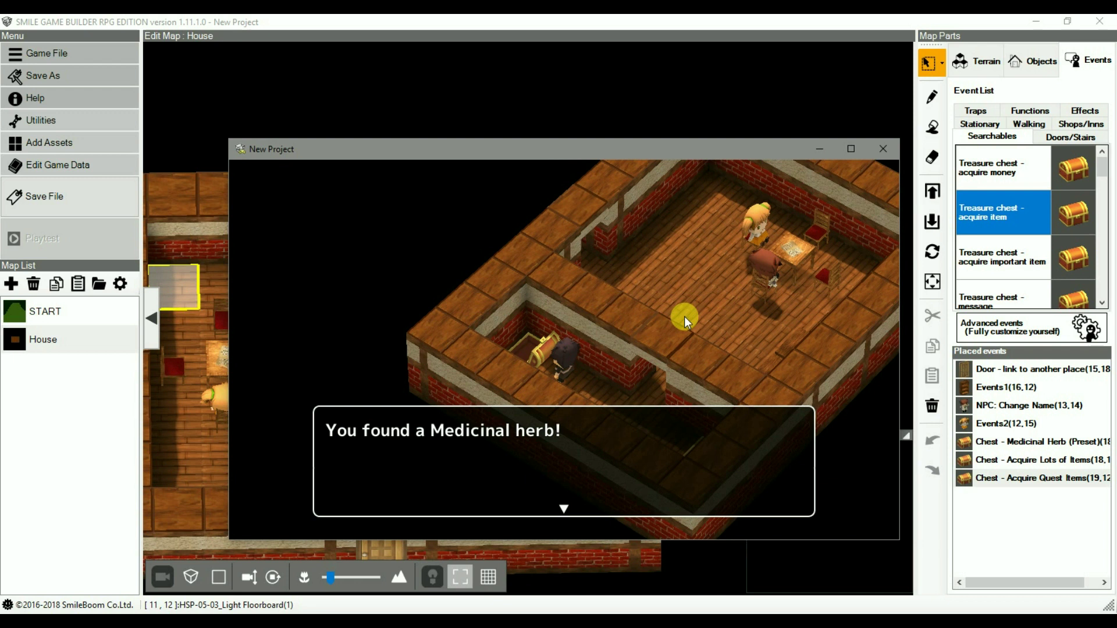
{"action": "key", "text": "d"}
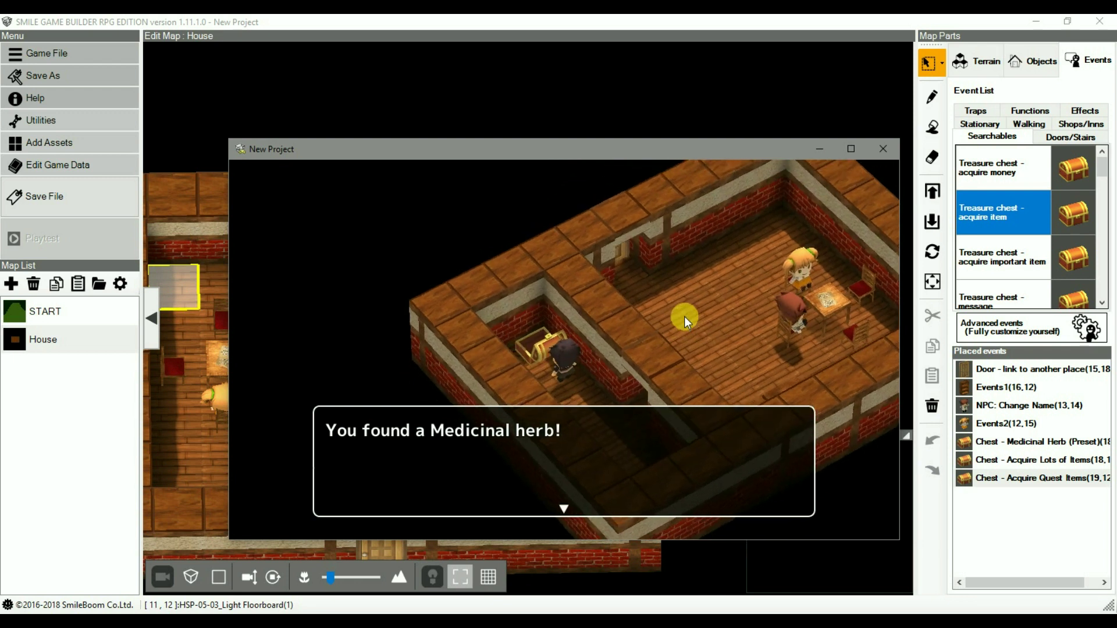
{"action": "key", "text": "Return"}
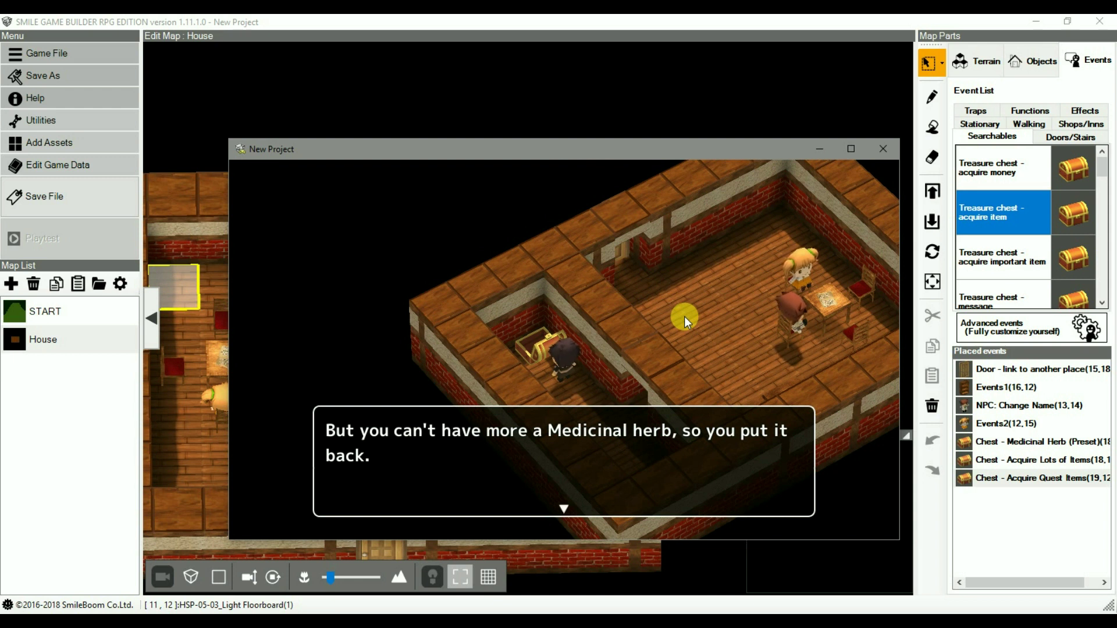
{"action": "key", "text": "Return"}
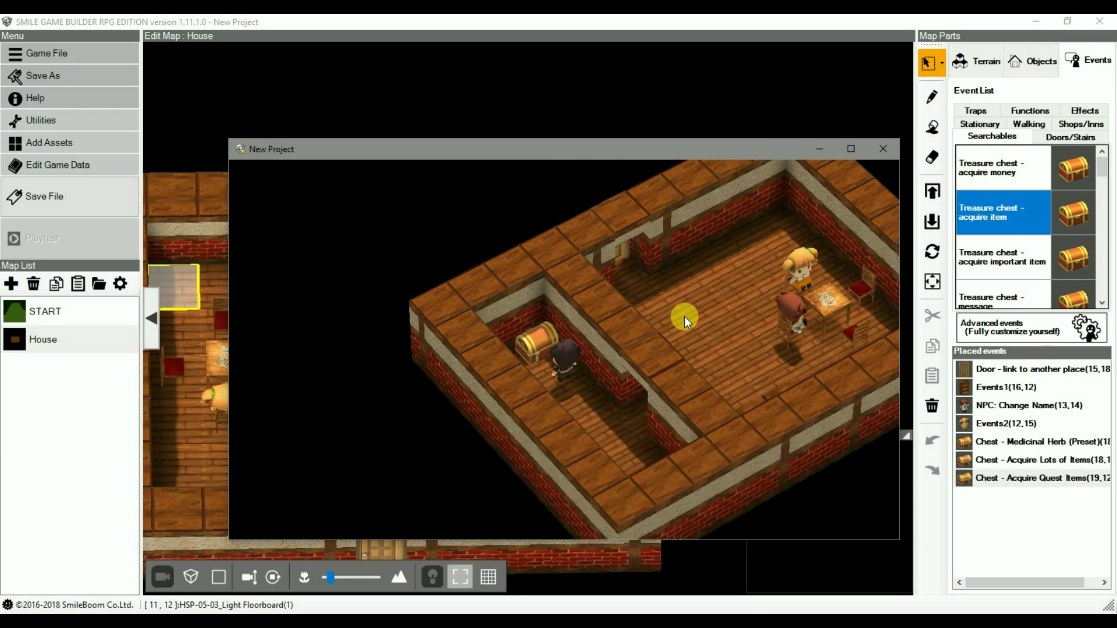